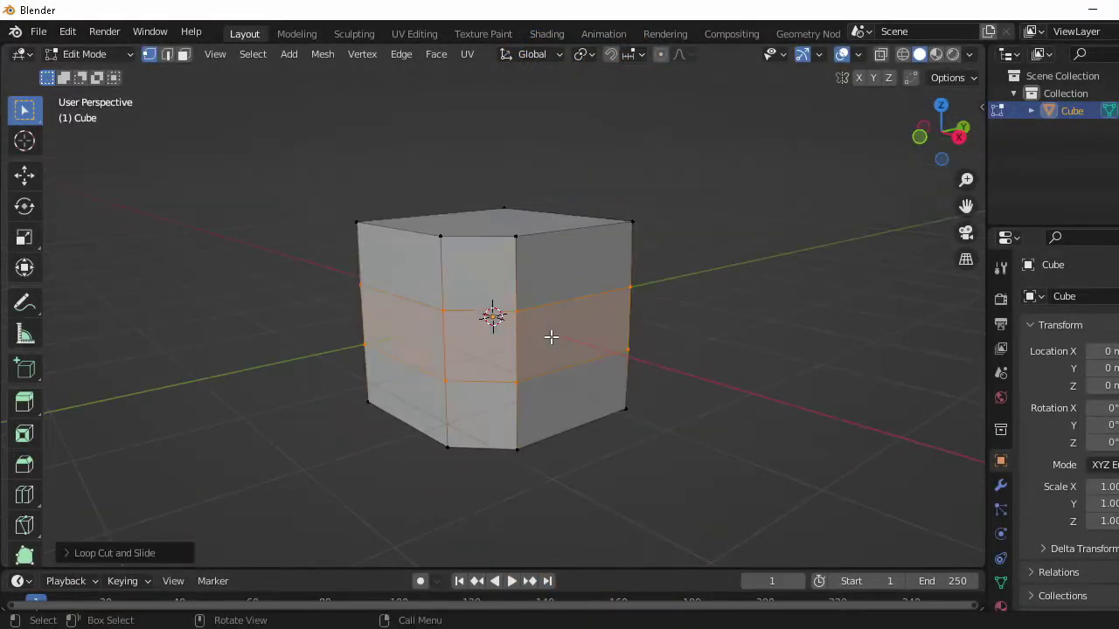
Step: Scale the middle edge loop and extrude the belt outward into a protruding ledge
{"action": "key", "text": "s"}
{"action": "left_click", "coordinate": [616, 352]}
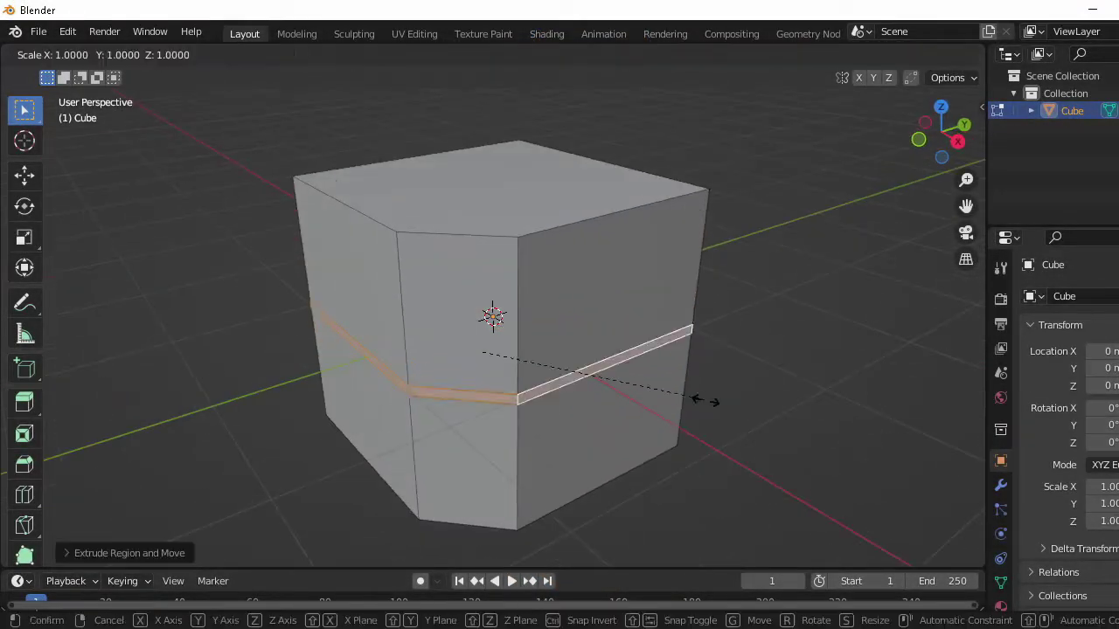
{"action": "key", "text": "e"}
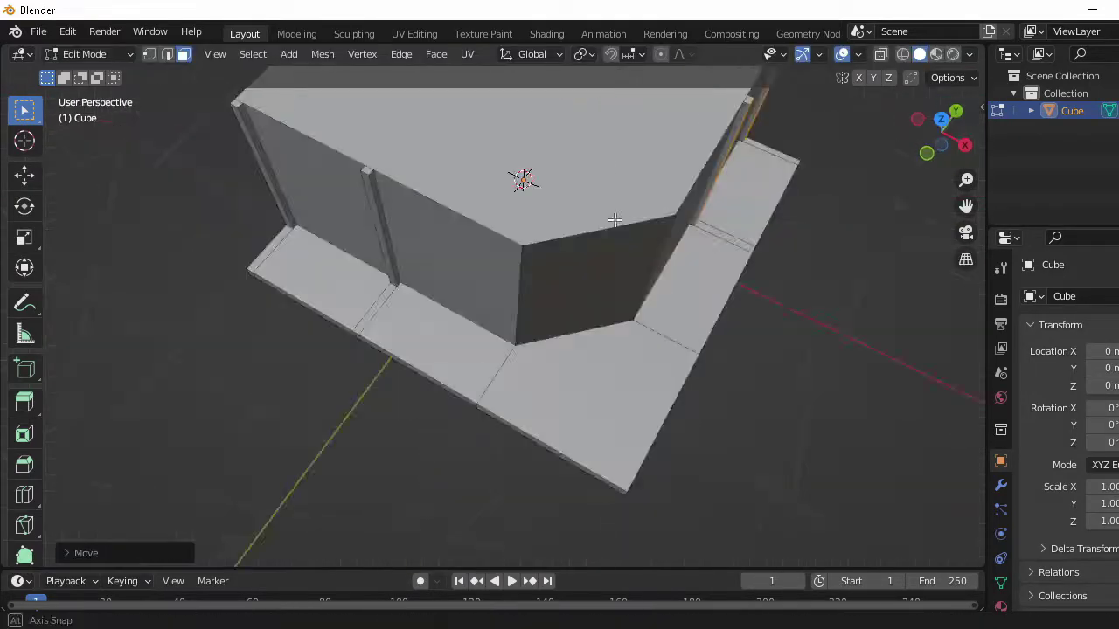
Step: Add two edge loops on the front face and slide them into vertical trim strips
{"action": "mouse_move", "coordinate": [741, 406]}
{"action": "middle_mouse_down"}
{"action": "mouse_move", "coordinate": [691, 422]}
{"action": "mouse_move", "coordinate": [568, 370]}
{"action": "middle_mouse_up"}
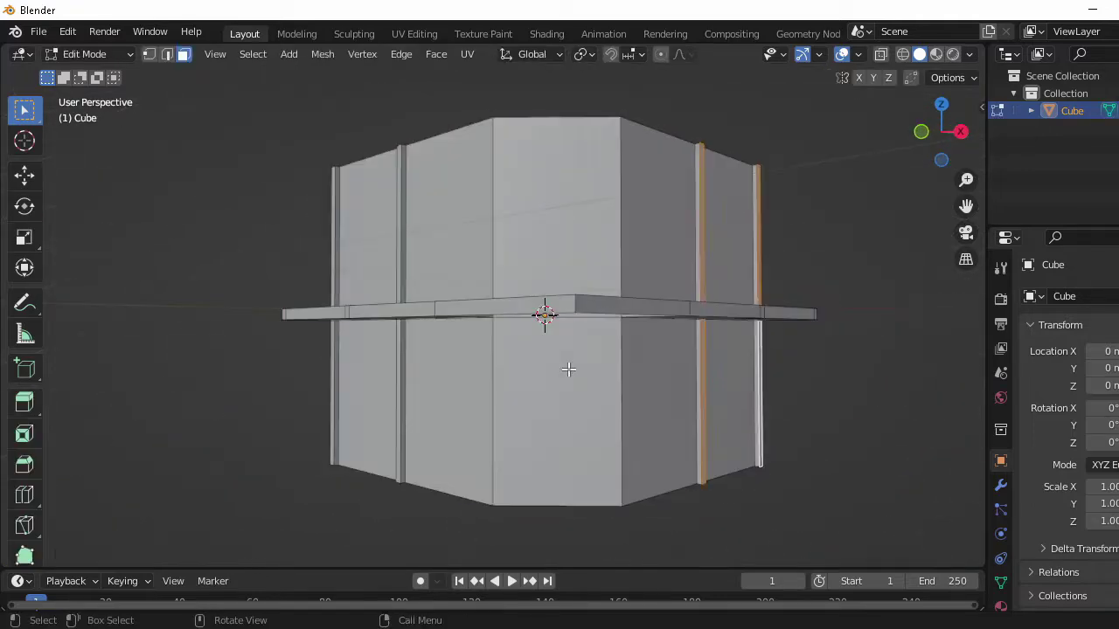
{"action": "scroll", "coordinate": [562, 330], "scroll_direction": "up", "scroll_amount": 1}
{"action": "left_click", "coordinate": [560, 326]}
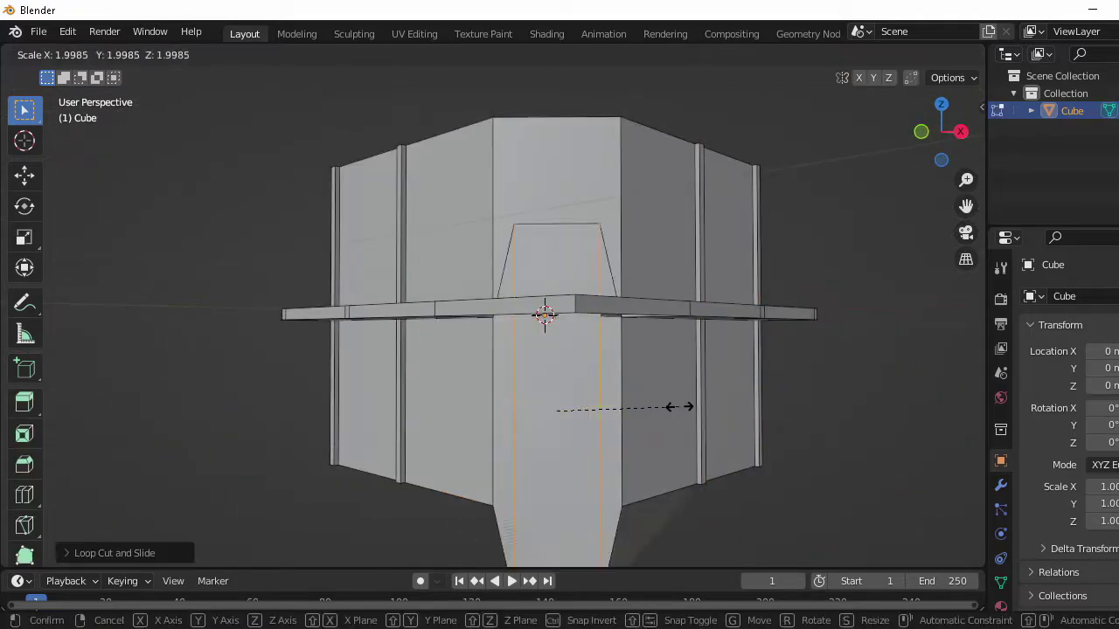
{"action": "key", "text": "g"}
{"action": "key", "text": "g"}
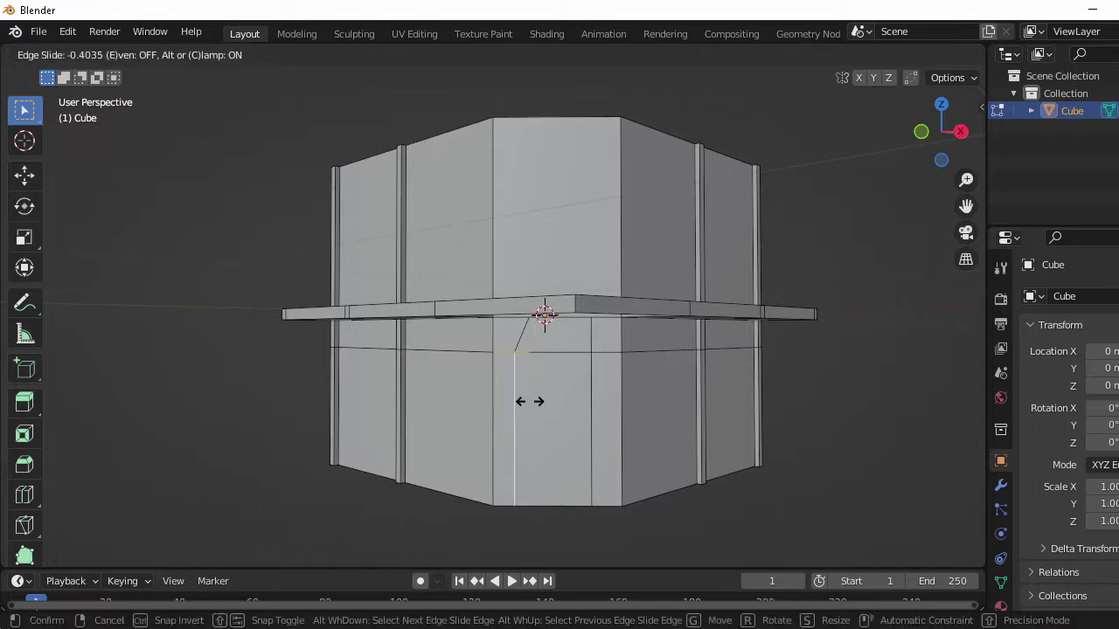
{"action": "left_click", "coordinate": [528, 401]}
{"action": "mouse_move", "coordinate": [529, 401]}
{"action": "middle_mouse_down"}
{"action": "mouse_move", "coordinate": [657, 405]}
{"action": "mouse_move", "coordinate": [651, 369]}
{"action": "mouse_move", "coordinate": [794, 350]}
{"action": "mouse_move", "coordinate": [742, 270]}
{"action": "mouse_move", "coordinate": [571, 257]}
{"action": "middle_mouse_up"}
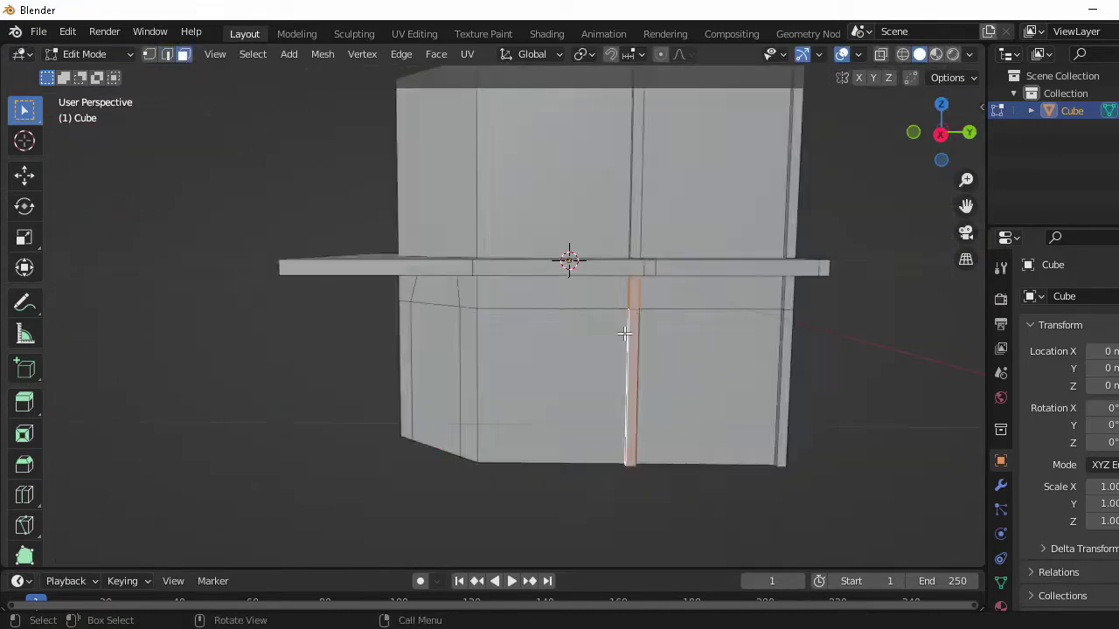
Step: Leave Edit Mode and add a new cube for the post
{"action": "key", "text": "Tab"}
{"action": "key", "text": "shift+a"}
{"action": "left_click", "coordinate": [501, 347]}
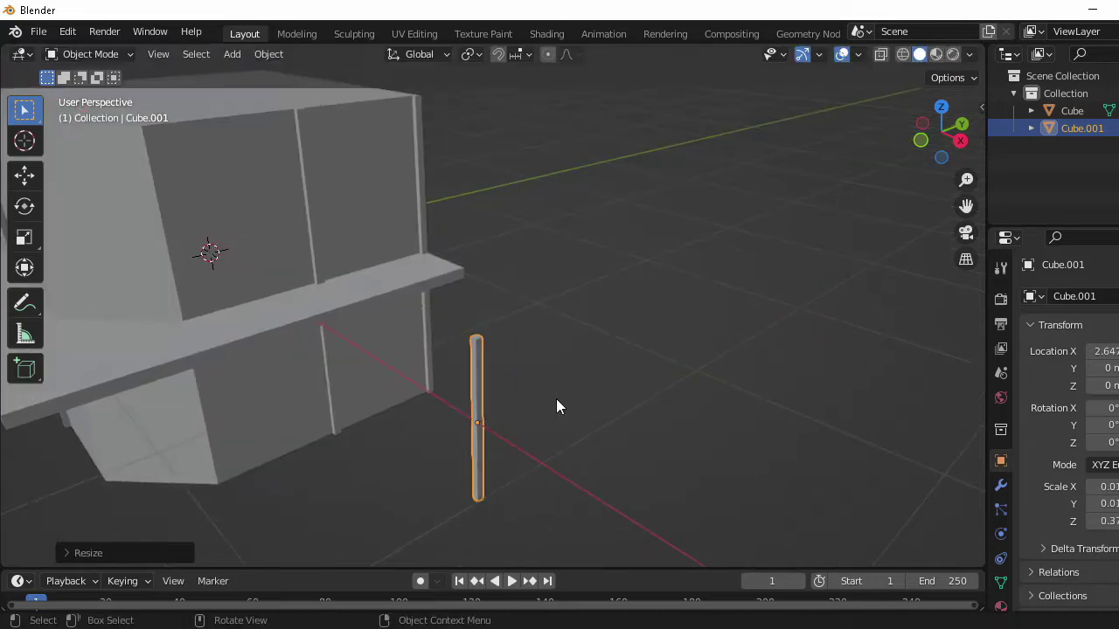
Step: Position the post in top and right wireframe views and save as Western town.blend
{"action": "key", "text": "KP_7"}
{"action": "key", "text": "KP_3"}
{"action": "key", "text": "z"}
{"action": "left_click", "coordinate": [565, 391]}
{"action": "key", "text": "g"}
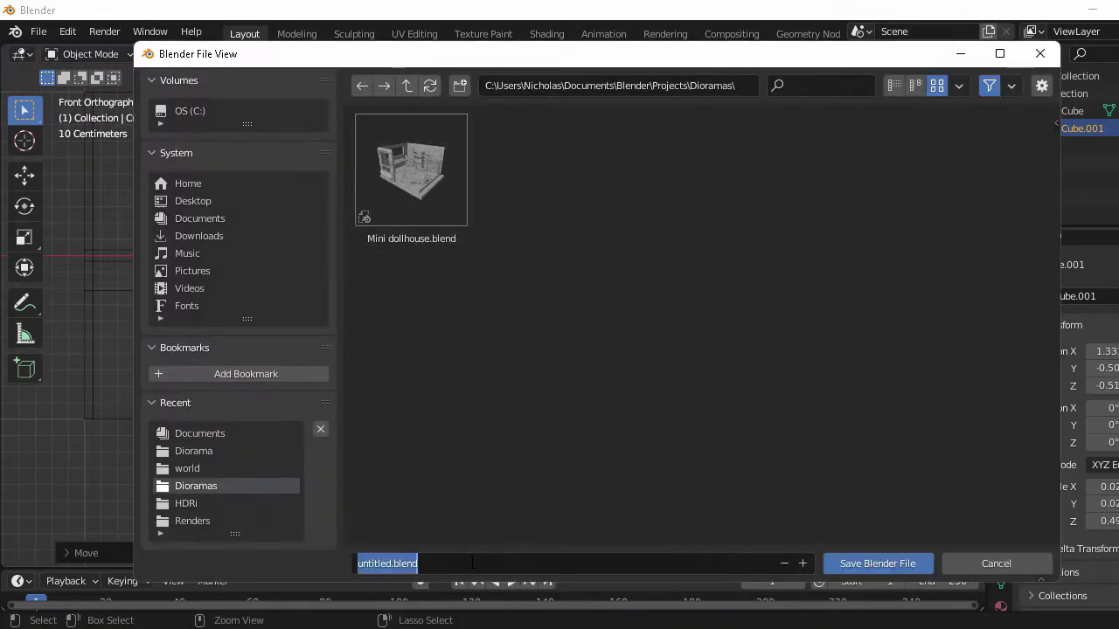
{"action": "key", "text": "Return"}
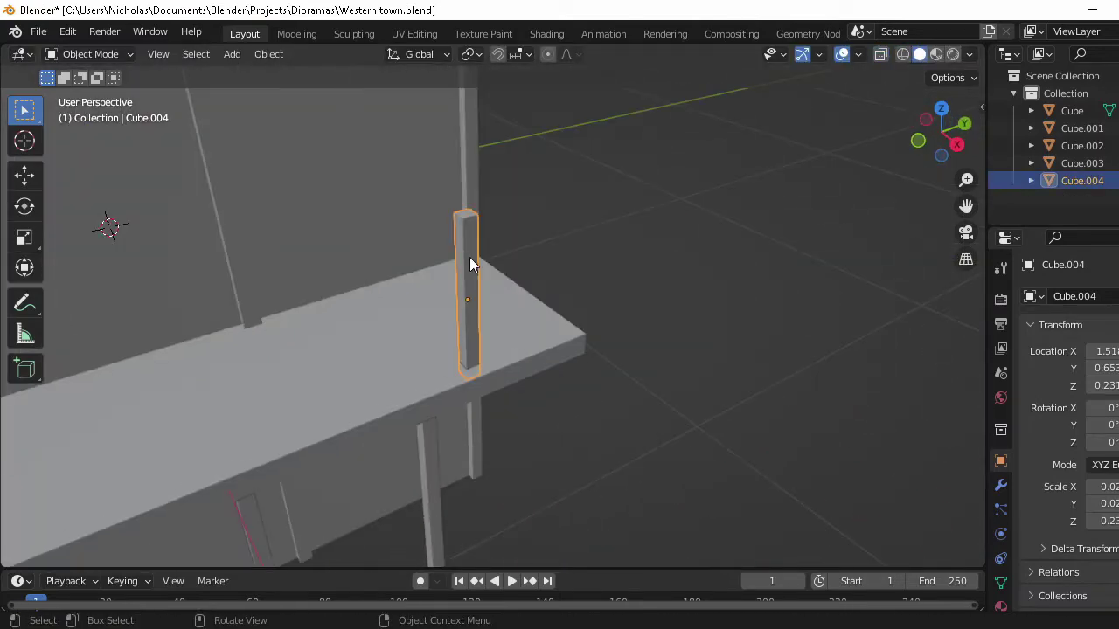
Step: Duplicate the post, rotate it 90° on X, and raise it into a beam along Y
{"action": "key", "text": "shift+d"}
{"action": "key", "text": "z"}
{"action": "left_click", "coordinate": [469, 179]}
{"action": "key", "text": "r"}
{"action": "key", "text": "x"}
{"action": "key", "text": "9"}
{"action": "key", "text": "0"}
{"action": "key", "text": "Return"}
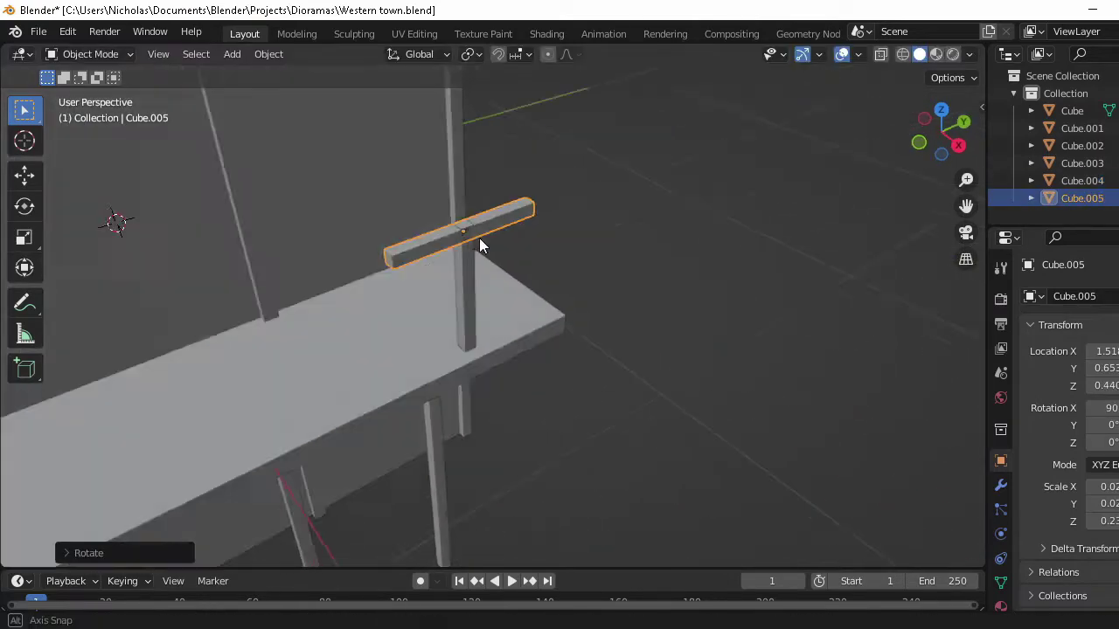
{"action": "key", "text": "KP_3"}
{"action": "key", "text": "g"}
{"action": "key", "text": "z"}
{"action": "left_click", "coordinate": [549, 157]}
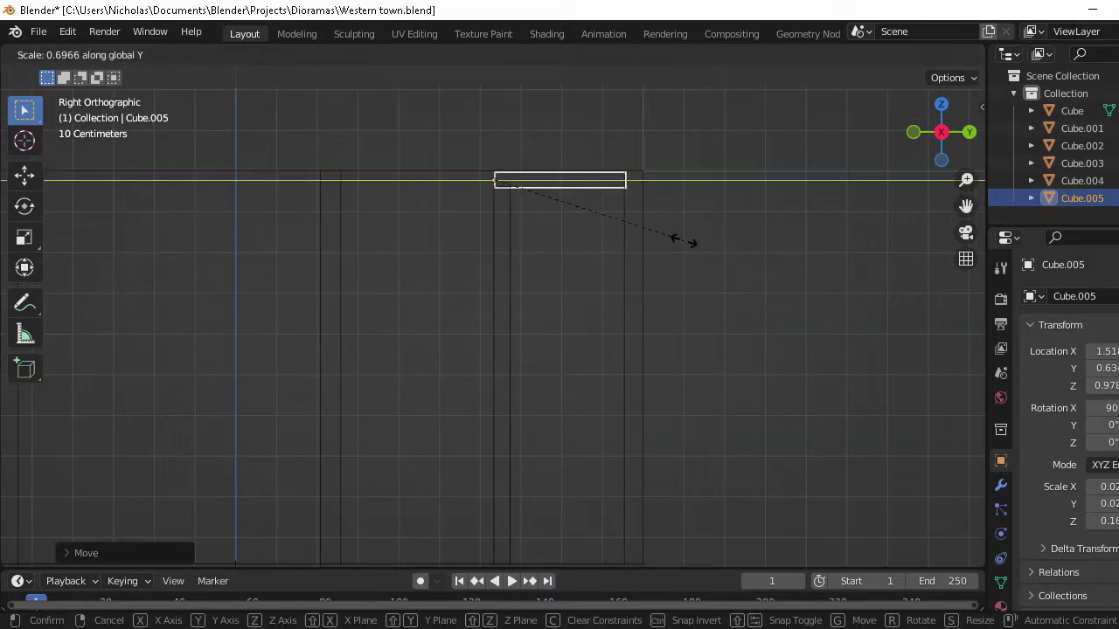
{"action": "left_click", "coordinate": [690, 242]}
{"action": "middle_click_drag", "start_coordinate": [691, 242], "coordinate": [535, 323]}
Step: In Top view, duplicate the beam along X into a row of planks
{"action": "key", "text": "KP_7"}
{"action": "key", "text": "shift+d"}
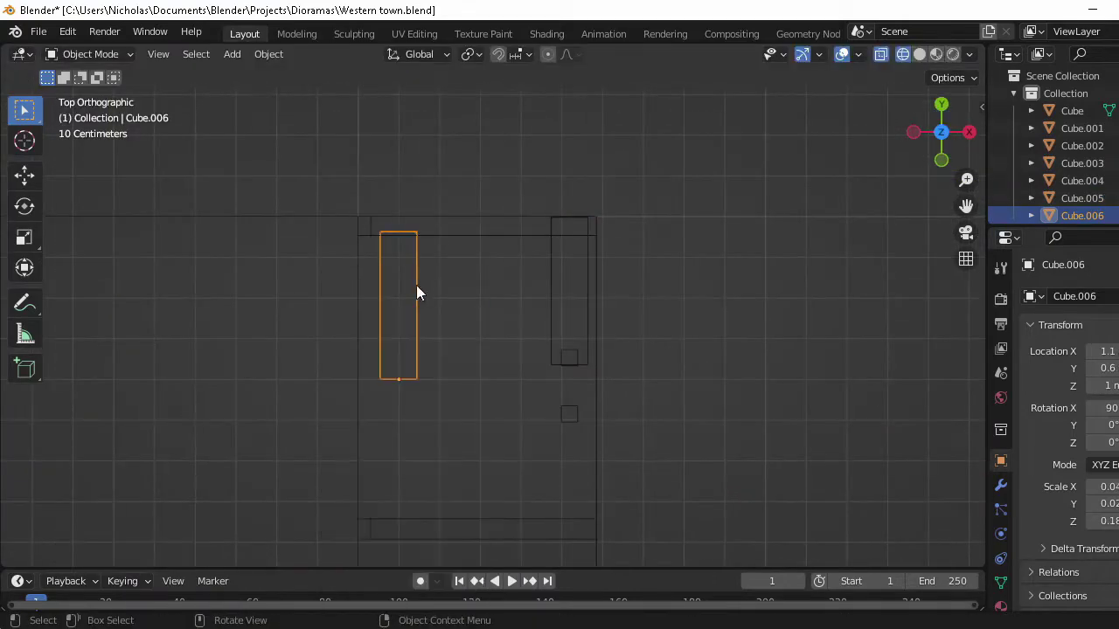
{"action": "left_click", "coordinate": [542, 315]}
{"action": "scroll", "coordinate": [600, 327], "scroll_direction": "up", "scroll_amount": 4}
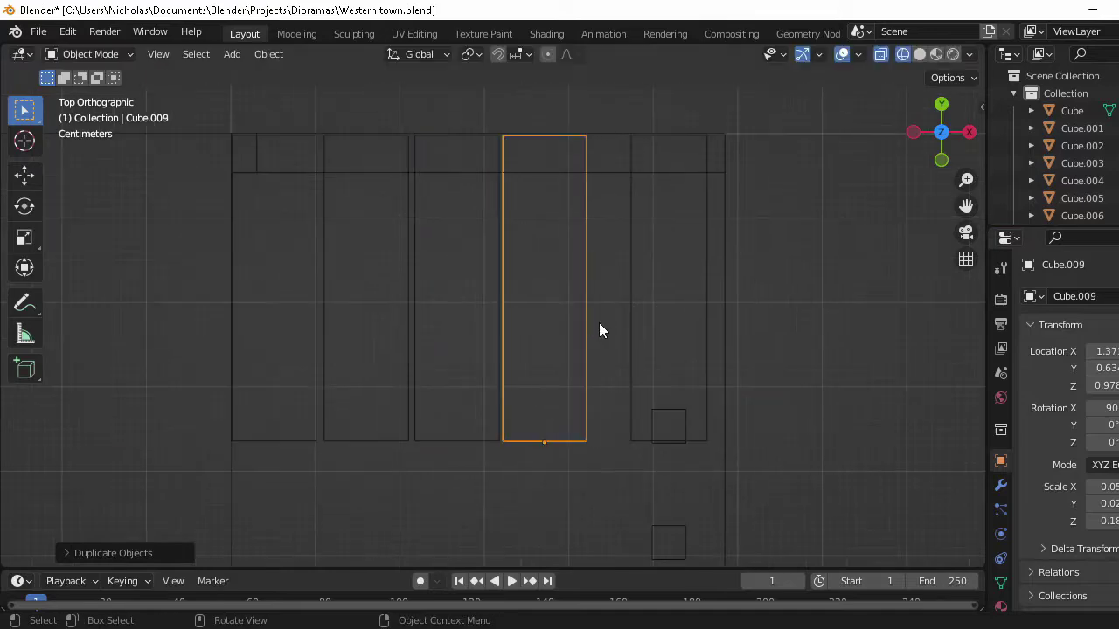
{"action": "key", "text": "g"}
{"action": "key", "text": "x"}
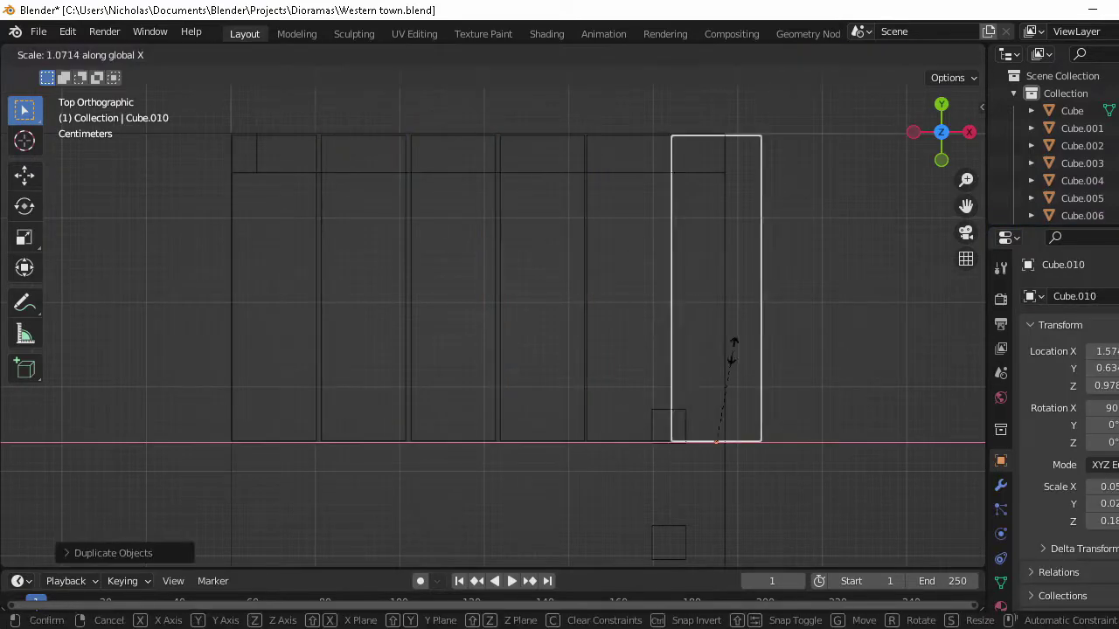
{"action": "left_click", "coordinate": [732, 350]}
{"action": "middle_click_drag", "start_coordinate": [732, 350], "coordinate": [599, 274]}
Step: Add a loop cut just below the building's roof edge, checking it in local view
{"action": "left_click", "coordinate": [570, 464]}
{"action": "key", "text": "Tab"}
{"action": "key", "text": "ctrl+r"}
{"action": "left_click", "coordinate": [582, 211]}
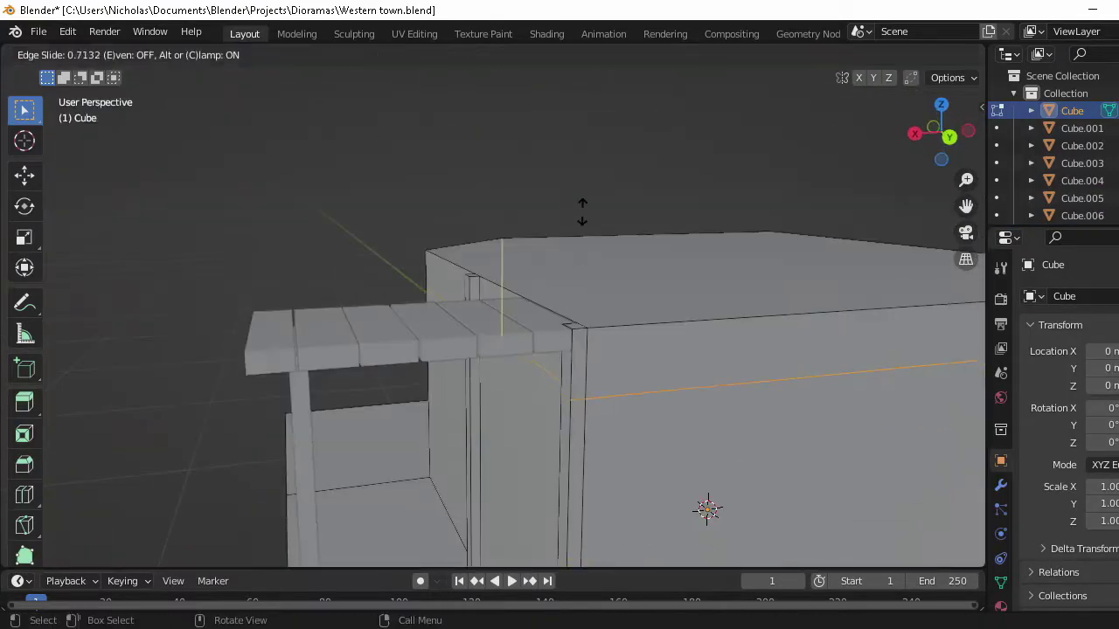
{"action": "left_click", "coordinate": [582, 212]}
{"action": "scroll", "coordinate": [412, 319], "scroll_direction": "up", "scroll_amount": 3}
{"action": "mouse_move", "coordinate": [412, 320]}
{"action": "middle_mouse_down"}
{"action": "mouse_move", "coordinate": [412, 282]}
{"action": "mouse_move", "coordinate": [494, 336]}
{"action": "middle_mouse_up"}
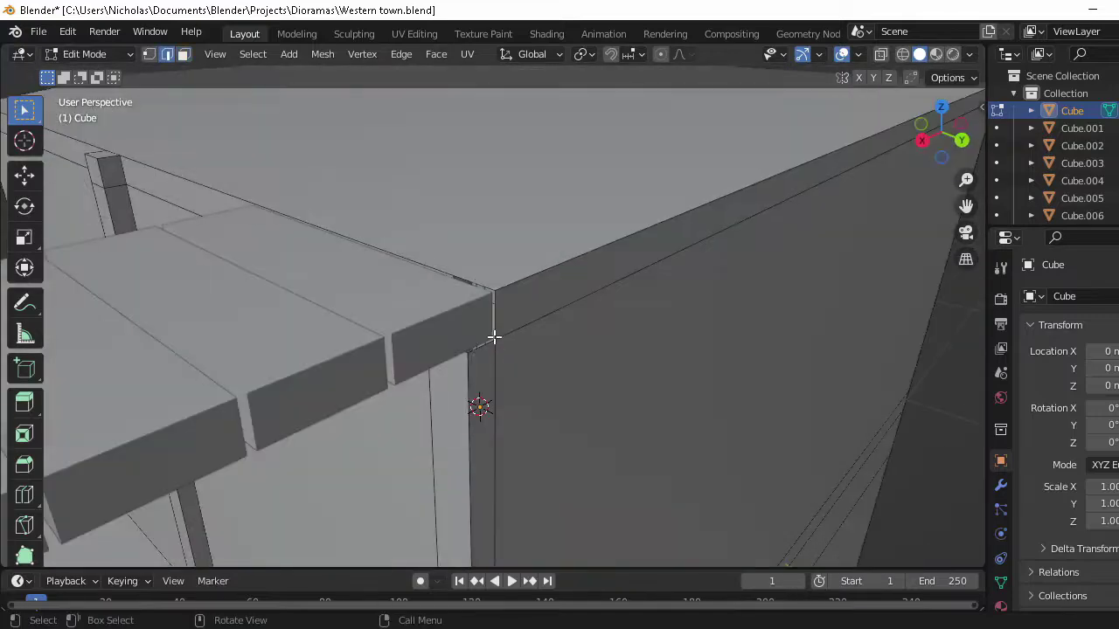
{"action": "key", "text": "KP_Divide"}
{"action": "key", "text": "Tab"}
{"action": "key", "text": "KP_Divide"}
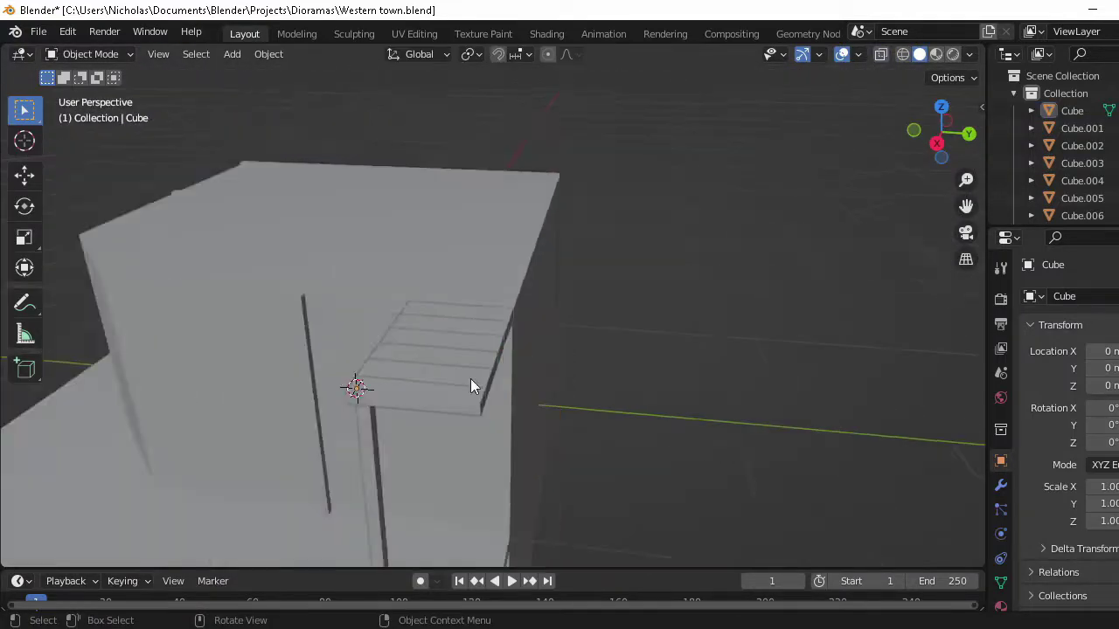
Step: Select the planked platform in top view, change shading, then pick a support leg
{"action": "mouse_move", "coordinate": [470, 378]}
{"action": "middle_mouse_down"}
{"action": "mouse_move", "coordinate": [555, 444]}
{"action": "mouse_move", "coordinate": [697, 313]}
{"action": "mouse_move", "coordinate": [655, 404]}
{"action": "middle_mouse_up"}
{"action": "left_click", "coordinate": [655, 405]}
{"action": "key", "text": "KP_7"}
{"action": "key", "text": "z"}
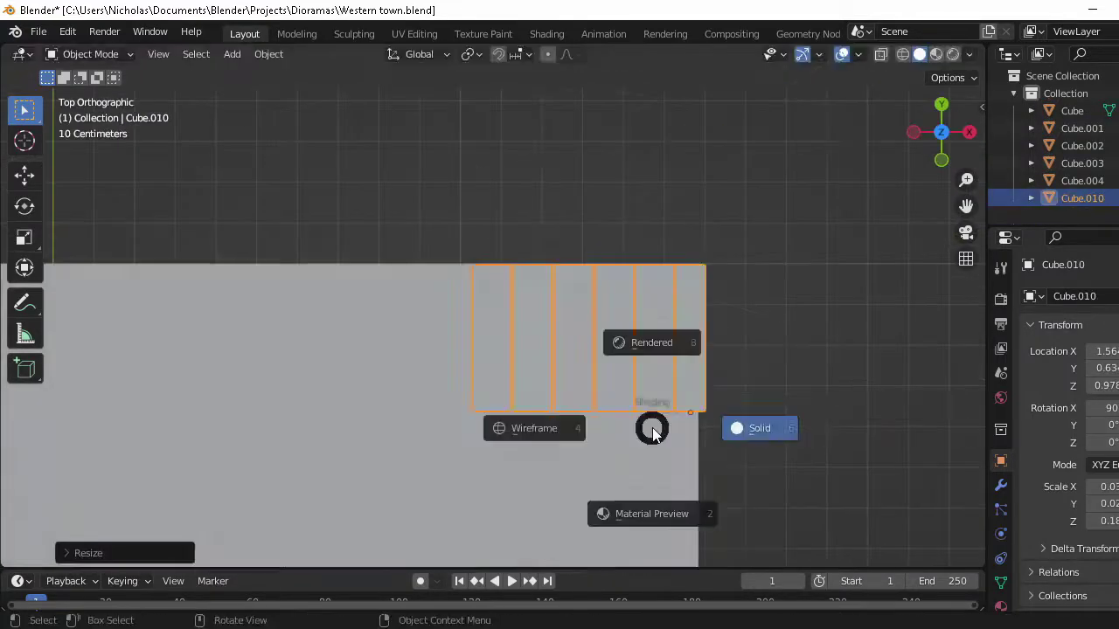
{"action": "left_click", "coordinate": [529, 427]}
{"action": "mouse_move", "coordinate": [516, 354]}
{"action": "middle_mouse_down"}
{"action": "mouse_move", "coordinate": [498, 428]}
{"action": "mouse_move", "coordinate": [581, 314]}
{"action": "middle_mouse_up"}
{"action": "left_click", "coordinate": [582, 314]}
Step: Duplicate the support leg, stretch it along X into a board, and set its height
{"action": "key", "text": "shift+d"}
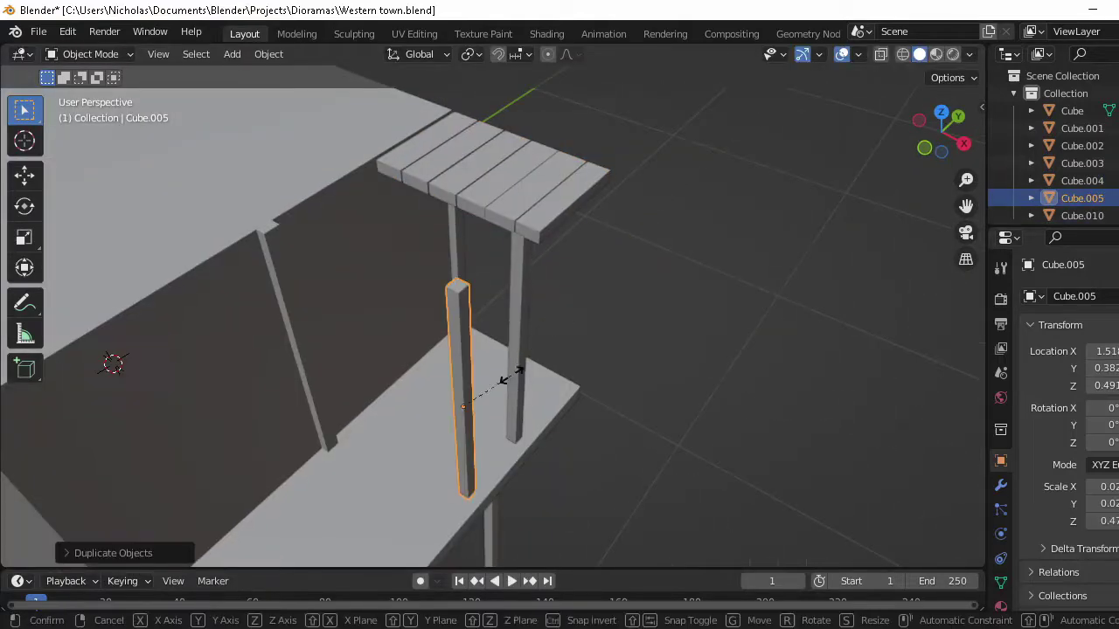
{"action": "key", "text": "KP_7"}
{"action": "key", "text": "g"}
{"action": "left_click", "coordinate": [639, 258]}
{"action": "key", "text": "s"}
{"action": "key", "text": "x"}
{"action": "left_click", "coordinate": [24, 303]}
{"action": "key", "text": "KP_3"}
{"action": "key", "text": "z"}
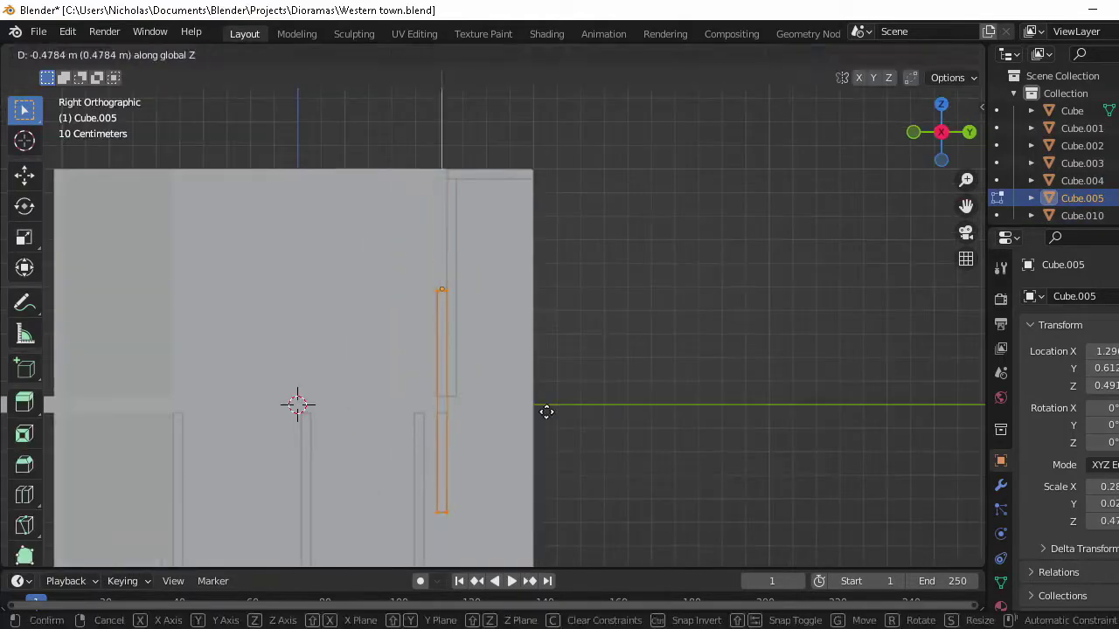
{"action": "left_click", "coordinate": [631, 260]}
{"action": "key", "text": "r"}
{"action": "key", "text": "Escape"}
{"action": "key", "text": "z"}
Step: Raise the ramp's top vertices to meet the platform edge, then save the file
{"action": "key", "text": "Tab"}
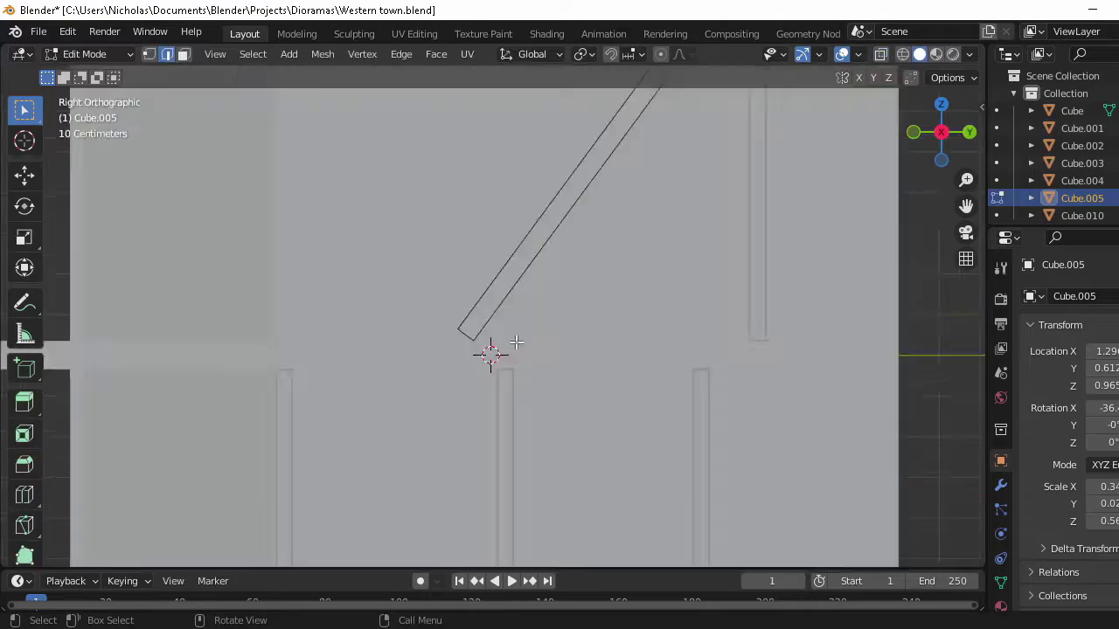
{"action": "key", "text": "g"}
{"action": "key", "text": "z"}
{"action": "left_click", "coordinate": [558, 321]}
{"action": "scroll", "coordinate": [558, 321], "scroll_direction": "up", "scroll_amount": 2}
{"action": "middle_click_drag", "start_coordinate": [558, 320], "coordinate": [549, 282]}
{"action": "key", "text": "KP_3"}
{"action": "key", "text": "g"}
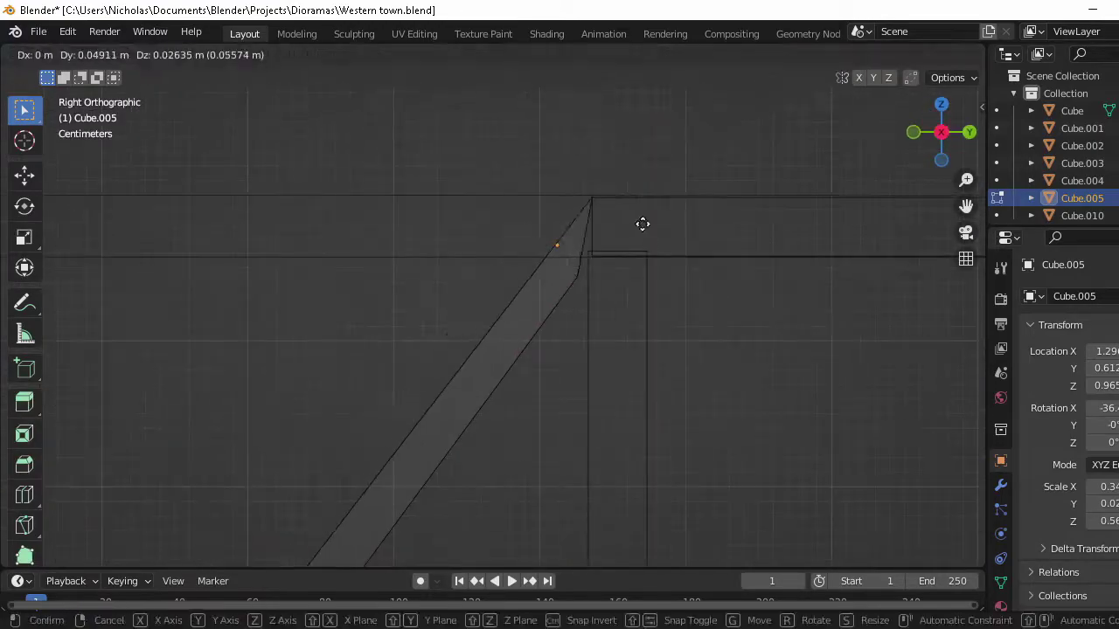
{"action": "left_click", "coordinate": [555, 332]}
{"action": "key", "text": "shift+z"}
{"action": "key", "text": "ctrl+s"}
{"action": "middle_click_drag", "start_coordinate": [554, 333], "coordinate": [761, 334]}
{"action": "key", "text": "Tab"}
Step: Resize the ramp, then move it together with the planked platform along X
{"action": "key", "text": "s"}
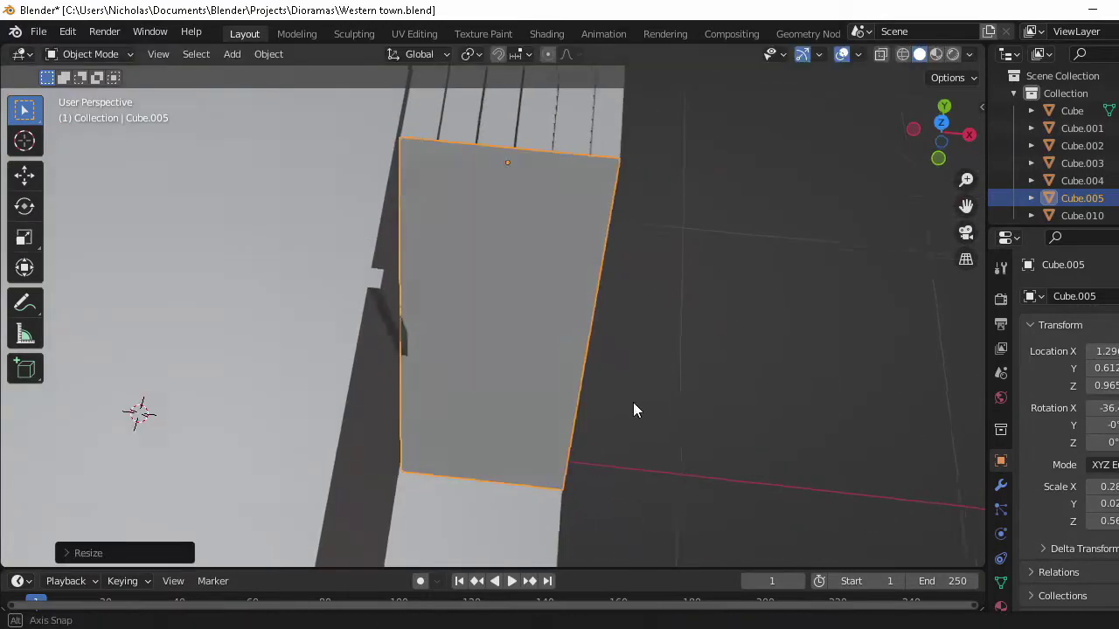
{"action": "middle_click_drag", "start_coordinate": [633, 410], "coordinate": [462, 259]}
{"action": "scroll", "coordinate": [585, 334], "scroll_direction": "down", "scroll_amount": 2}
{"action": "key", "text": "s"}
{"action": "key", "text": "z"}
{"action": "key", "text": "Escape"}
{"action": "scroll", "coordinate": [585, 387], "scroll_direction": "up", "scroll_amount": 2}
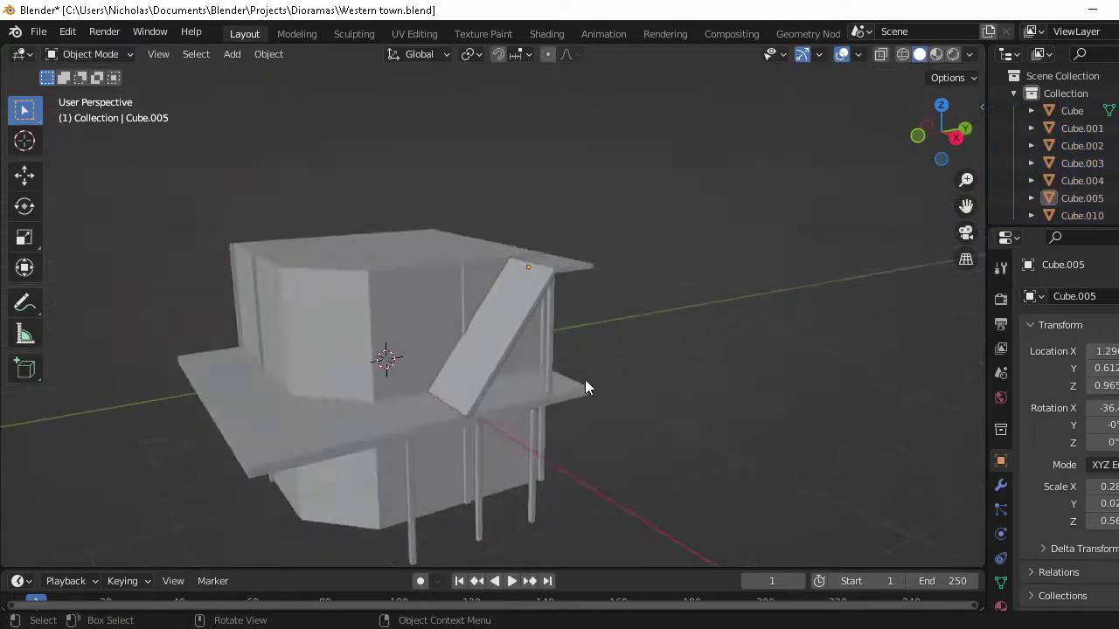
{"action": "scroll", "coordinate": [585, 388], "scroll_direction": "up", "scroll_amount": 3}
{"action": "left_click", "coordinate": [577, 295], "text": "shift"}
{"action": "scroll", "coordinate": [576, 295], "scroll_direction": "up", "scroll_amount": 2}
{"action": "key", "text": "g"}
{"action": "key", "text": "x"}
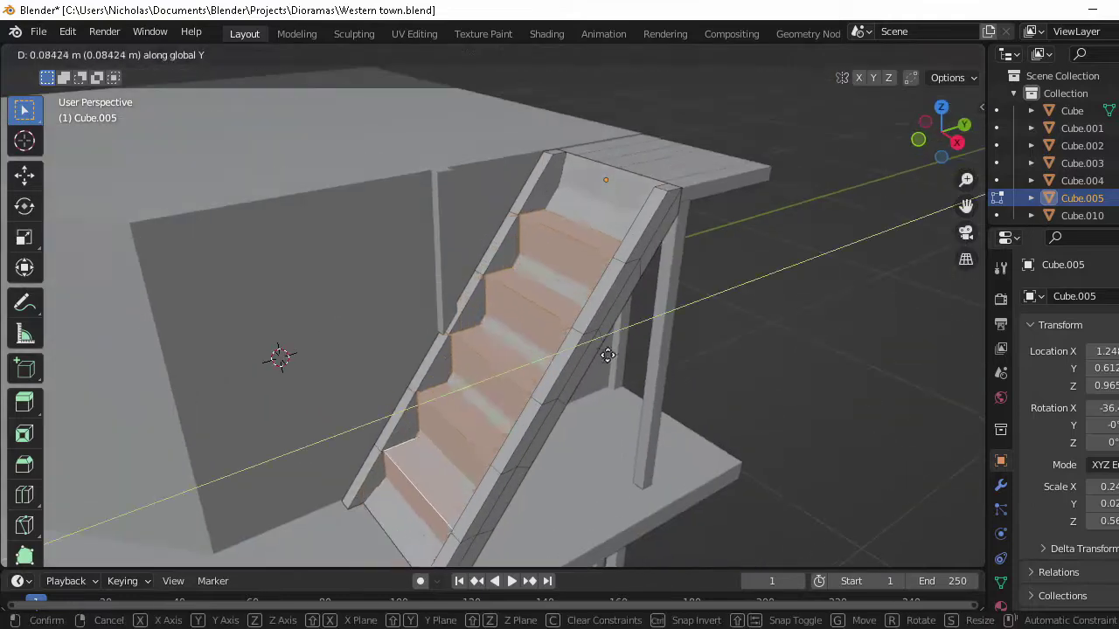
Step: Select the staircase's side faces and extrude them into stringers
{"action": "middle_click_drag", "start_coordinate": [595, 353], "coordinate": [582, 245]}
{"action": "key", "text": "alt+a"}
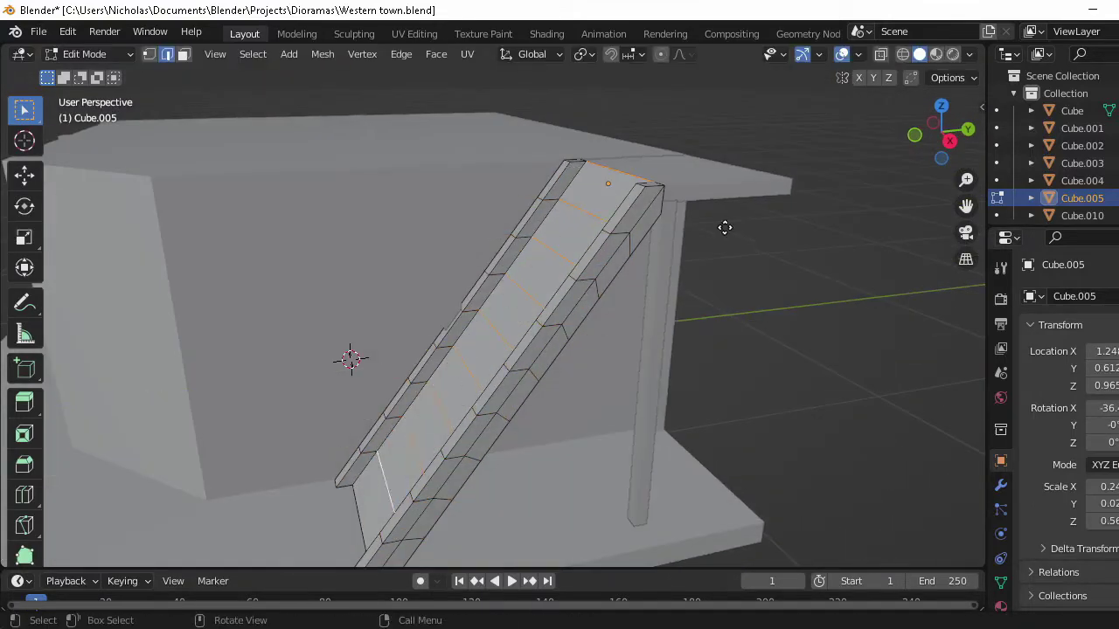
{"action": "left_click", "coordinate": [724, 228]}
{"action": "key", "text": "KP_3"}
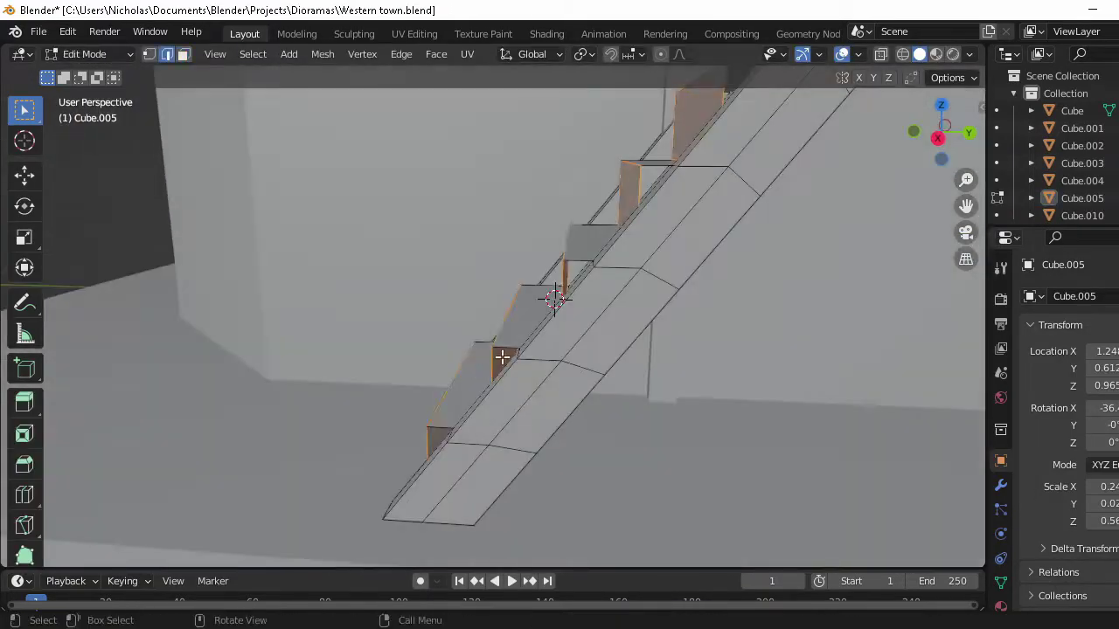
{"action": "mouse_move", "coordinate": [643, 181]}
{"action": "middle_mouse_down"}
{"action": "mouse_move", "coordinate": [591, 388]}
{"action": "mouse_move", "coordinate": [638, 449]}
{"action": "mouse_move", "coordinate": [453, 506]}
{"action": "mouse_move", "coordinate": [615, 282]}
{"action": "middle_mouse_up"}
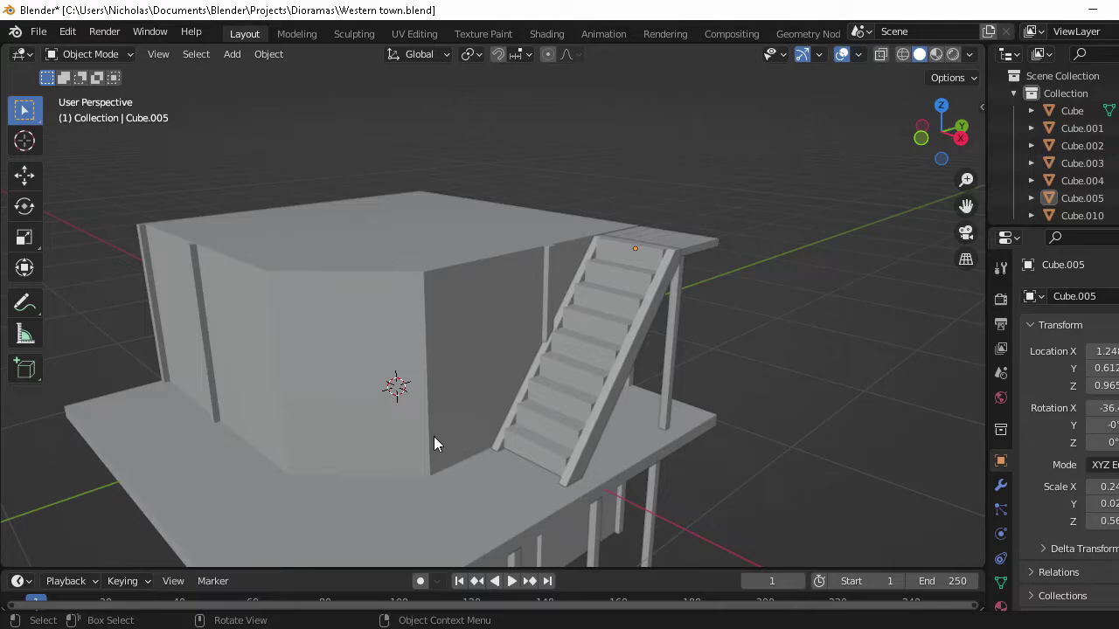
Step: Duplicate a railing post along Y onto the deck and adjust its height
{"action": "scroll", "coordinate": [433, 436], "scroll_direction": "down", "scroll_amount": 2}
{"action": "key", "text": "shift+d"}
{"action": "key", "text": "y"}
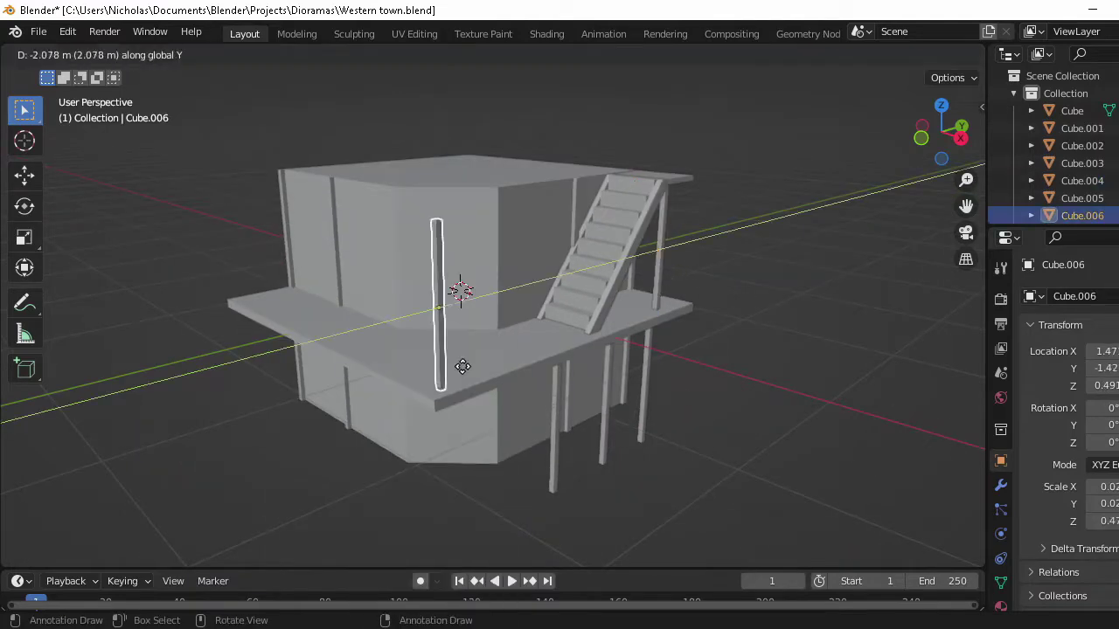
{"action": "left_click", "coordinate": [537, 320]}
{"action": "key", "text": "KP_7"}
{"action": "scroll", "coordinate": [611, 393], "scroll_direction": "down", "scroll_amount": 2}
{"action": "key", "text": "s"}
{"action": "key", "text": "z"}
{"action": "mouse_move", "coordinate": [682, 457]}
{"action": "middle_mouse_down"}
{"action": "mouse_move", "coordinate": [539, 368]}
{"action": "mouse_move", "coordinate": [495, 390]}
{"action": "middle_mouse_up"}
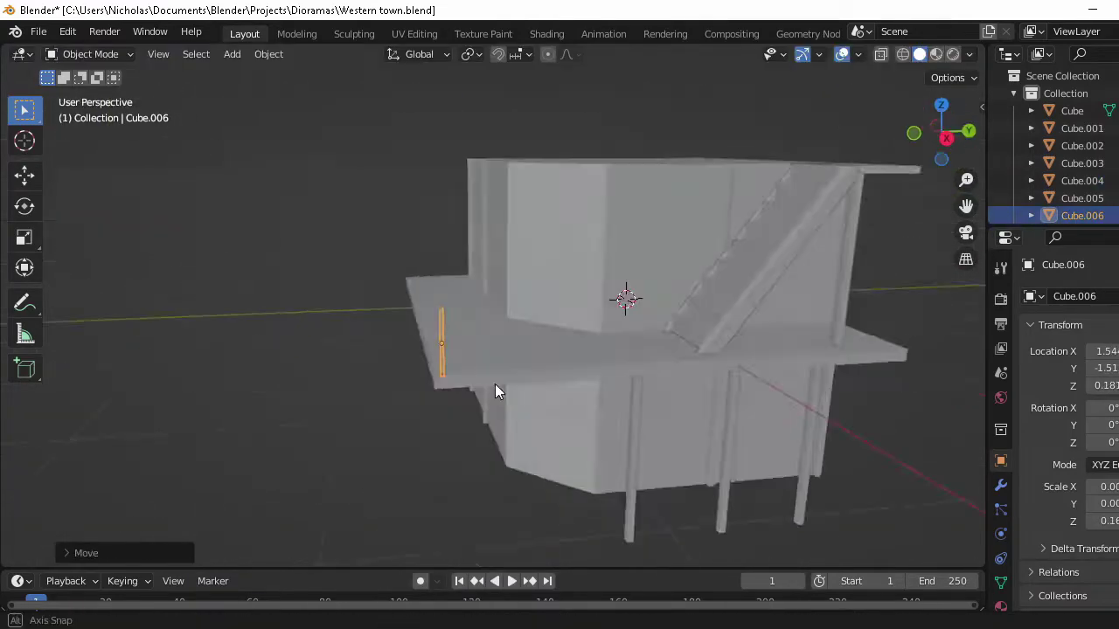
{"action": "scroll", "coordinate": [532, 364], "scroll_direction": "up", "scroll_amount": 2}
{"action": "left_click", "coordinate": [532, 364]}
{"action": "key", "text": "KP_7"}
{"action": "left_click", "coordinate": [591, 365]}
Step: Copy more posts along Y to line the deck edge, then select several of them
{"action": "key", "text": "shift+d"}
{"action": "left_click", "coordinate": [626, 379]}
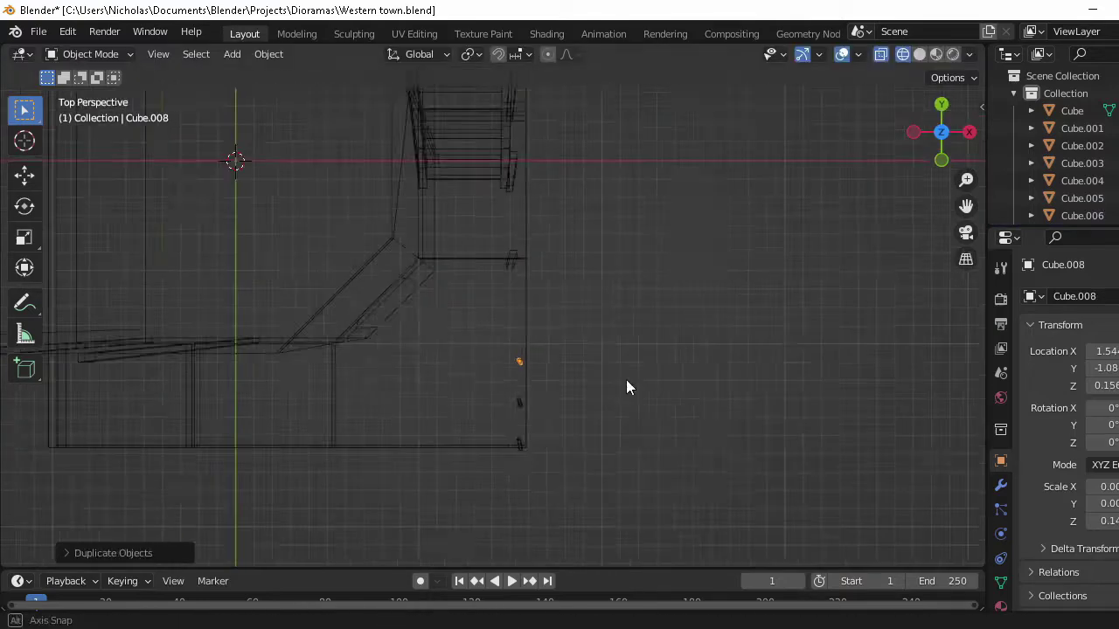
{"action": "key", "text": "KP_7"}
{"action": "key", "text": "shift+d"}
{"action": "key", "text": "y"}
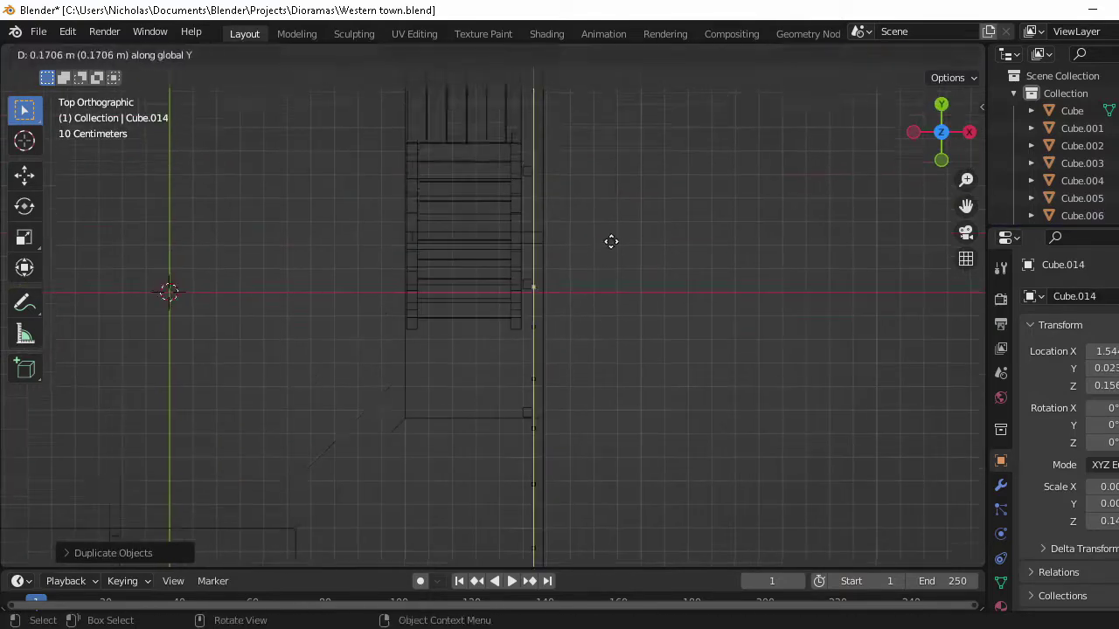
{"action": "left_click", "coordinate": [609, 239]}
{"action": "middle_click_drag", "start_coordinate": [609, 239], "coordinate": [567, 229]}
{"action": "left_click", "coordinate": [583, 349], "text": "shift"}
{"action": "left_click", "coordinate": [531, 349], "text": "shift"}
{"action": "key", "text": "shift+z"}
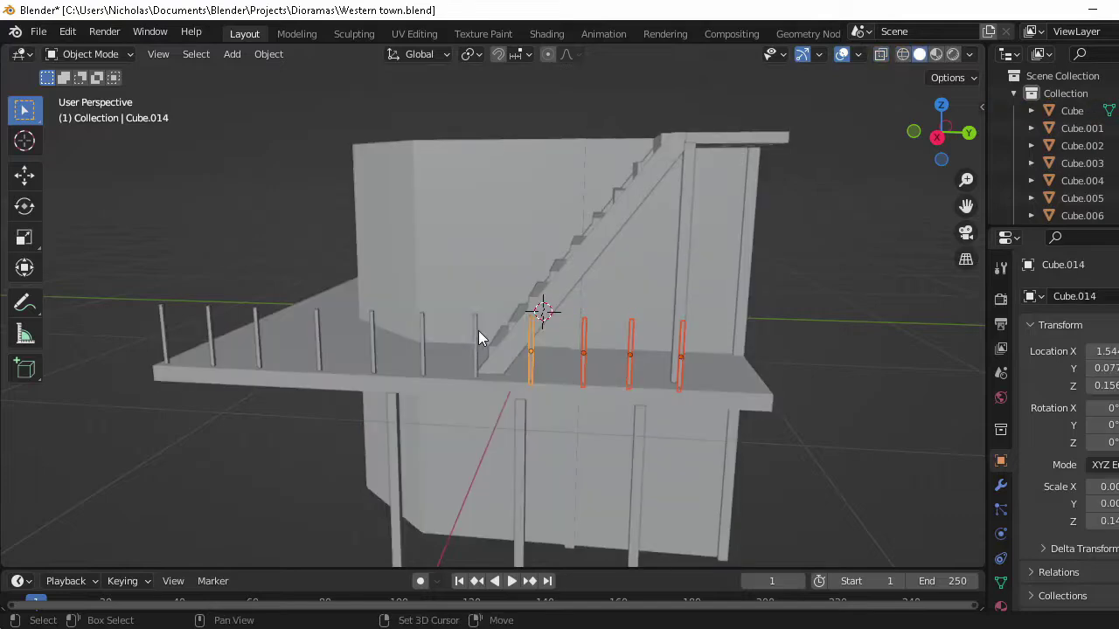
Step: Duplicate the selected posts, rotate them 90 degrees and place them along the side edge
{"action": "key", "text": "shift+d"}
{"action": "key", "text": "KP_7"}
{"action": "type", "text": "r90"}
{"action": "key", "text": "Return"}
{"action": "key", "text": "g"}
{"action": "left_click", "coordinate": [586, 340]}
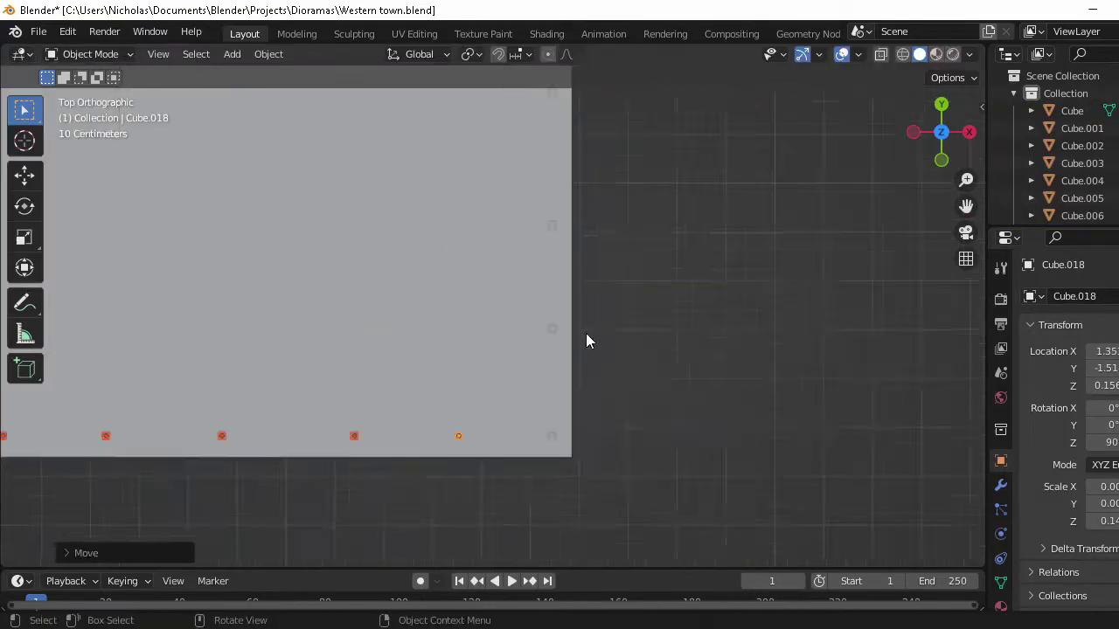
{"action": "scroll", "coordinate": [772, 331], "scroll_direction": "up", "scroll_amount": 2}
{"action": "left_click", "coordinate": [597, 333]}
{"action": "scroll", "coordinate": [597, 333], "scroll_direction": "down", "scroll_amount": 3}
Step: Duplicate the posts again and snap the copies into place at the corner
{"action": "key", "text": "shift+d"}
{"action": "key", "text": "shift+s"}
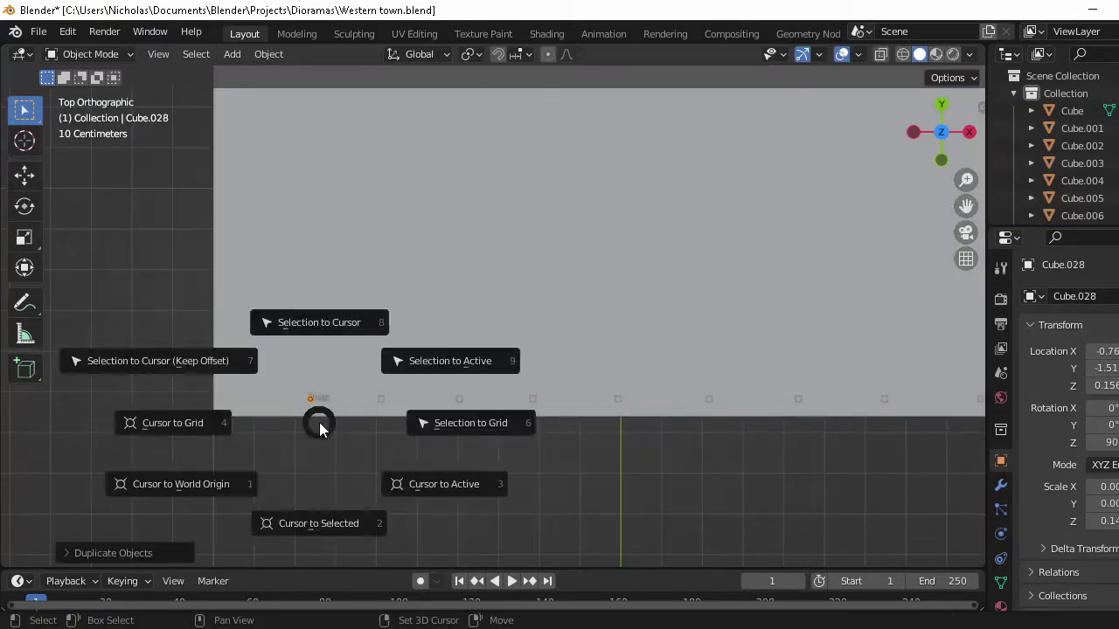
{"action": "left_click", "coordinate": [444, 359]}
{"action": "middle_click_drag", "start_coordinate": [464, 353], "coordinate": [427, 387]}
{"action": "scroll", "coordinate": [438, 289], "scroll_direction": "up", "scroll_amount": 4}
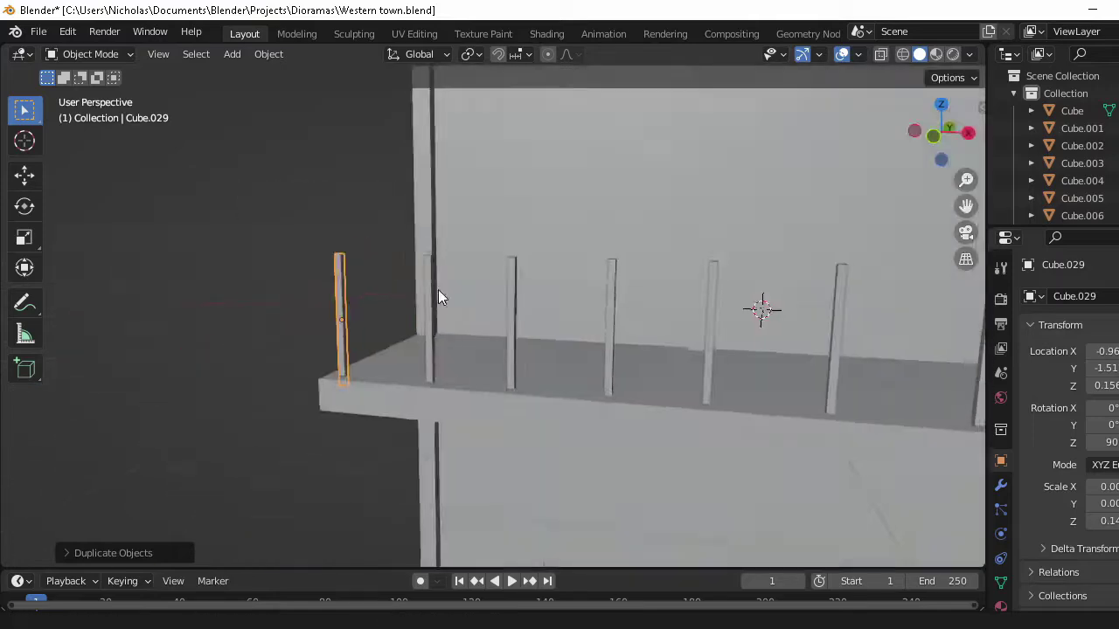
{"action": "middle_click_drag", "start_coordinate": [438, 289], "coordinate": [638, 339]}
Step: Make a rail: duplicate a post, rotate it X 90, place it between posts, stretch along X
{"action": "key", "text": "shift+d"}
{"action": "type", "text": "x90"}
{"action": "key", "text": "Return"}
{"action": "key", "text": "g"}
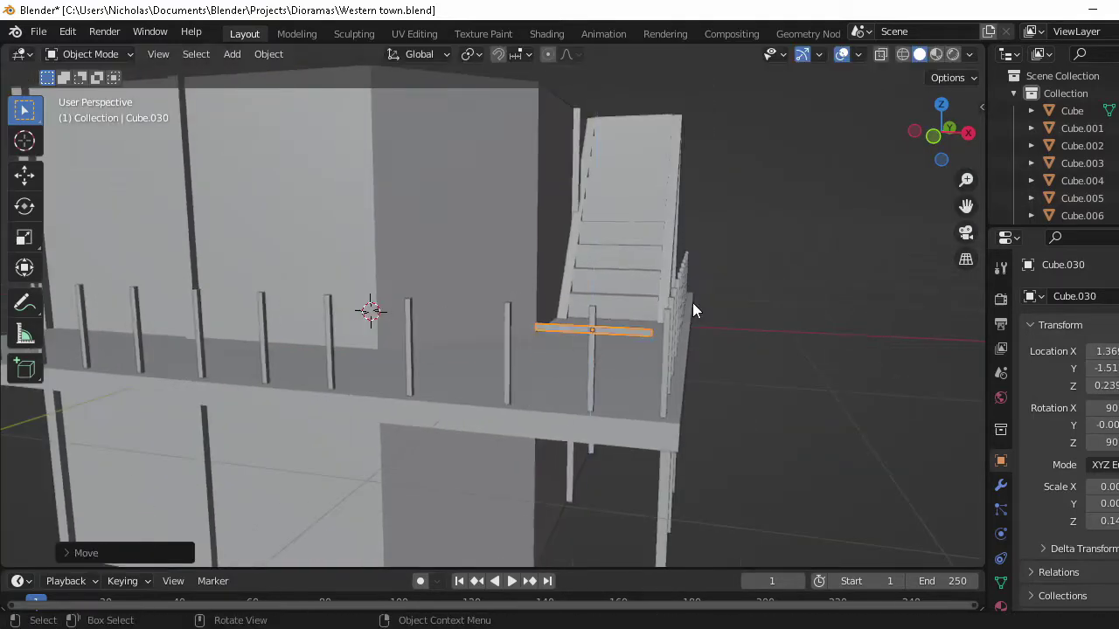
{"action": "left_click", "coordinate": [692, 302]}
{"action": "key", "text": "KP_1"}
{"action": "key", "text": "s"}
{"action": "key", "text": "x"}
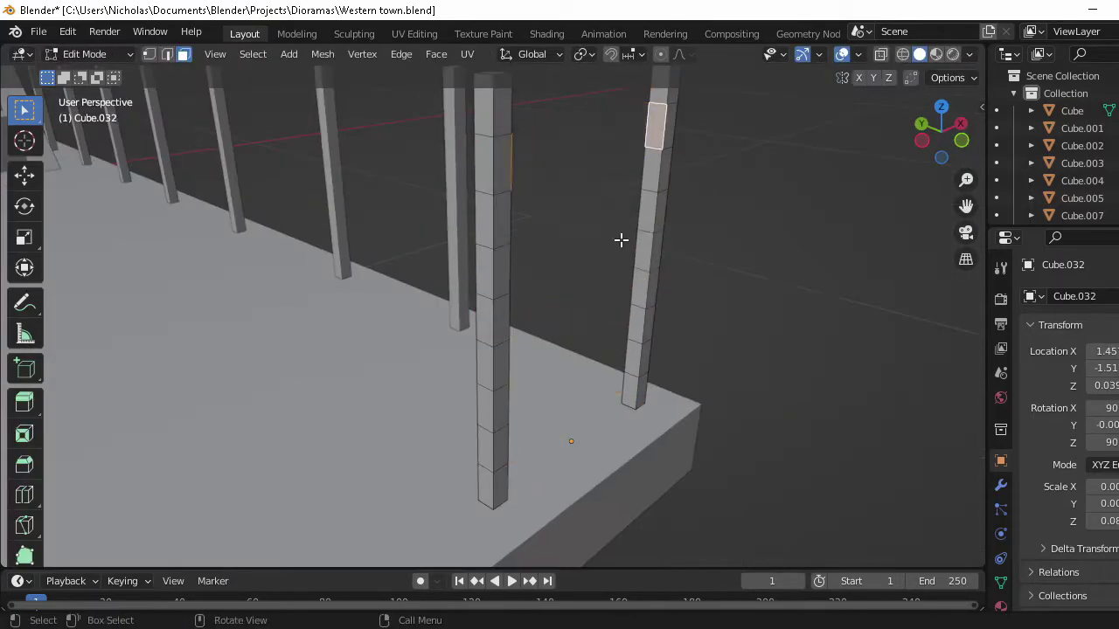
{"action": "mouse_move", "coordinate": [600, 381]}
{"action": "middle_mouse_down"}
{"action": "mouse_move", "coordinate": [725, 332]}
{"action": "mouse_move", "coordinate": [475, 452]}
{"action": "mouse_move", "coordinate": [207, 229]}
{"action": "mouse_move", "coordinate": [487, 230]}
{"action": "mouse_move", "coordinate": [362, 460]}
{"action": "mouse_move", "coordinate": [471, 137]}
{"action": "middle_mouse_up"}
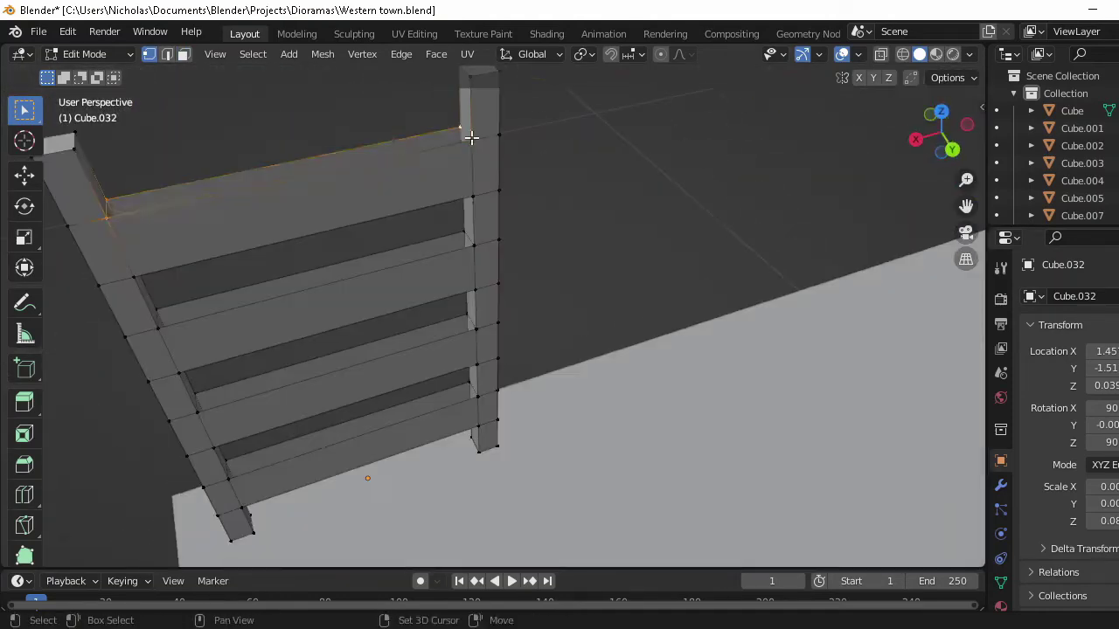
Step: Save the file and scale the fence section along Z
{"action": "left_click", "coordinate": [433, 363], "text": "alt"}
{"action": "middle_click_drag", "start_coordinate": [432, 363], "coordinate": [393, 175]}
{"action": "middle_click_drag", "start_coordinate": [380, 367], "coordinate": [475, 379]}
{"action": "key", "text": "3"}
{"action": "key", "text": "Tab"}
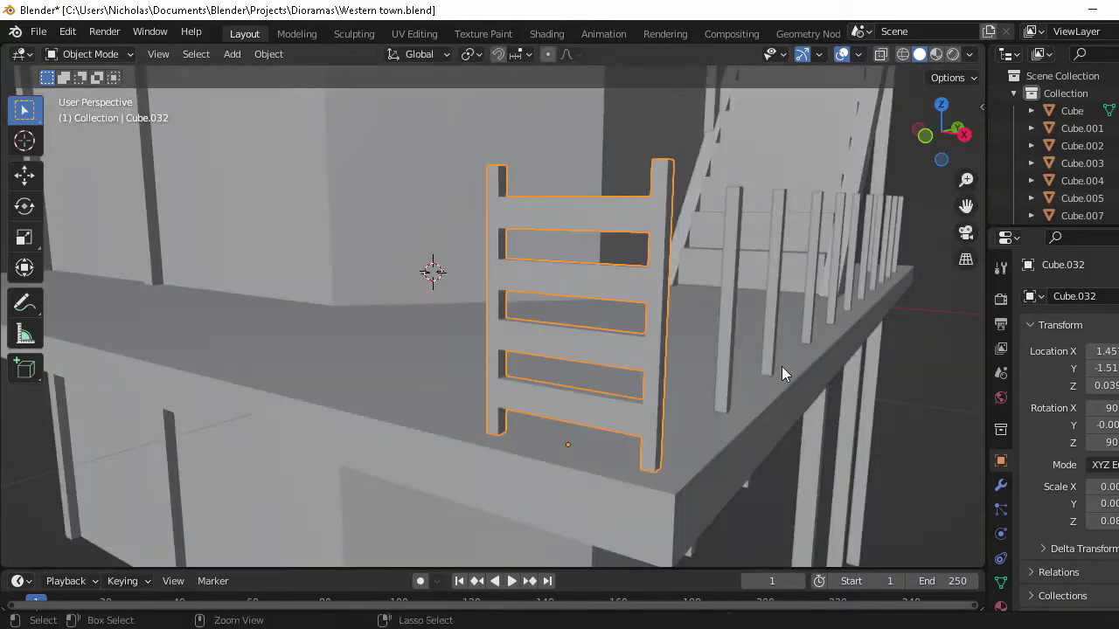
{"action": "key", "text": "ctrl+s"}
{"action": "key", "text": "Tab"}
{"action": "mouse_move", "coordinate": [708, 389]}
{"action": "middle_mouse_down"}
{"action": "mouse_move", "coordinate": [762, 330]}
{"action": "mouse_move", "coordinate": [722, 341]}
{"action": "middle_mouse_up"}
{"action": "key", "text": "Tab"}
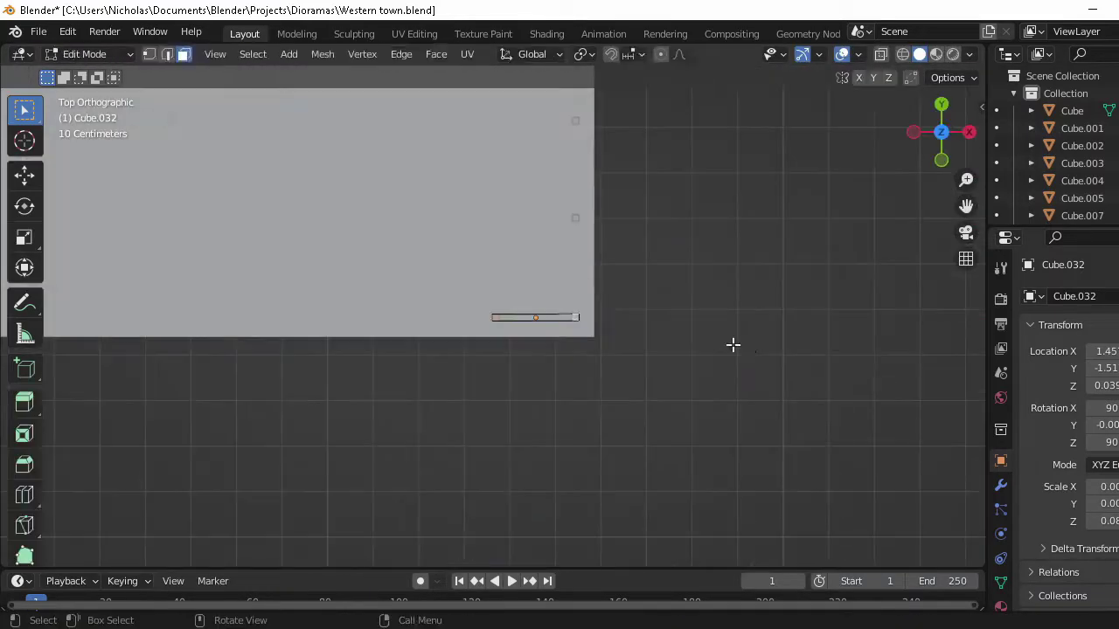
{"action": "key", "text": "s"}
{"action": "key", "text": "z"}
{"action": "left_click", "coordinate": [546, 353]}
{"action": "middle_click_drag", "start_coordinate": [546, 353], "coordinate": [560, 367]}
Step: Mirror the rails and one post across X and shift them 0.1703 m left
{"action": "key", "text": "Tab"}
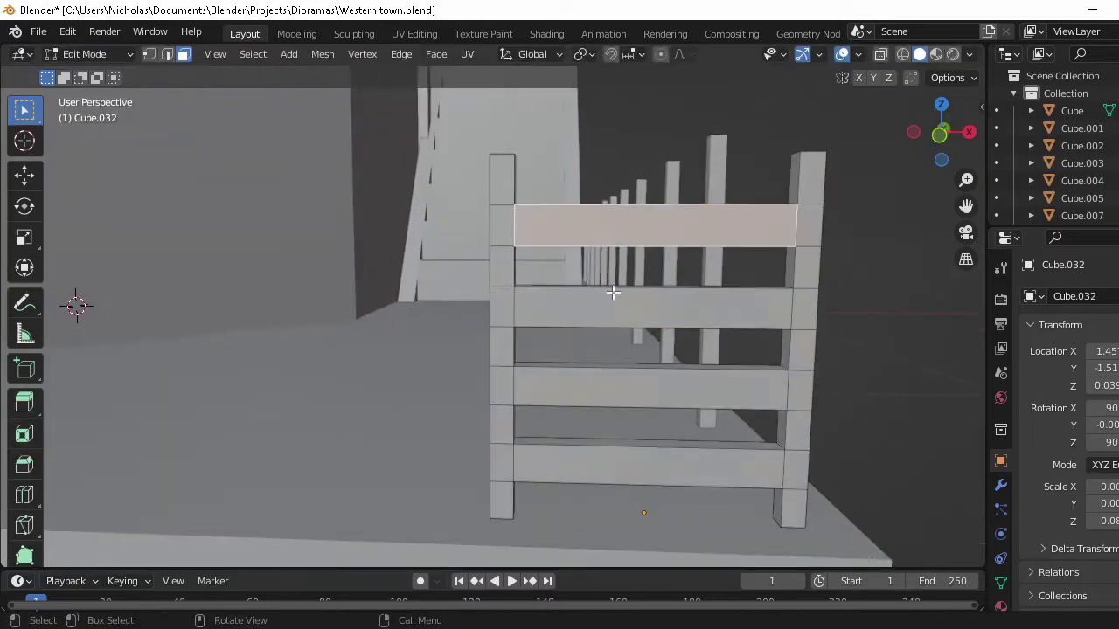
{"action": "key", "text": "KP_1"}
{"action": "left_click_drag", "start_coordinate": [879, 105], "coordinate": [554, 534]}
{"action": "key", "text": "ctrl+m"}
{"action": "key", "text": "x"}
{"action": "key", "text": "Return"}
{"action": "key", "text": "g"}
{"action": "key", "text": "x"}
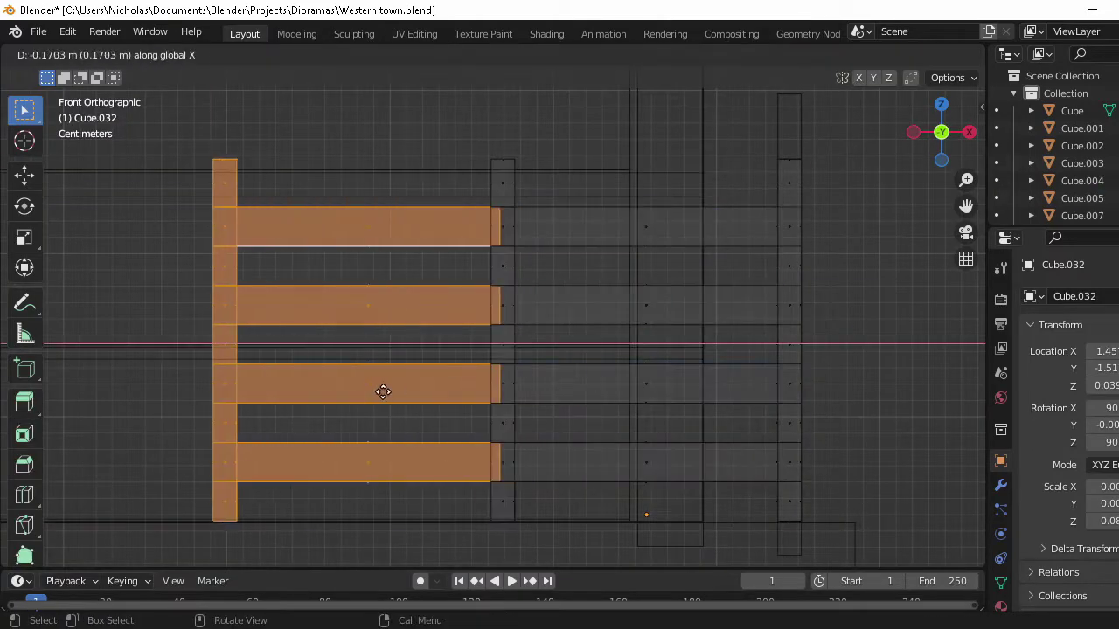
{"action": "scroll", "coordinate": [375, 398], "scroll_direction": "up", "scroll_amount": 3}
{"action": "scroll", "coordinate": [487, 257], "scroll_direction": "down", "scroll_amount": 5}
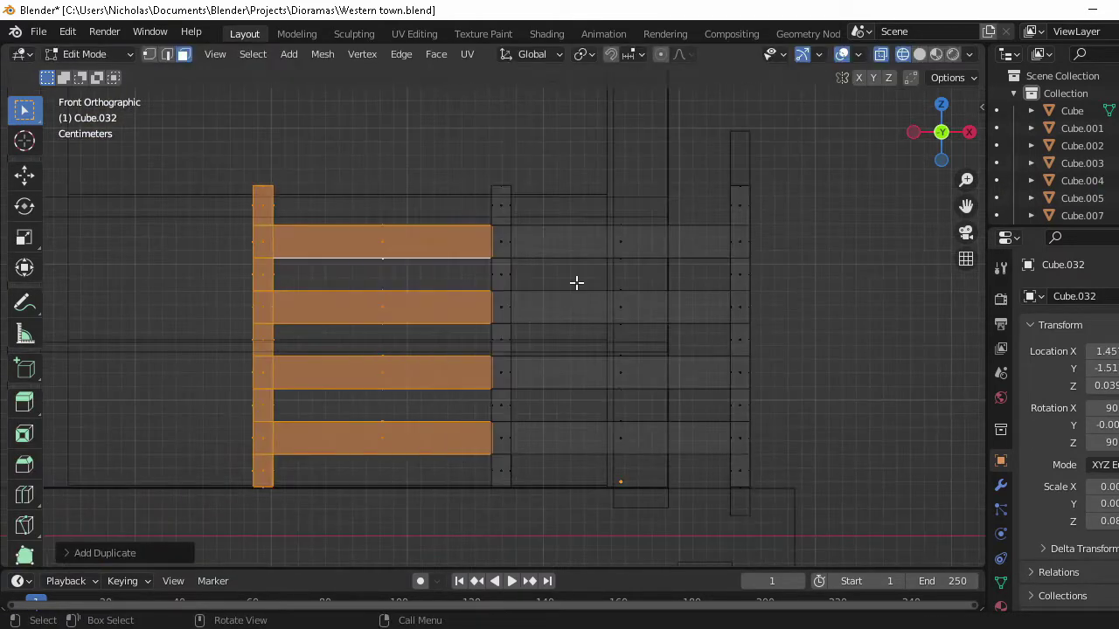
{"action": "key", "text": "Tab"}
{"action": "mouse_move", "coordinate": [577, 282]}
{"action": "middle_mouse_down"}
{"action": "mouse_move", "coordinate": [652, 280]}
{"action": "mouse_move", "coordinate": [672, 329]}
{"action": "mouse_move", "coordinate": [929, 379]}
{"action": "middle_mouse_up"}
Step: Apply the fence geometry and duplicate it rotated Z -90 for the other deck side
{"action": "key", "text": "ctrl+a"}
{"action": "key", "text": "KP_7"}
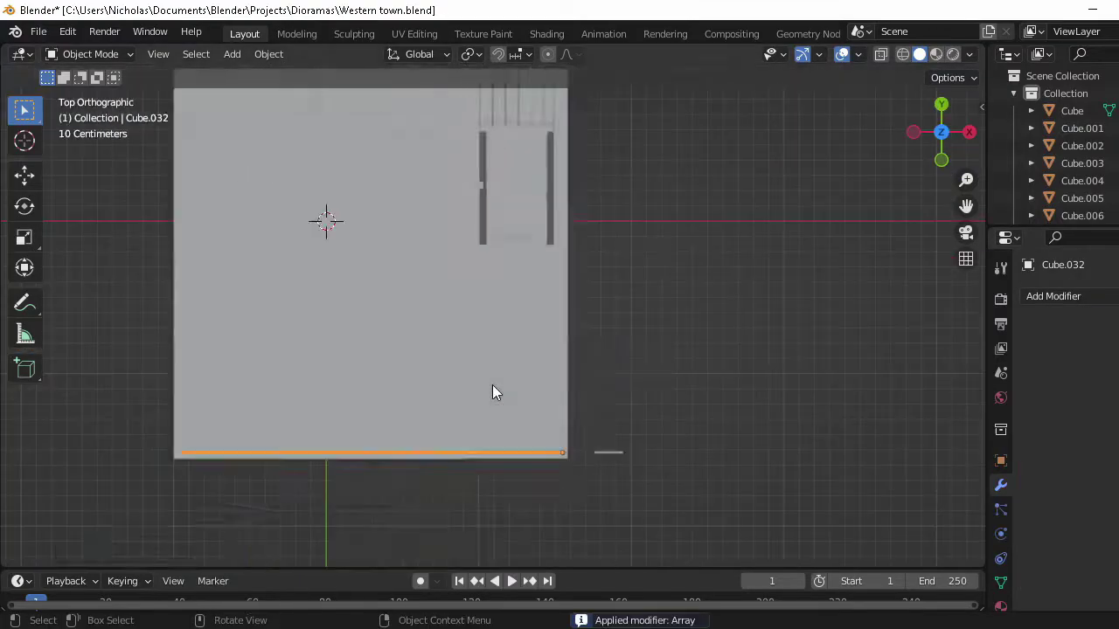
{"action": "left_click", "coordinate": [492, 393]}
{"action": "key", "text": "shift+d"}
{"action": "type", "text": "rz-90"}
{"action": "middle_click_drag", "start_coordinate": [492, 393], "coordinate": [515, 420]}
Step: Delete an unwanted connected part of the new fence in local view, then save
{"action": "key", "text": "Tab"}
{"action": "key", "text": "shift+z"}
{"action": "key", "text": "ctrl+l"}
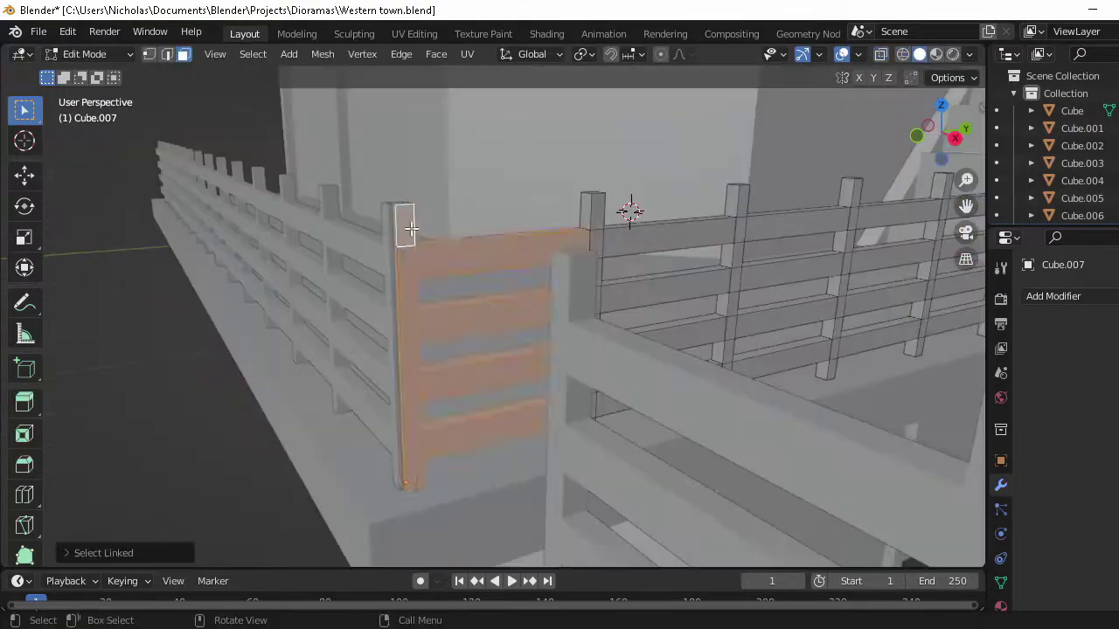
{"action": "key", "text": "KP_Divide"}
{"action": "key", "text": "KP_3"}
{"action": "key", "text": "shift+z"}
{"action": "key", "text": "x"}
{"action": "left_click", "coordinate": [487, 443]}
{"action": "key", "text": "KP_Divide"}
{"action": "key", "text": "shift+z"}
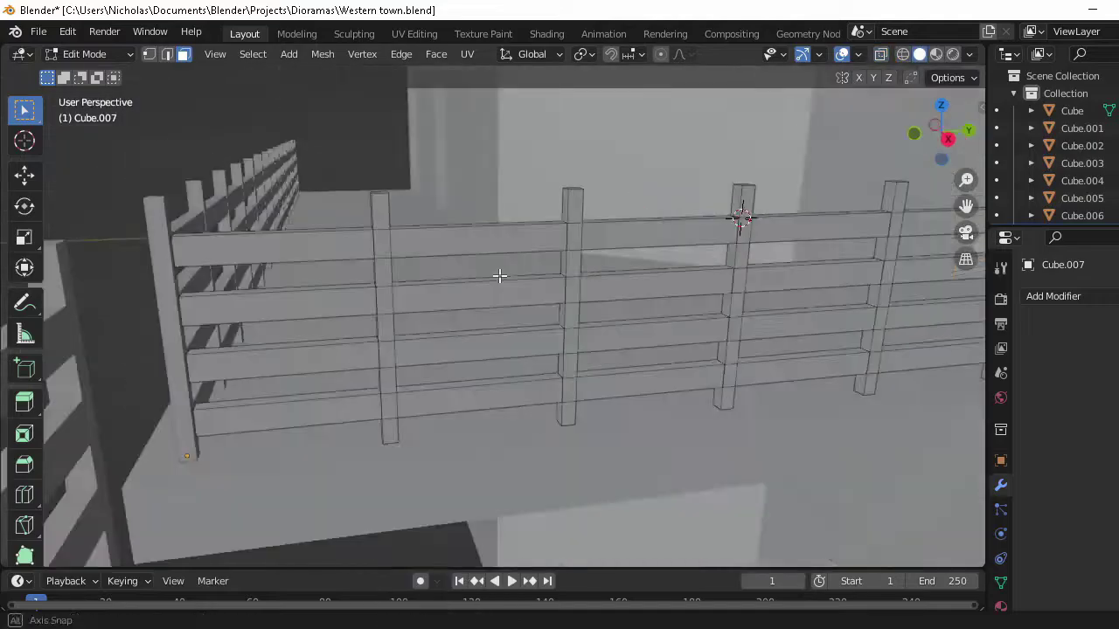
{"action": "key", "text": "Tab"}
{"action": "key", "text": "ctrl+s"}
Step: Separate the overhanging rail ends into their own piece and select it
{"action": "key", "text": "Tab"}
{"action": "key", "text": "KP_3"}
{"action": "key", "text": "shift+z"}
{"action": "left_click_drag", "start_coordinate": [804, 192], "coordinate": [516, 393]}
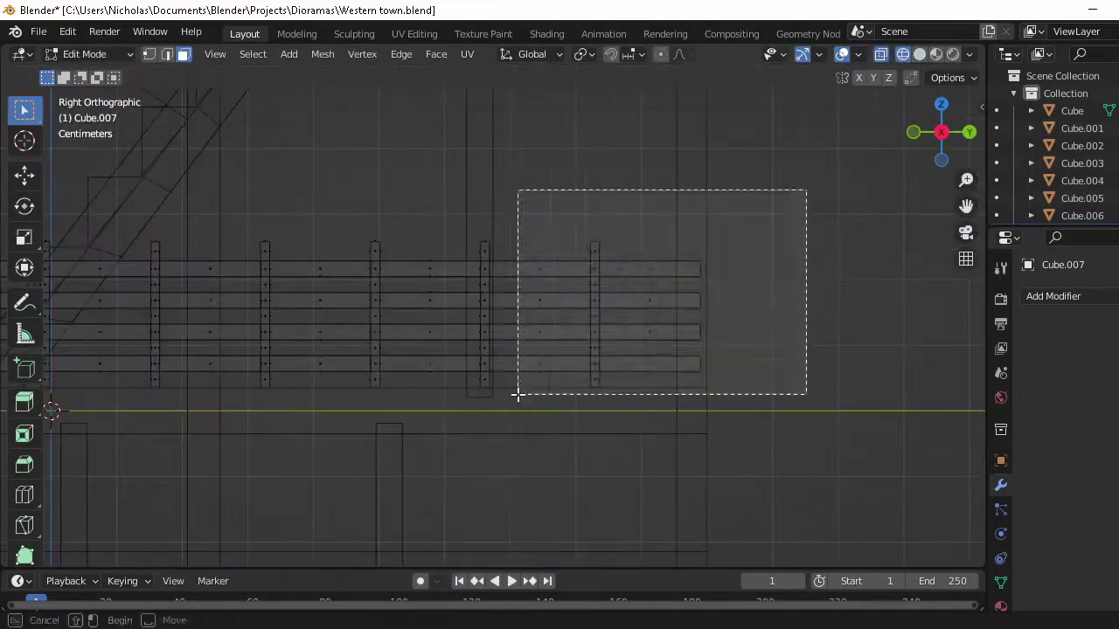
{"action": "key", "text": "p"}
{"action": "middle_click_drag", "start_coordinate": [342, 392], "coordinate": [436, 367]}
{"action": "left_click", "coordinate": [436, 367]}
Step: Duplicate a fence post along X in the new fence piece
{"action": "key", "text": "Tab"}
{"action": "key", "text": "KP_1"}
{"action": "key", "text": "z"}
{"action": "left_click", "coordinate": [387, 295]}
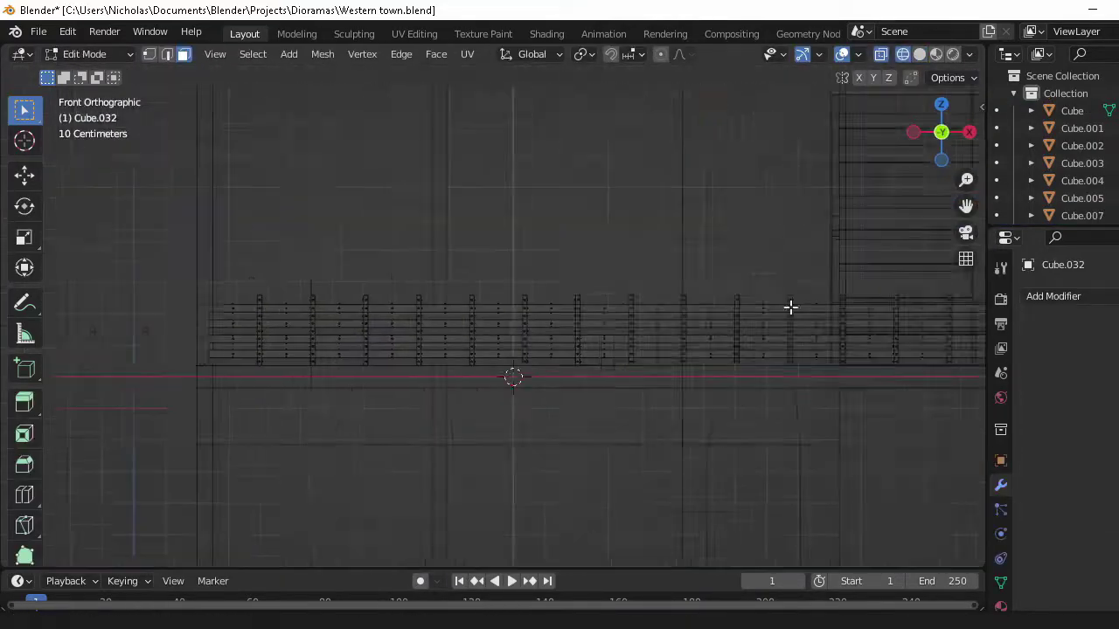
{"action": "scroll", "coordinate": [298, 297], "scroll_direction": "up", "scroll_amount": 3}
{"action": "left_click", "coordinate": [299, 297]}
{"action": "key", "text": "shift+d"}
{"action": "key", "text": "Escape"}
{"action": "key", "text": "g"}
{"action": "key", "text": "x"}
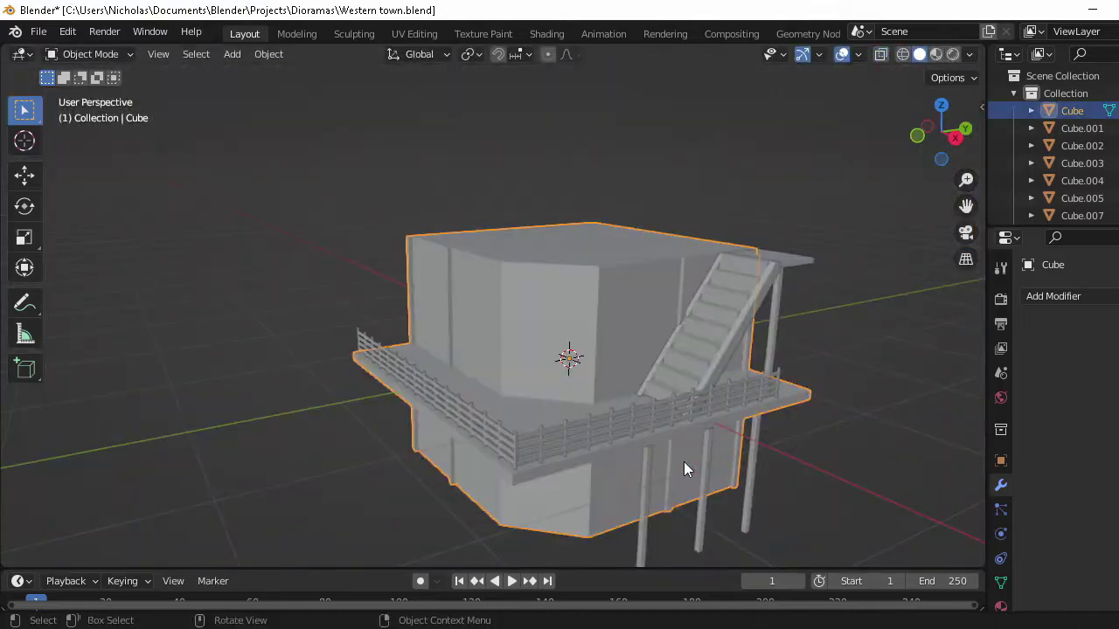
Step: Flatten a cube along Z into a base plate beneath the building
{"action": "key", "text": "s"}
{"action": "key", "text": "z"}
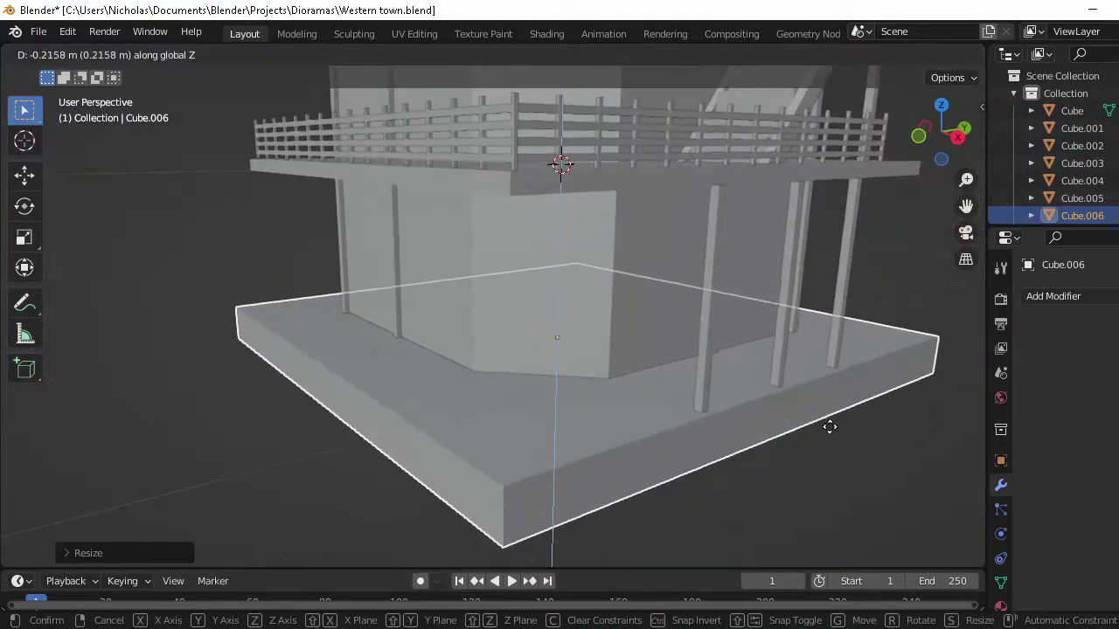
{"action": "scroll", "coordinate": [681, 315], "scroll_direction": "down", "scroll_amount": 4}
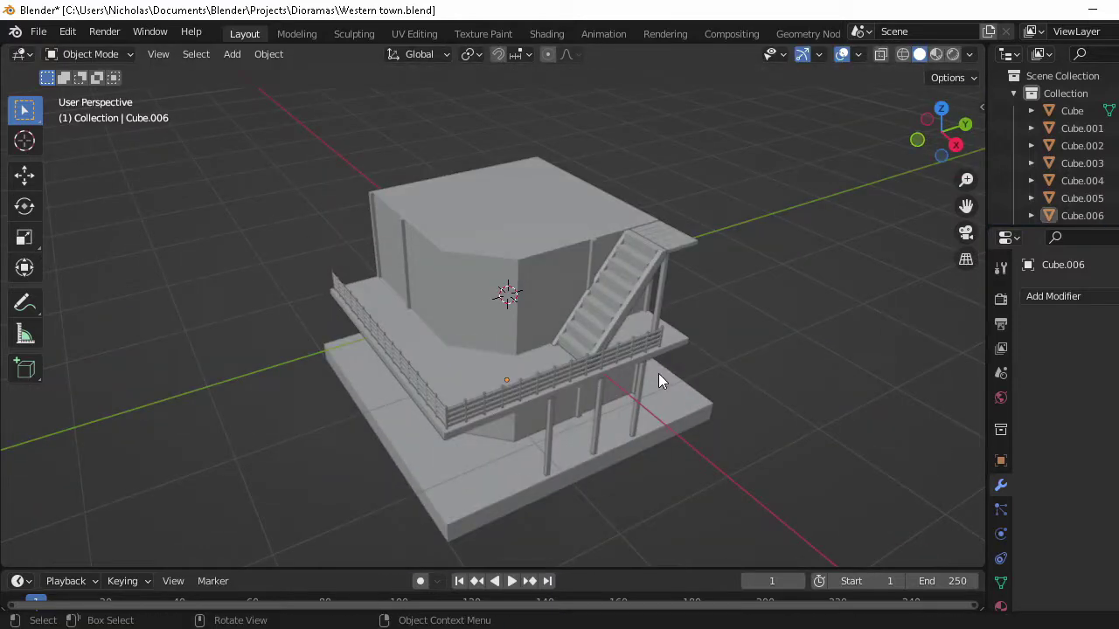
Step: Open the stairs in Edit Mode, isolate them in side view and select a wall edge
{"action": "left_click", "coordinate": [545, 351]}
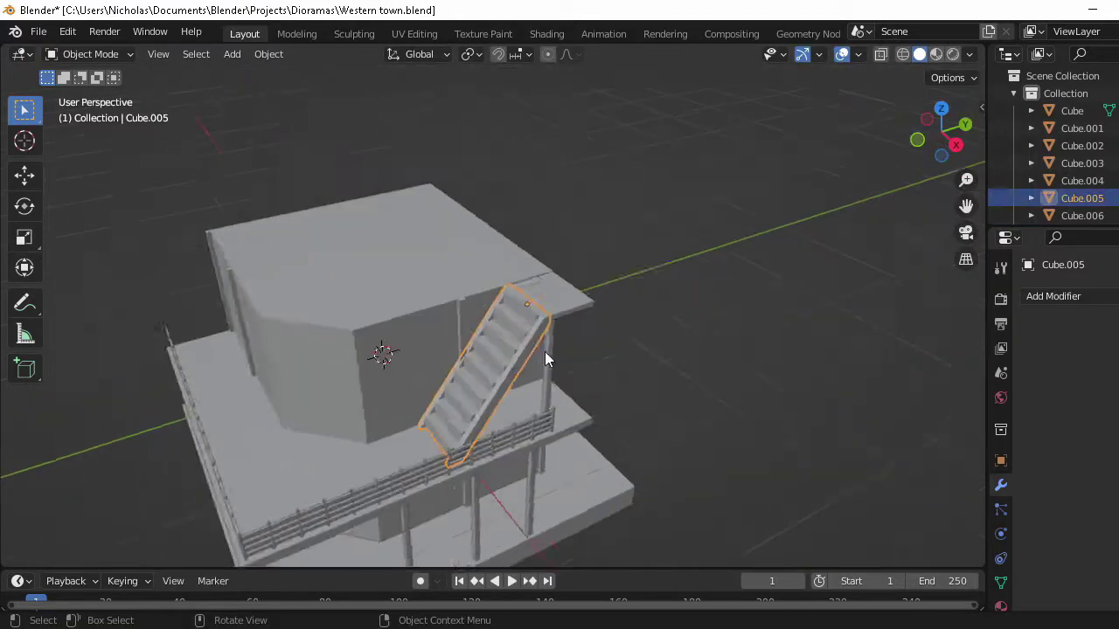
{"action": "key", "text": "Tab"}
{"action": "key", "text": "KP_3"}
{"action": "middle_click_drag", "start_coordinate": [596, 260], "coordinate": [453, 398]}
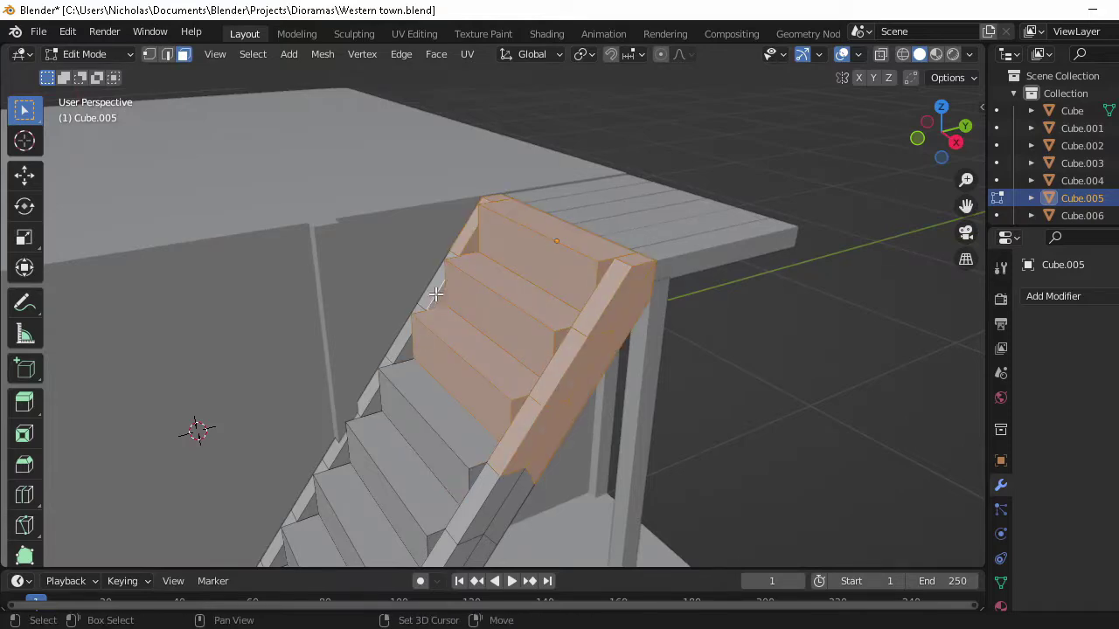
{"action": "key", "text": "KP_Divide"}
{"action": "middle_click_drag", "start_coordinate": [357, 300], "coordinate": [658, 343]}
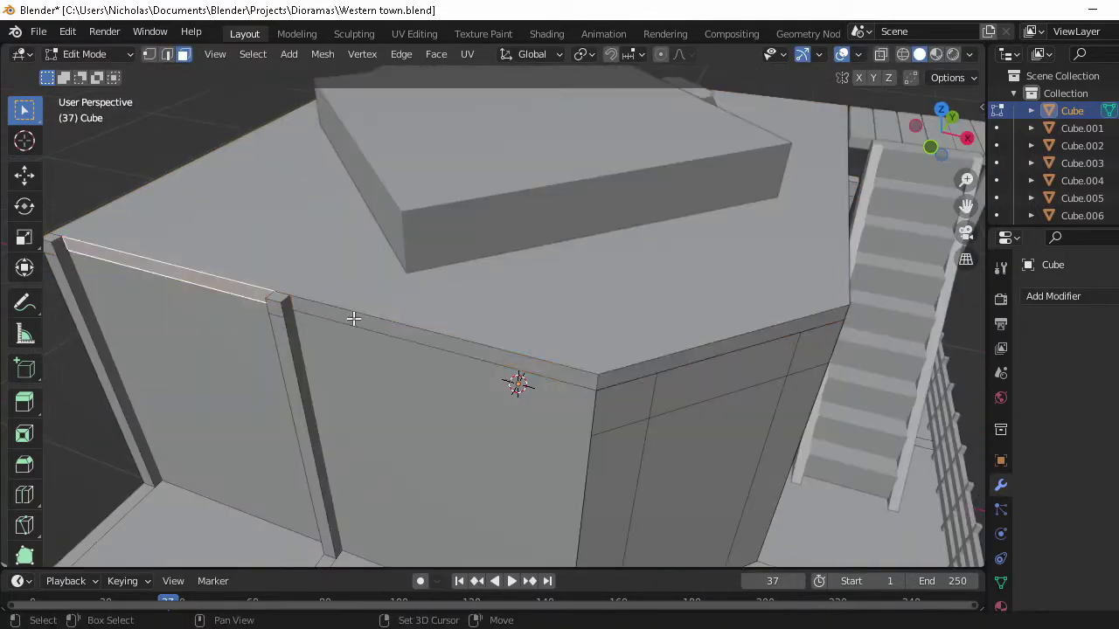
{"action": "left_click", "coordinate": [667, 372], "text": "shift"}
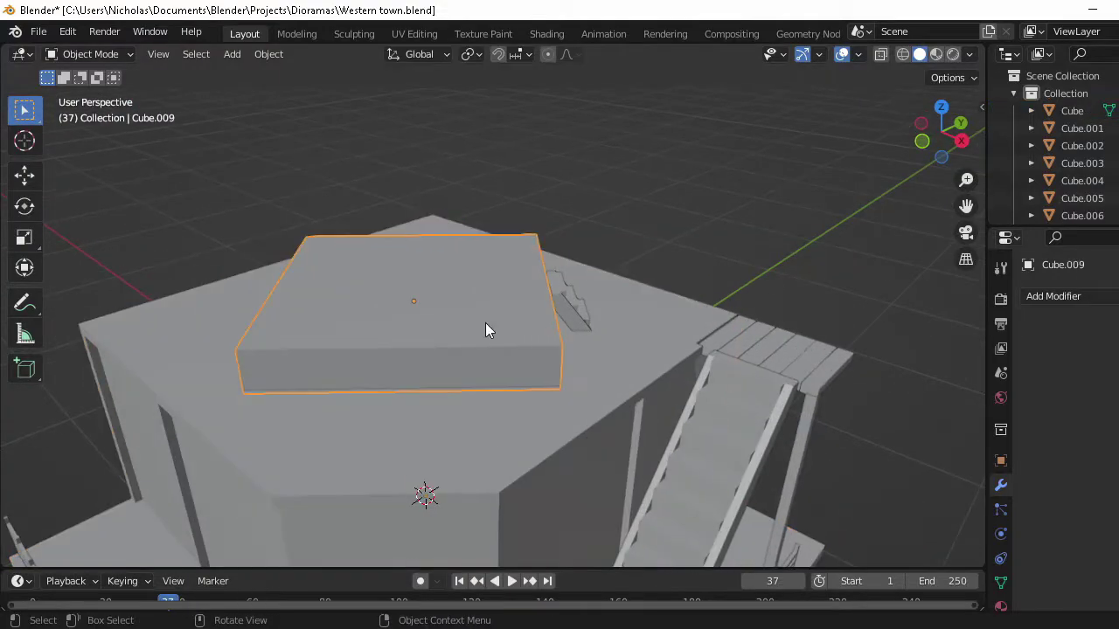
Step: Remove the selected roof piece, position the top plank on the wall, and save Western town.blend
{"action": "key", "text": "x"}
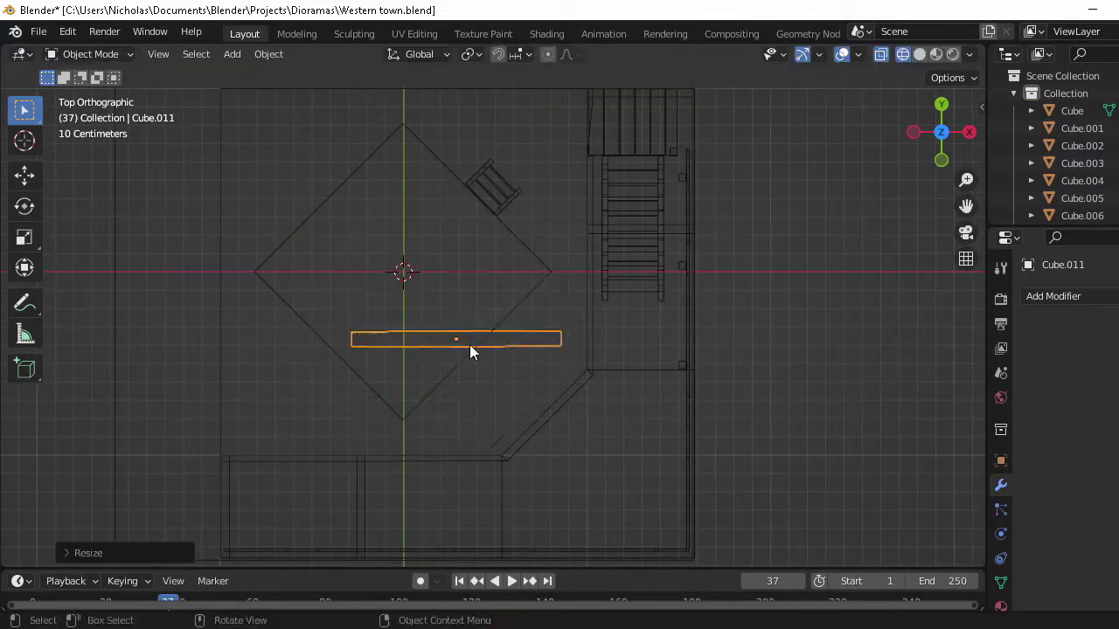
{"action": "middle_click_drag", "start_coordinate": [469, 344], "coordinate": [639, 261]}
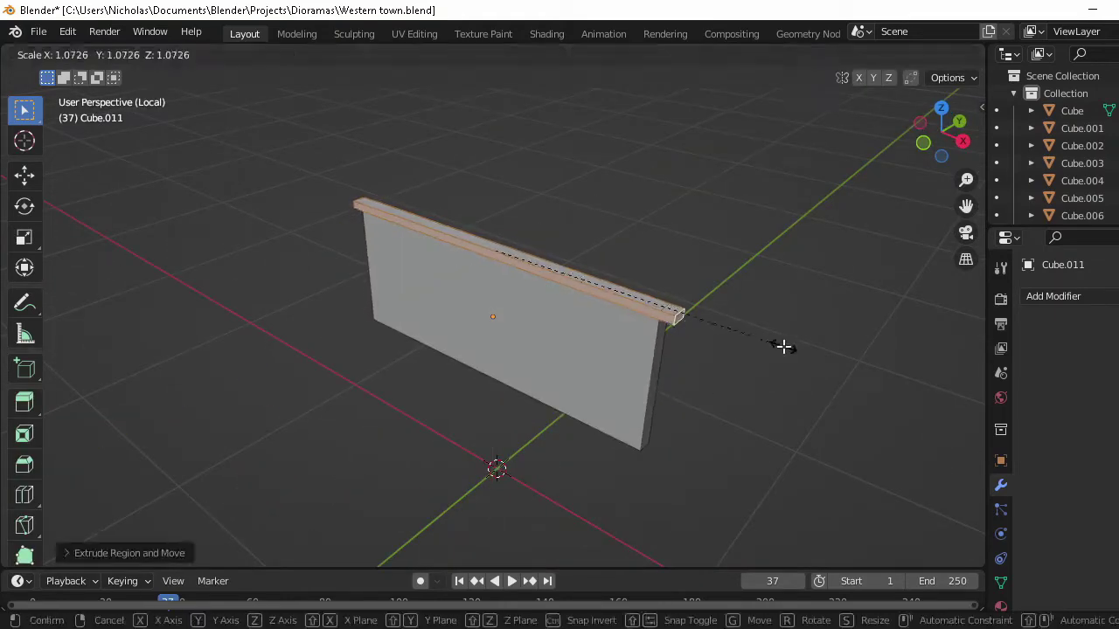
{"action": "middle_click_drag", "start_coordinate": [418, 358], "coordinate": [679, 317]}
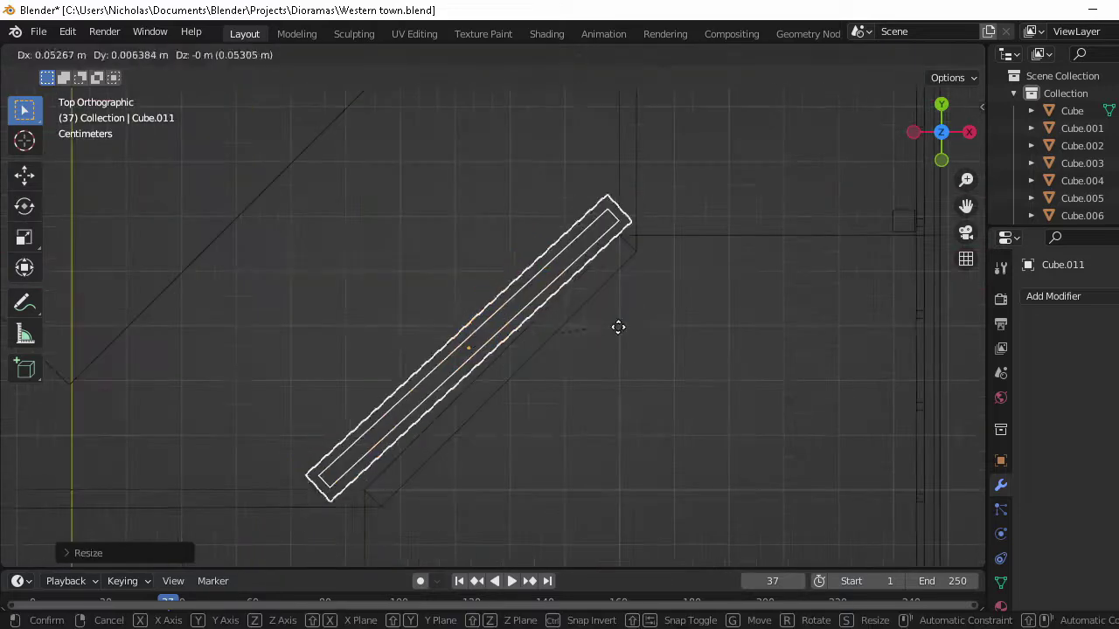
{"action": "left_click", "coordinate": [628, 312]}
{"action": "mouse_move", "coordinate": [628, 313]}
{"action": "middle_mouse_down"}
{"action": "mouse_move", "coordinate": [603, 271]}
{"action": "mouse_move", "coordinate": [564, 316]}
{"action": "mouse_move", "coordinate": [593, 252]}
{"action": "middle_mouse_up"}
{"action": "key", "text": "ctrl+s"}
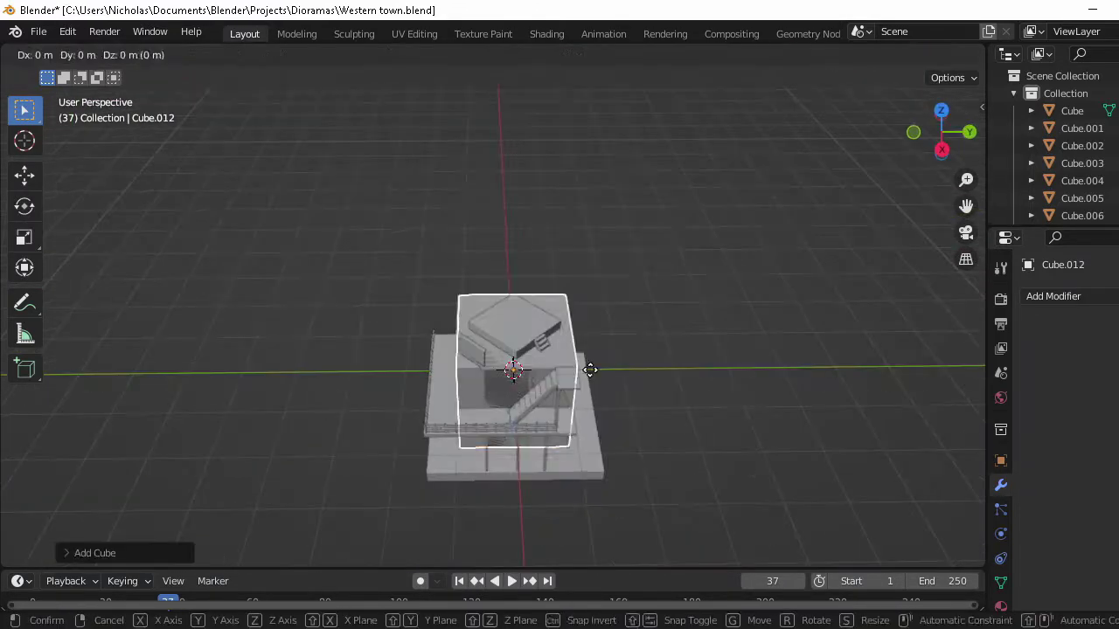
Step: Push the new cube's top face inward to form an open-topped box
{"action": "left_click", "coordinate": [529, 375]}
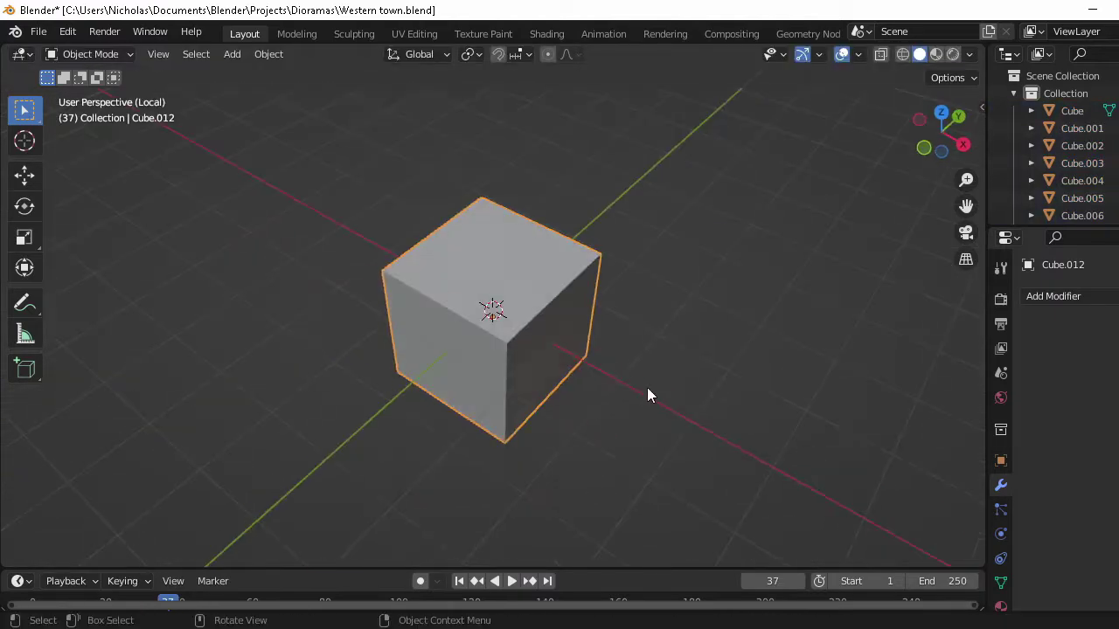
{"action": "key", "text": "Tab"}
{"action": "middle_click_drag", "start_coordinate": [647, 395], "coordinate": [726, 233]}
{"action": "left_click", "coordinate": [732, 314]}
{"action": "mouse_move", "coordinate": [733, 314]}
{"action": "middle_mouse_down"}
{"action": "mouse_move", "coordinate": [678, 273]}
{"action": "mouse_move", "coordinate": [367, 292]}
{"action": "mouse_move", "coordinate": [443, 268]}
{"action": "middle_mouse_up"}
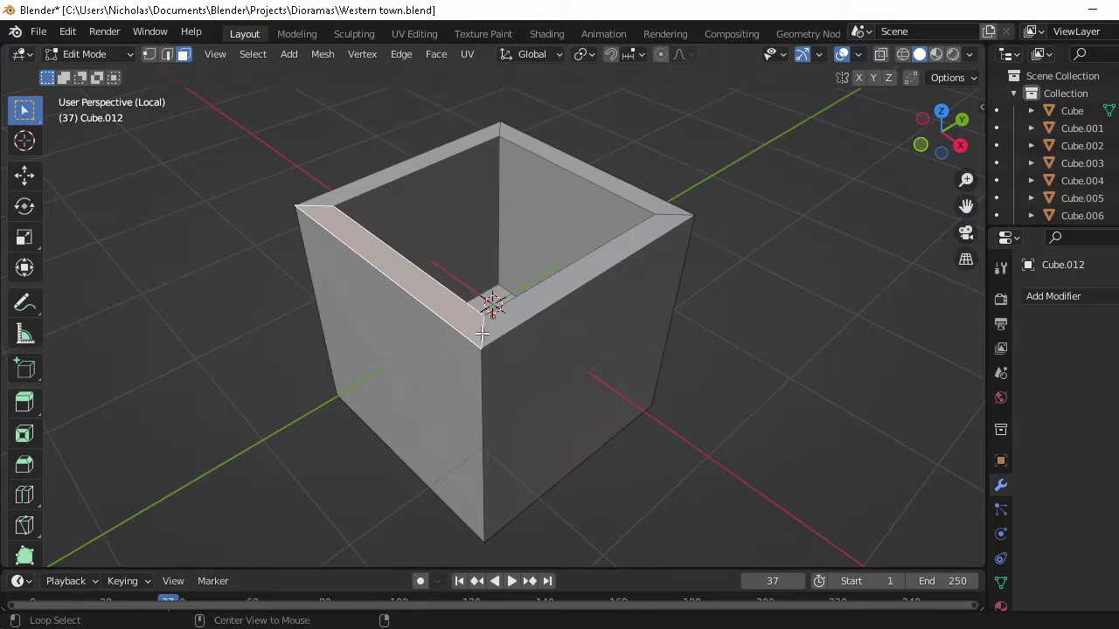
{"action": "middle_click_drag", "start_coordinate": [486, 359], "coordinate": [566, 269]}
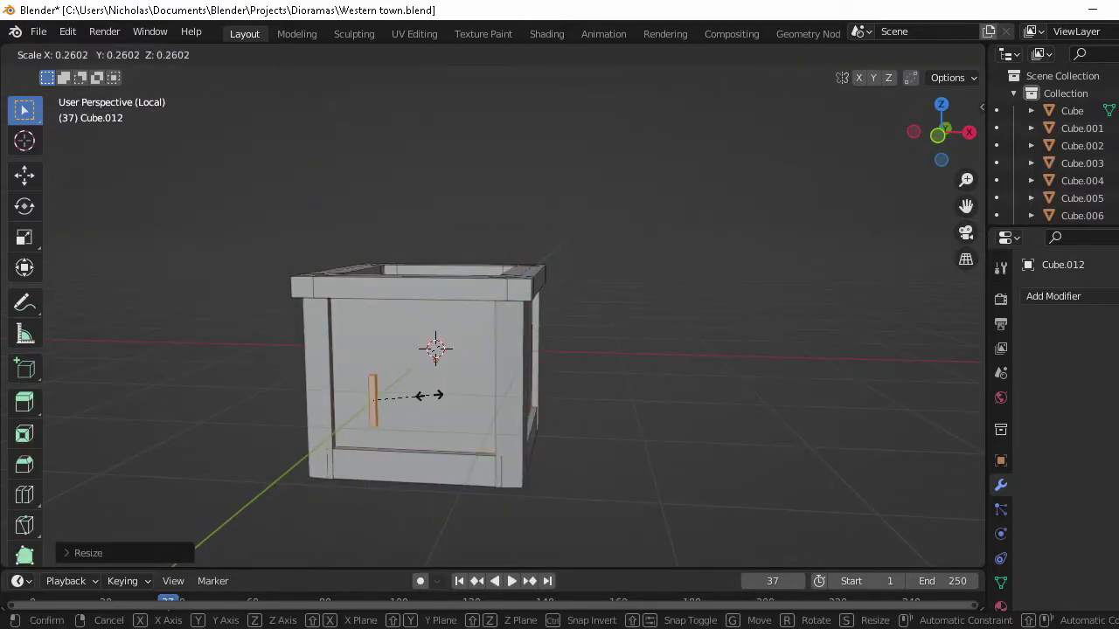
Step: Mirror the corner trim to the other side and slide the door's bottom board along X
{"action": "left_click", "coordinate": [859, 499]}
{"action": "key", "text": "z"}
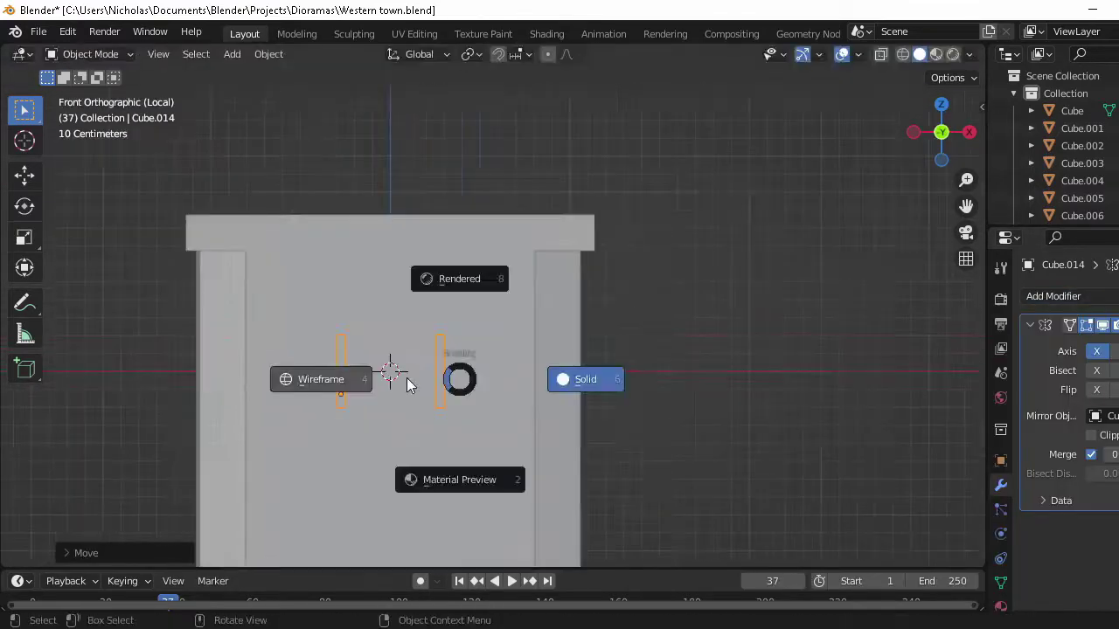
{"action": "scroll", "coordinate": [707, 381], "scroll_direction": "up", "scroll_amount": 2}
{"action": "key", "text": "g"}
{"action": "key", "text": "x"}
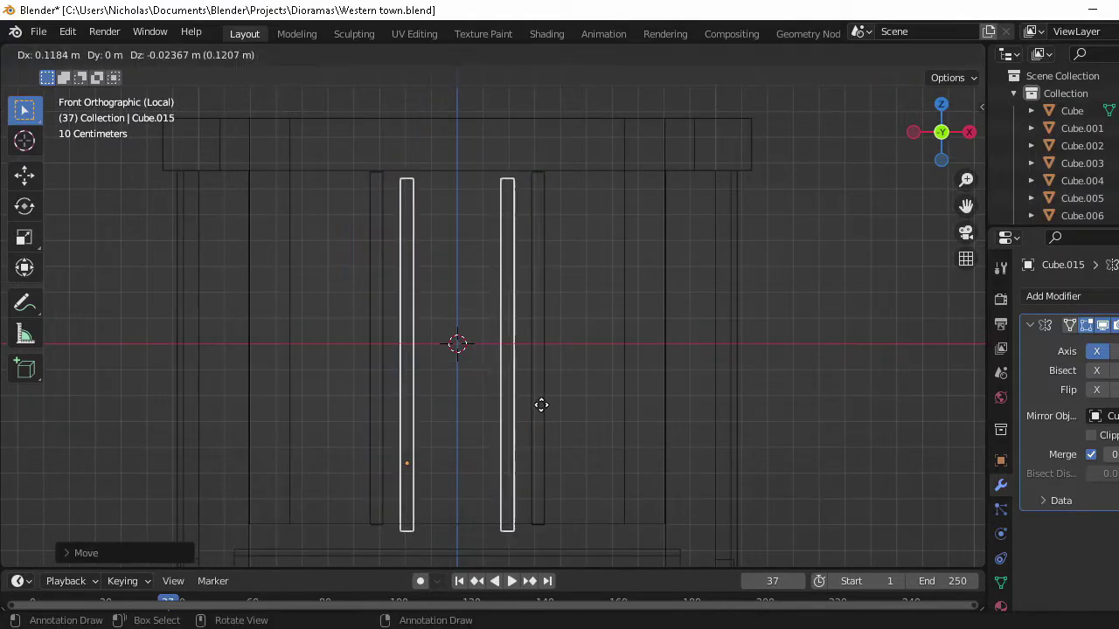
{"action": "left_click", "coordinate": [577, 553]}
Step: Duplicate the bottom board and lift the copy to the top of the door
{"action": "key", "text": "Tab"}
{"action": "scroll", "coordinate": [394, 560], "scroll_direction": "up", "scroll_amount": 3}
{"action": "scroll", "coordinate": [644, 363], "scroll_direction": "down", "scroll_amount": 3}
{"action": "key", "text": "shift+d"}
{"action": "key", "text": "z"}
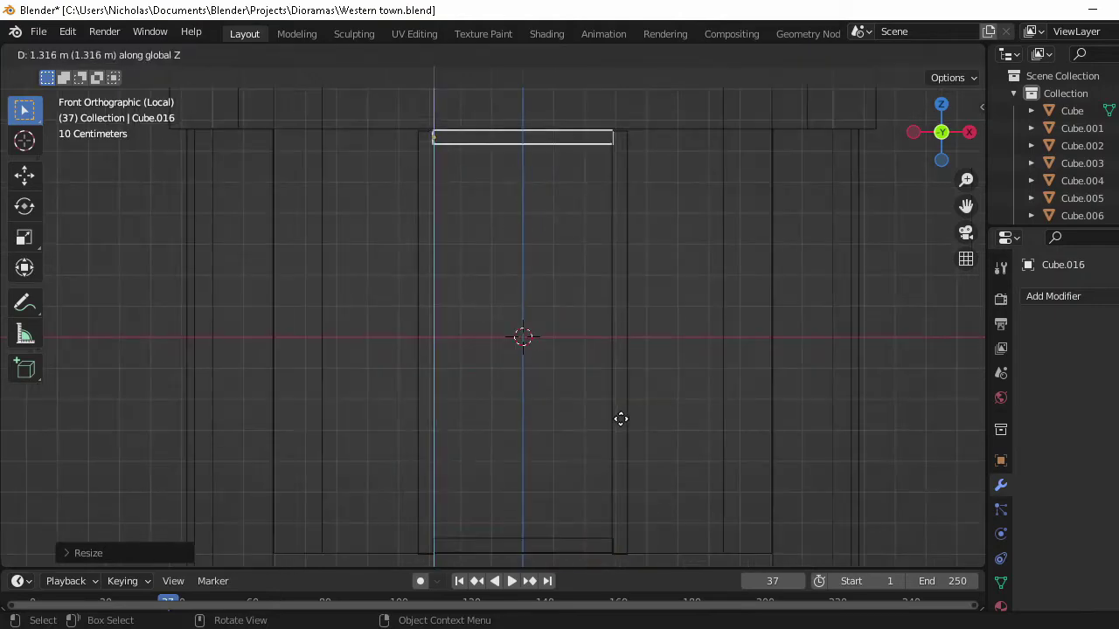
{"action": "left_click", "coordinate": [539, 377]}
{"action": "middle_click_drag", "start_coordinate": [539, 378], "coordinate": [315, 207]}
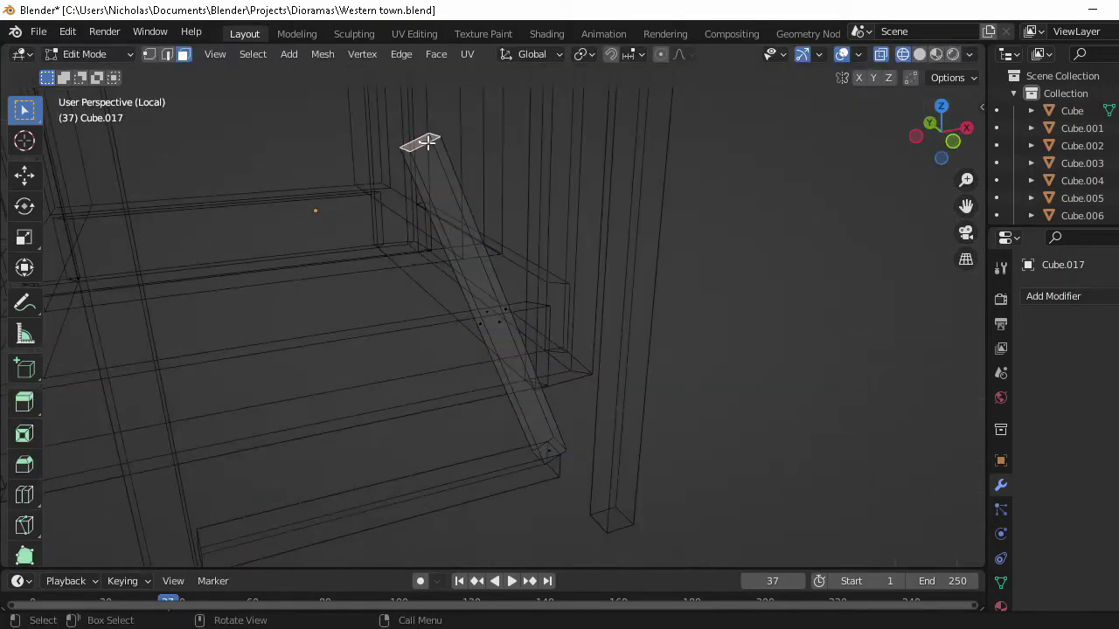
Step: Lengthen the diagonal brace and duplicate it to make the crossing X-brace
{"action": "key", "text": "KP_1"}
{"action": "key", "text": "shift+d"}
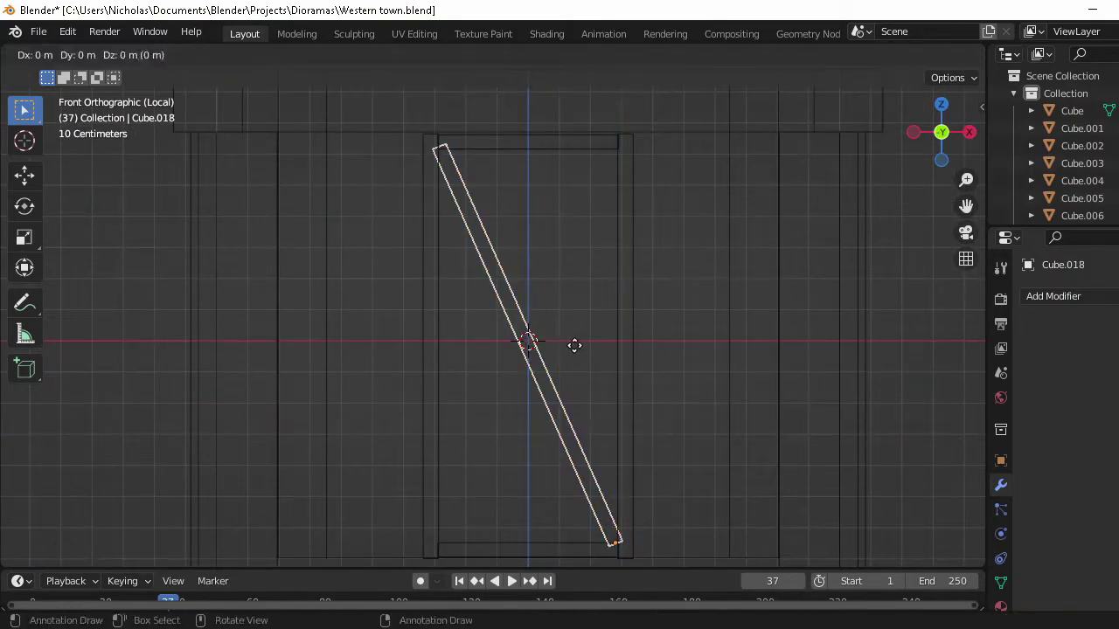
{"action": "left_click", "coordinate": [384, 340]}
{"action": "mouse_move", "coordinate": [385, 340]}
{"action": "middle_mouse_down"}
{"action": "mouse_move", "coordinate": [445, 418]}
{"action": "mouse_move", "coordinate": [518, 395]}
{"action": "middle_mouse_up"}
{"action": "left_click", "coordinate": [519, 395]}
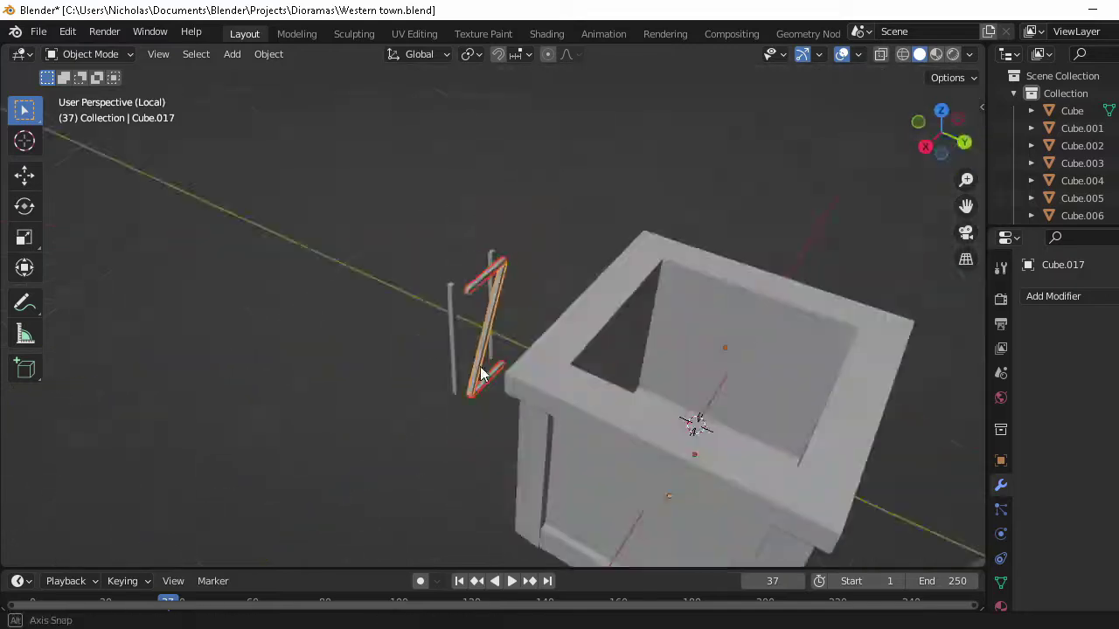
{"action": "key", "text": "KP_7"}
{"action": "key", "text": "g"}
{"action": "left_click", "coordinate": [591, 337]}
Step: Copy the frame piece 2 m along Y and move the door frame onto the crate face
{"action": "scroll", "coordinate": [528, 274], "scroll_direction": "up", "scroll_amount": 3}
{"action": "key", "text": "shift+d"}
{"action": "key", "text": "y"}
{"action": "left_click", "coordinate": [555, 427]}
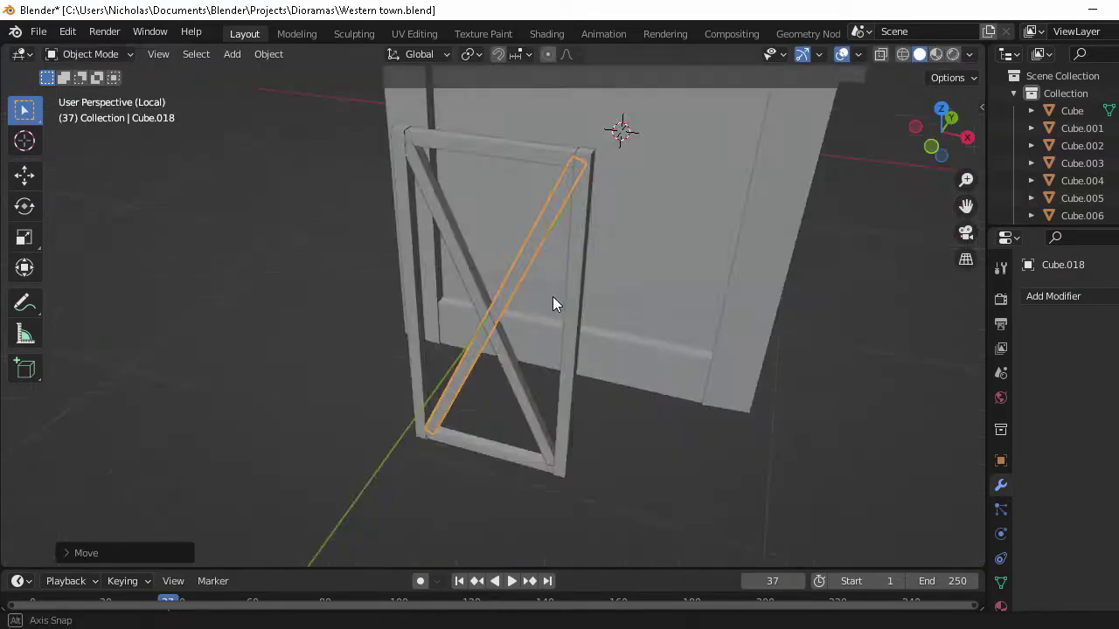
{"action": "middle_click_drag", "start_coordinate": [554, 427], "coordinate": [521, 430]}
{"action": "key", "text": "g"}
{"action": "key", "text": "y"}
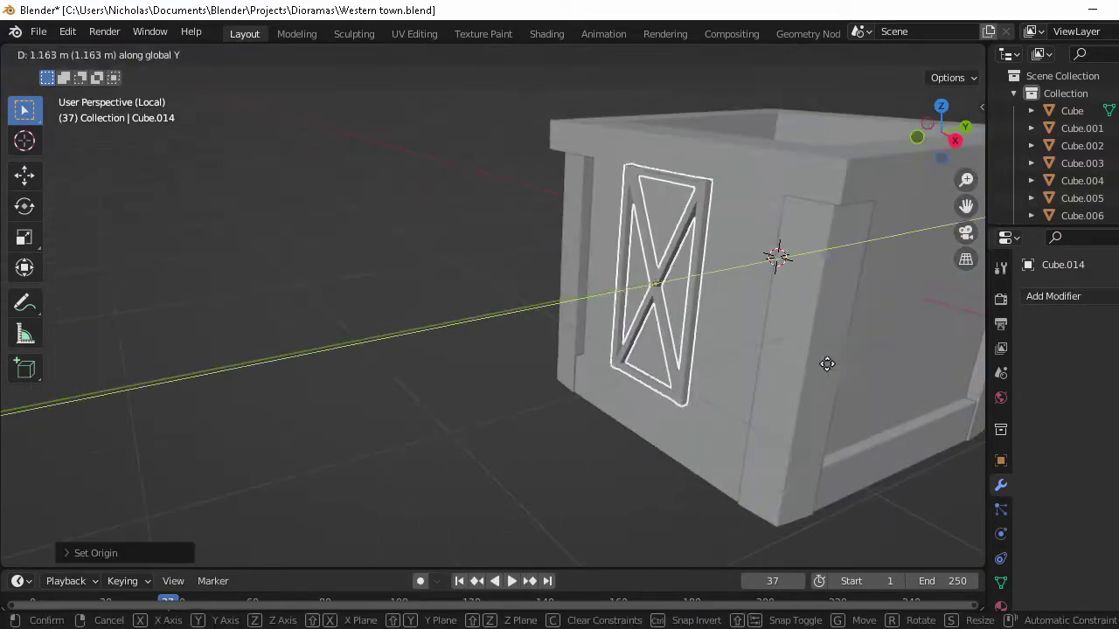
{"action": "left_click", "coordinate": [511, 367]}
Step: Scale the door frame to fit, then add and apply a Mirror modifier for the opposite door
{"action": "key", "text": "s"}
{"action": "mouse_move", "coordinate": [511, 367]}
{"action": "middle_mouse_down"}
{"action": "mouse_move", "coordinate": [607, 421]}
{"action": "mouse_move", "coordinate": [662, 483]}
{"action": "middle_mouse_up"}
{"action": "left_click", "coordinate": [607, 422]}
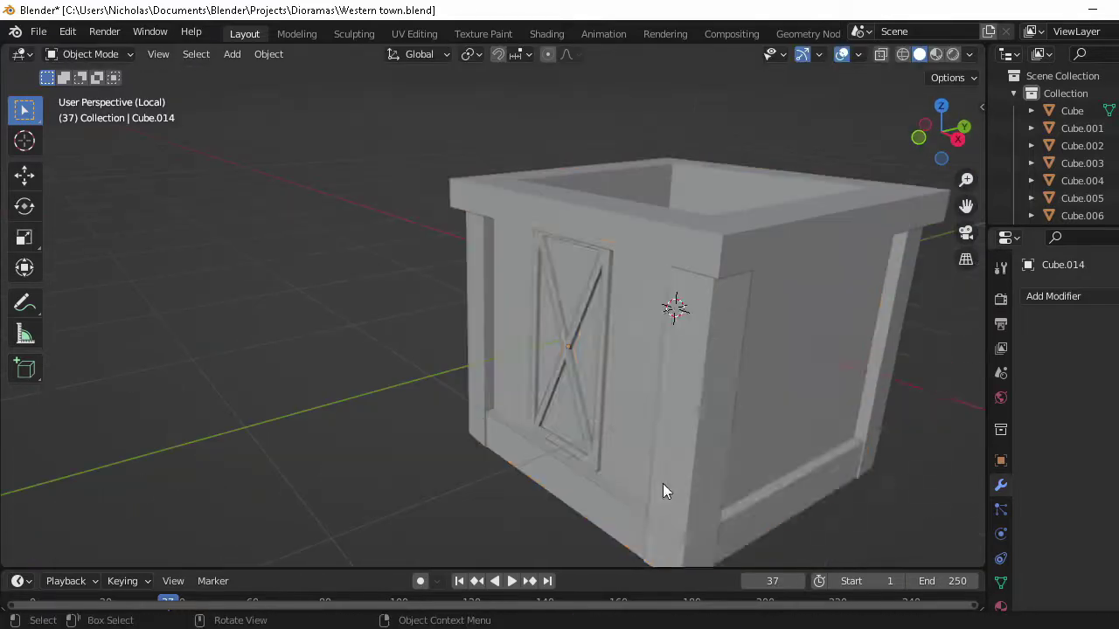
{"action": "left_click", "coordinate": [1053, 296]}
{"action": "left_click", "coordinate": [874, 516]}
{"action": "middle_click_drag", "start_coordinate": [874, 516], "coordinate": [861, 407]}
{"action": "scroll", "coordinate": [861, 408], "scroll_direction": "down", "scroll_amount": 2}
{"action": "key", "text": "ctrl+a"}
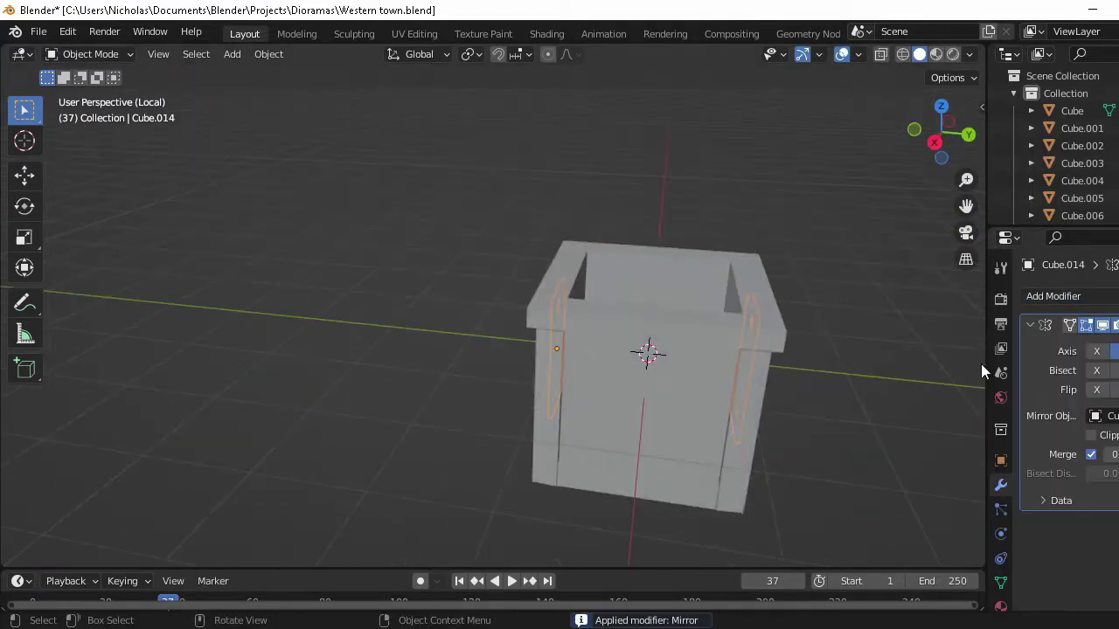
Step: Duplicate the mirrored doors and rotate the copy 90° about Z onto the other sides
{"action": "mouse_move", "coordinate": [980, 364]}
{"action": "middle_mouse_down"}
{"action": "mouse_move", "coordinate": [632, 393]}
{"action": "mouse_move", "coordinate": [646, 269]}
{"action": "middle_mouse_up"}
{"action": "key", "text": "KP_7"}
{"action": "key", "text": "shift+d"}
{"action": "key", "text": "r"}
{"action": "key", "text": "z"}
{"action": "key", "text": "9"}
{"action": "key", "text": "0"}
{"action": "key", "text": "Return"}
Step: Mirror the rotated doors onto the opposite side, apply the modifier and save
{"action": "key", "text": "KP_3"}
{"action": "middle_click_drag", "start_coordinate": [577, 362], "coordinate": [1067, 407]}
{"action": "key", "text": "ctrl+s"}
{"action": "key", "text": "ctrl+a"}
{"action": "mouse_move", "coordinate": [787, 410]}
{"action": "middle_mouse_down"}
{"action": "mouse_move", "coordinate": [565, 417]}
{"action": "mouse_move", "coordinate": [428, 349]}
{"action": "middle_mouse_up"}
{"action": "left_click", "coordinate": [429, 350]}
Step: Add a cylinder and scale it by 0.1 into a thin support pole
{"action": "key", "text": "shift+a"}
{"action": "left_click", "coordinate": [538, 367]}
{"action": "middle_click_drag", "start_coordinate": [537, 367], "coordinate": [503, 367]}
{"action": "key", "text": "s"}
{"action": "key", "text": "shift+z"}
{"action": "key", "text": "0"}
{"action": "key", "text": "."}
{"action": "key", "text": "1"}
{"action": "key", "text": "Return"}
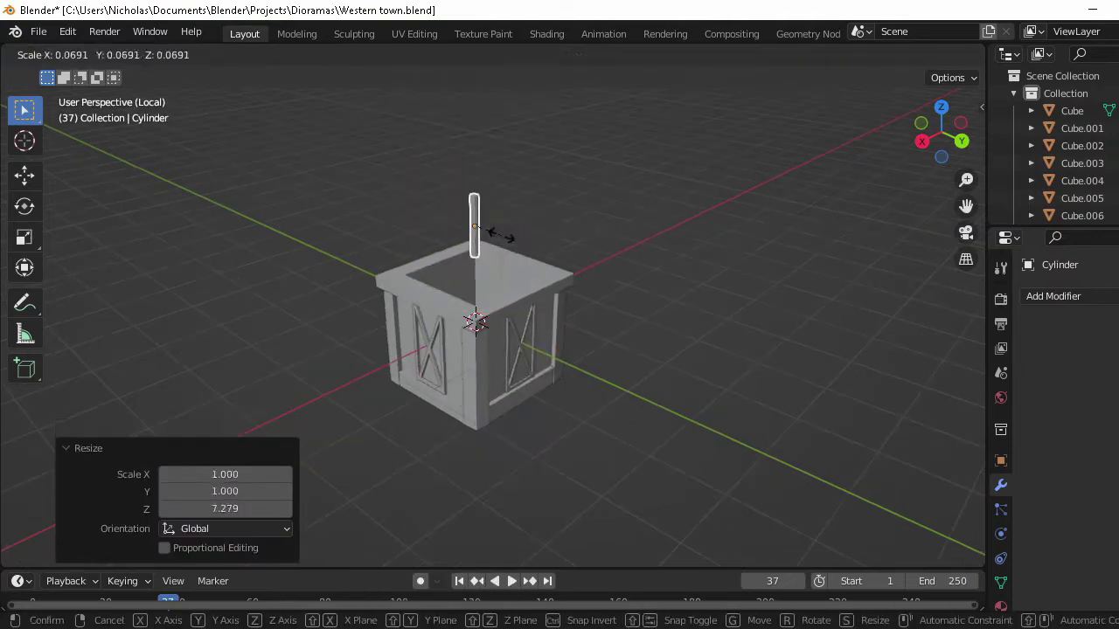
Step: Place the pole at the crate corner and tilt it inward
{"action": "key", "text": "KP_1"}
{"action": "scroll", "coordinate": [649, 260], "scroll_direction": "up", "scroll_amount": 5}
{"action": "key", "text": "g"}
{"action": "left_click", "coordinate": [646, 297]}
{"action": "key", "text": "r"}
{"action": "key", "text": "s"}
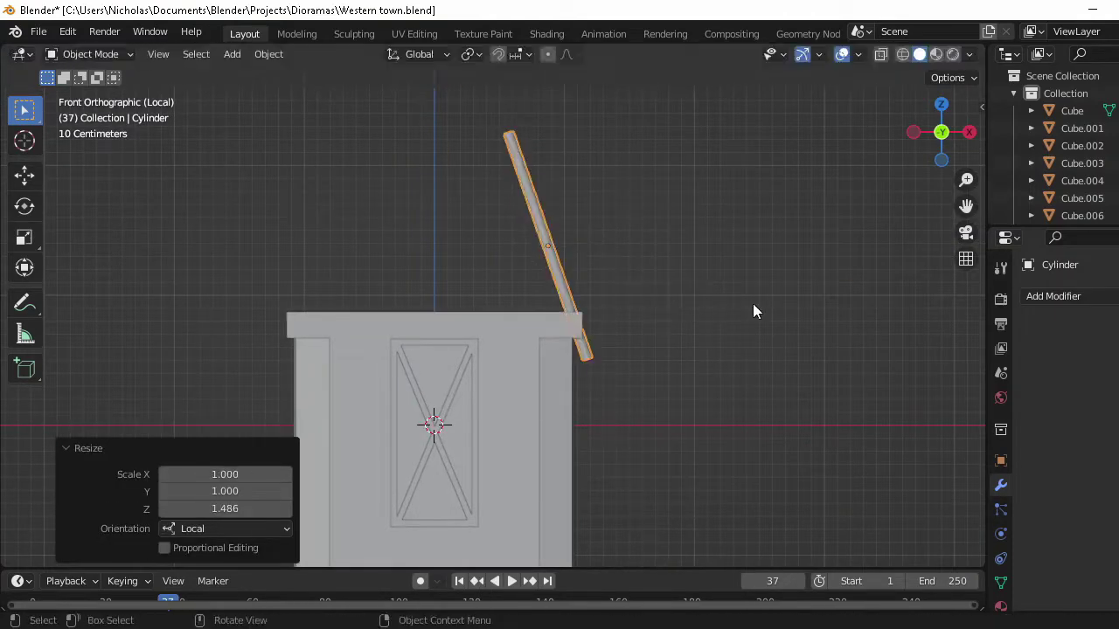
Step: Mirror the pole into four and position them leaning in a V toward the centre
{"action": "left_click", "coordinate": [1054, 296]}
{"action": "left_click", "coordinate": [844, 459]}
{"action": "key", "text": "KP_3"}
{"action": "key", "text": "g"}
{"action": "key", "text": "y"}
{"action": "left_click", "coordinate": [687, 319]}
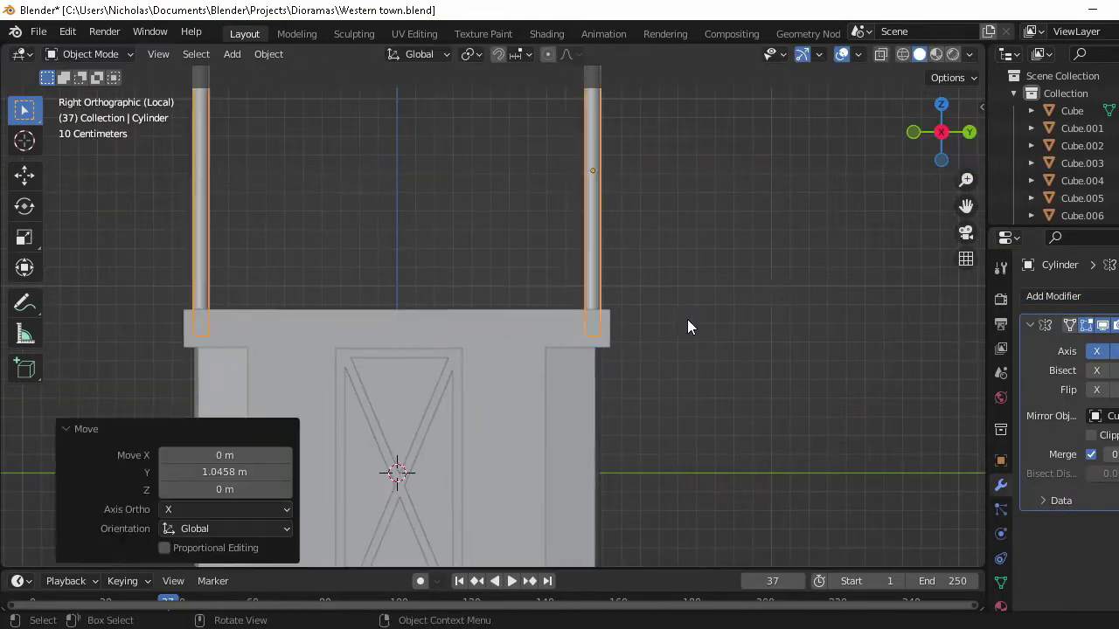
{"action": "key", "text": "r"}
{"action": "left_click", "coordinate": [768, 332]}
{"action": "key", "text": "g"}
{"action": "key", "text": "y"}
{"action": "left_click", "coordinate": [762, 297]}
{"action": "mouse_move", "coordinate": [761, 298]}
{"action": "middle_mouse_down"}
{"action": "mouse_move", "coordinate": [787, 452]}
{"action": "mouse_move", "coordinate": [469, 269]}
{"action": "middle_mouse_up"}
Step: Add a cube, raise it to the pole tops, flatten it into a plate, and save
{"action": "key", "text": "shift+a"}
{"action": "left_click", "coordinate": [539, 289]}
{"action": "key", "text": "g"}
{"action": "key", "text": "z"}
{"action": "key", "text": "KP_7"}
{"action": "key", "text": "s"}
{"action": "key", "text": "s"}
{"action": "key", "text": "x"}
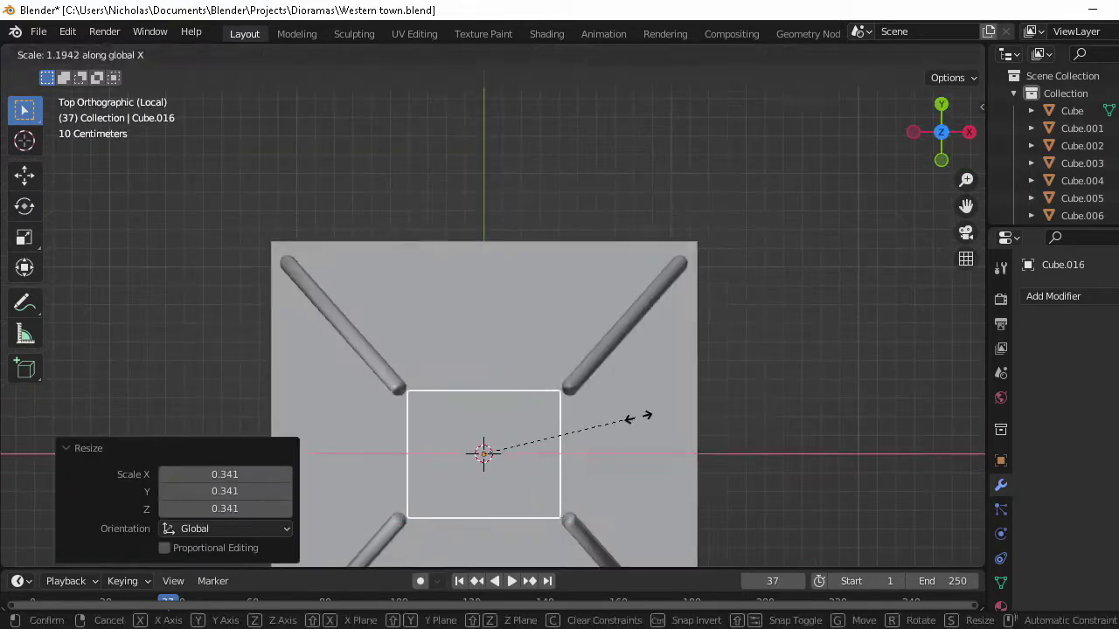
{"action": "key", "text": "s"}
{"action": "key", "text": "z"}
{"action": "left_click", "coordinate": [540, 337]}
{"action": "scroll", "coordinate": [644, 404], "scroll_direction": "down", "scroll_amount": 5}
{"action": "key", "text": "ctrl+s"}
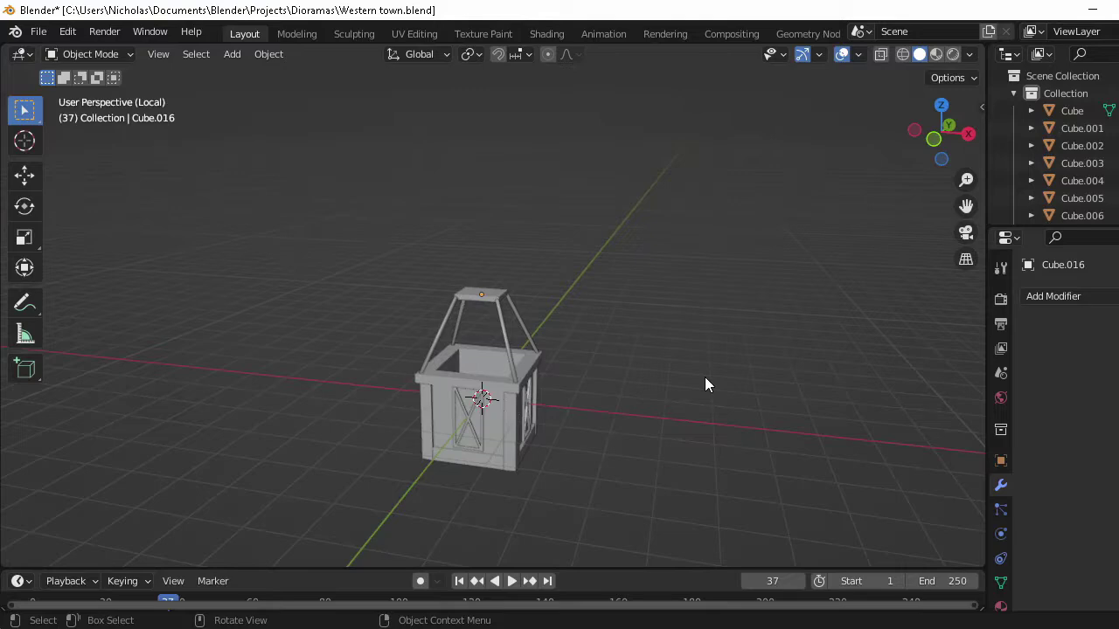
Step: Add a cube with a level-2 Subdivision Surface, enlarge it and raise it above the basket
{"action": "key", "text": "shift+a"}
{"action": "left_click", "coordinate": [725, 289]}
{"action": "key", "text": "ctrl+2"}
{"action": "key", "text": "g"}
{"action": "key", "text": "z"}
{"action": "left_click", "coordinate": [603, 184]}
{"action": "key", "text": "s"}
{"action": "key", "text": "g"}
{"action": "key", "text": "z"}
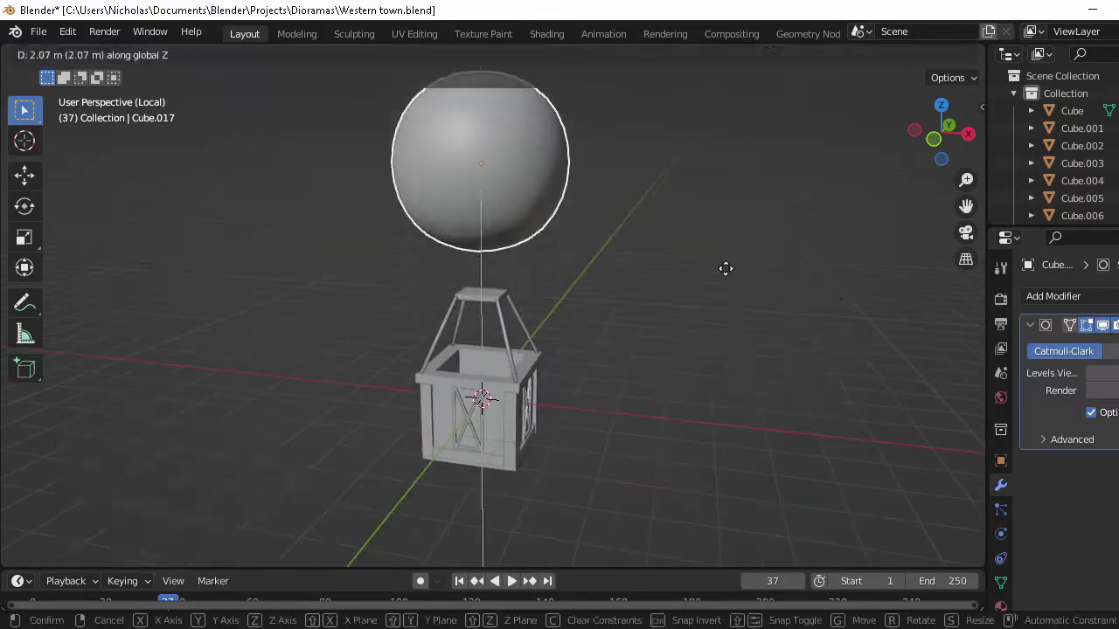
{"action": "left_click", "coordinate": [700, 278]}
{"action": "mouse_move", "coordinate": [700, 278]}
{"action": "middle_mouse_down"}
{"action": "mouse_move", "coordinate": [625, 306]}
{"action": "mouse_move", "coordinate": [601, 299]}
{"action": "middle_mouse_up"}
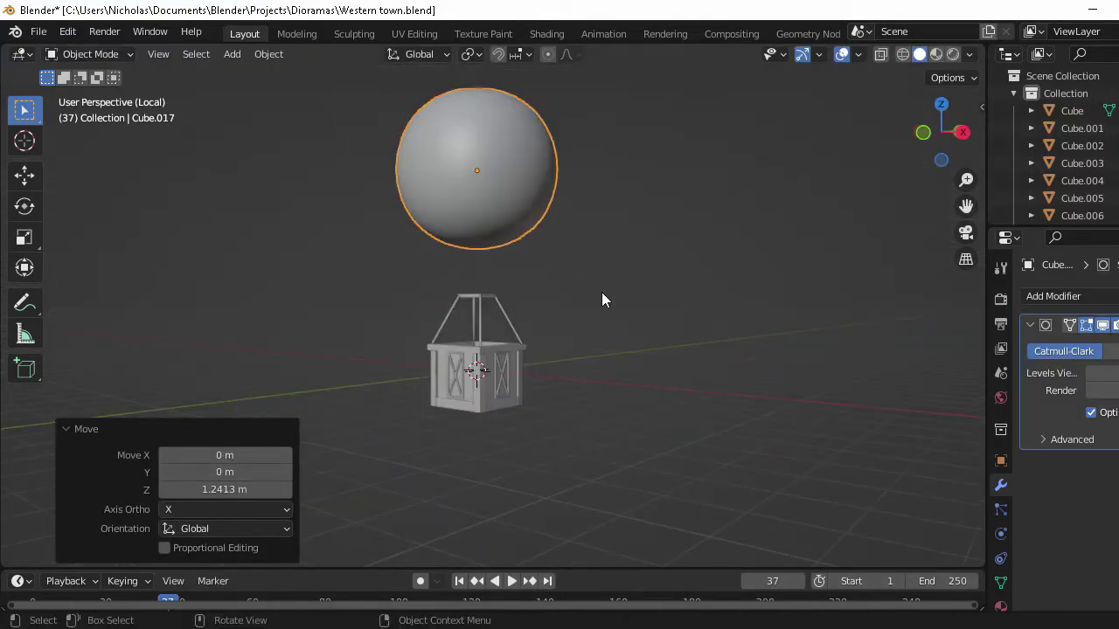
Step: Raise the balloon higher, add a loop cut and lower its bottom into an egg shape
{"action": "middle_click_drag", "start_coordinate": [604, 300], "coordinate": [571, 351]}
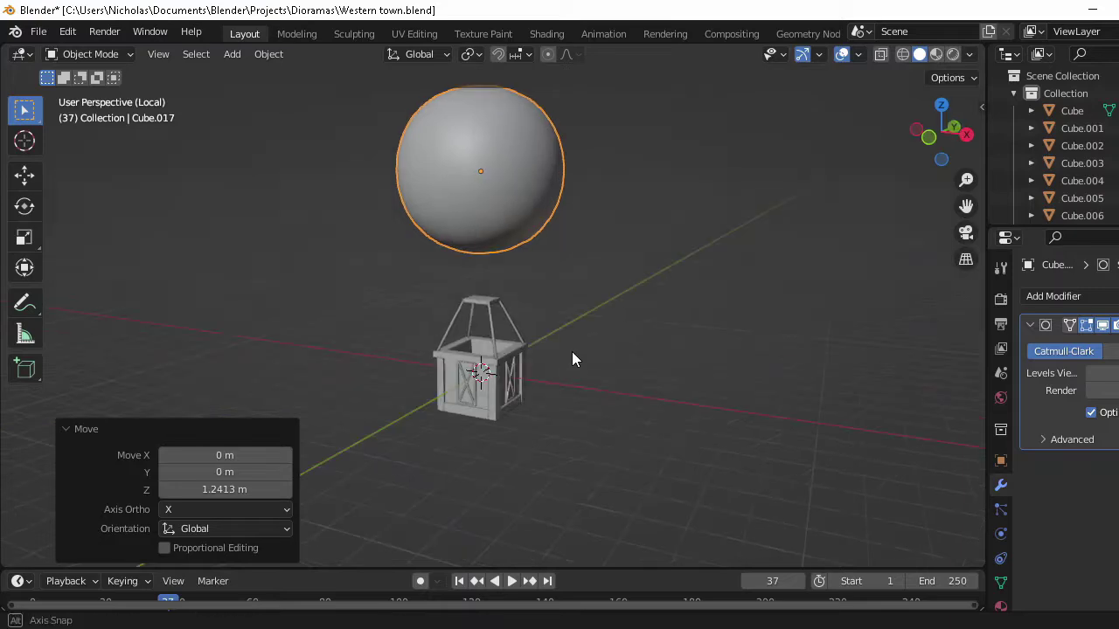
{"action": "key", "text": "g"}
{"action": "key", "text": "z"}
{"action": "left_click", "coordinate": [437, 251]}
{"action": "key", "text": "Tab"}
{"action": "key", "text": "Tab"}
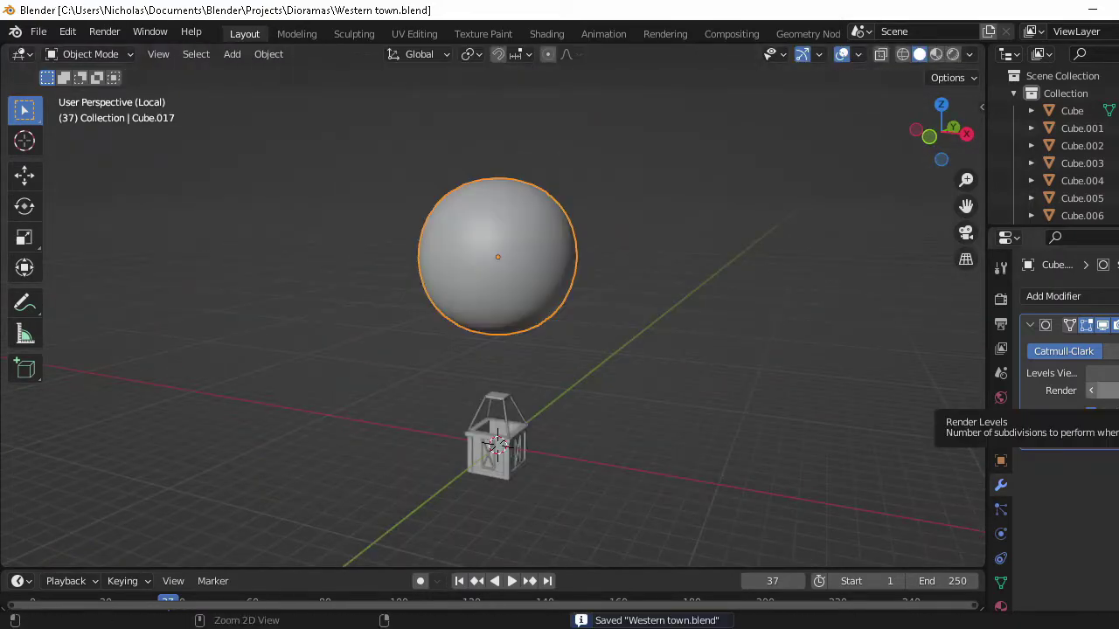
{"action": "key", "text": "Tab"}
{"action": "key", "text": "ctrl+r"}
{"action": "left_click", "coordinate": [571, 291]}
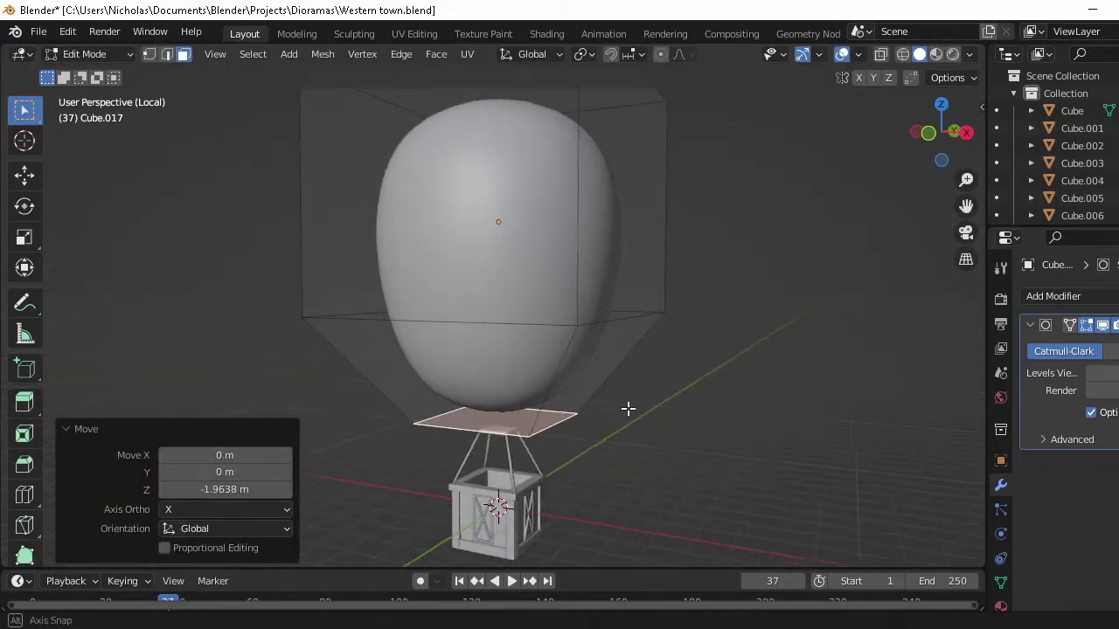
{"action": "left_click", "coordinate": [606, 455]}
{"action": "middle_click_drag", "start_coordinate": [597, 355], "coordinate": [659, 359]}
{"action": "key", "text": "z"}
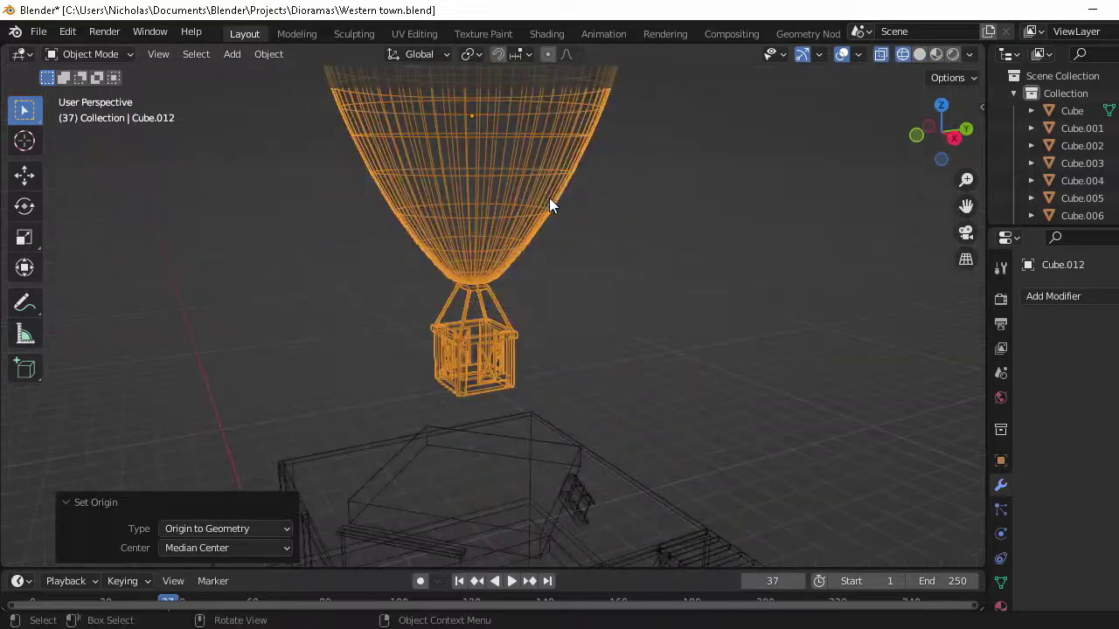
Step: Save Western town.blend with Ctrl+S
{"action": "key", "text": "ctrl+s"}
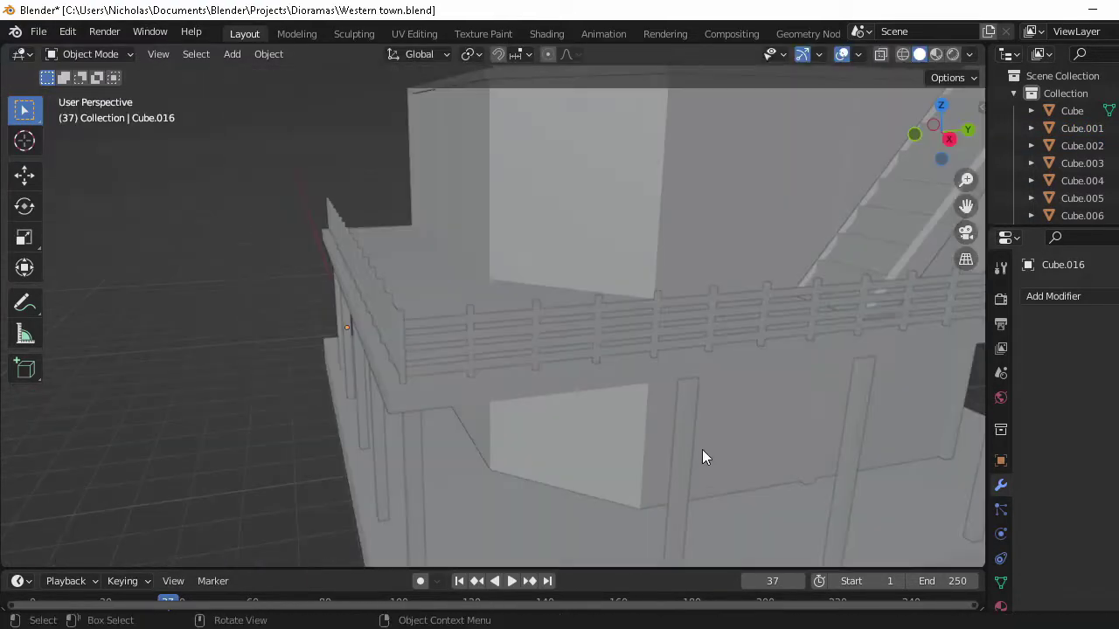
Step: Confirm the moved door piece's position and save Western town.blend
{"action": "mouse_move", "coordinate": [702, 449]}
{"action": "middle_mouse_down"}
{"action": "mouse_move", "coordinate": [596, 370]}
{"action": "mouse_move", "coordinate": [405, 437]}
{"action": "mouse_move", "coordinate": [489, 356]}
{"action": "middle_mouse_up"}
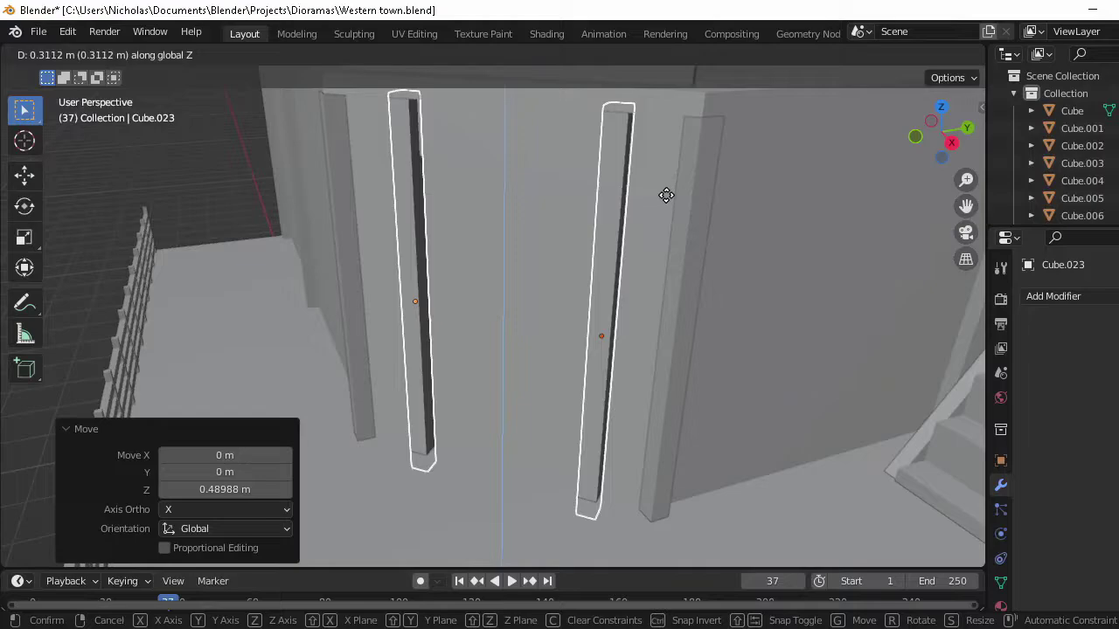
{"action": "left_click", "coordinate": [666, 195]}
{"action": "key", "text": "ctrl+s"}
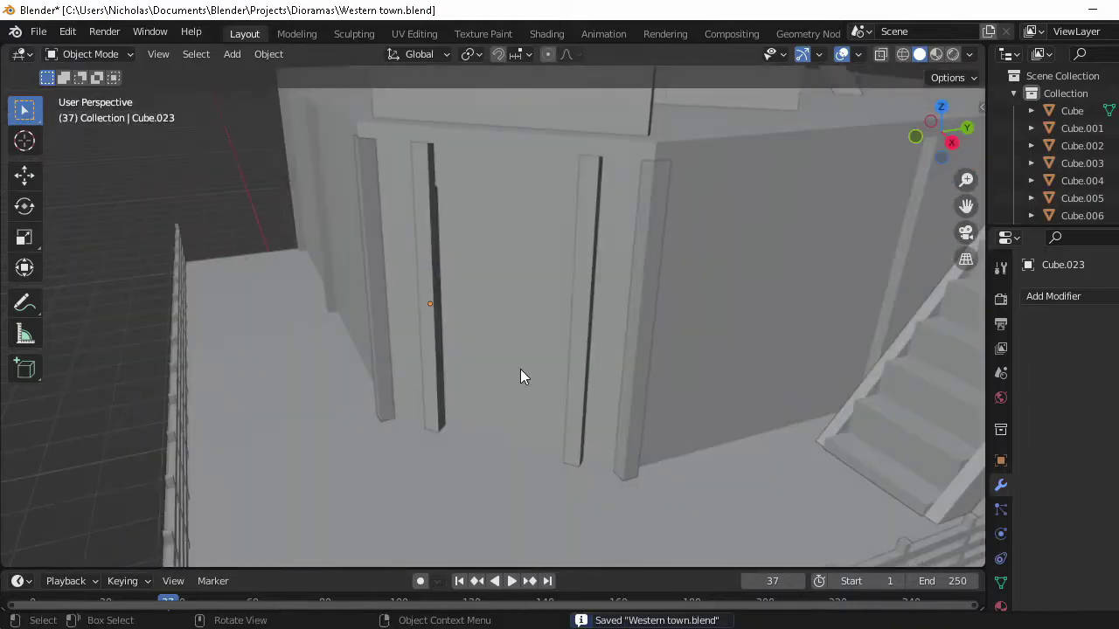
Step: Add an Ico Sphere at the door and shrink it to doorknob size
{"action": "key", "text": "shift+a"}
{"action": "left_click", "coordinate": [596, 366]}
{"action": "key", "text": "KP_7"}
{"action": "key", "text": "s"}
{"action": "scroll", "coordinate": [543, 372], "scroll_direction": "up", "scroll_amount": 5}
{"action": "key", "text": "shift+z"}
{"action": "key", "text": "s"}
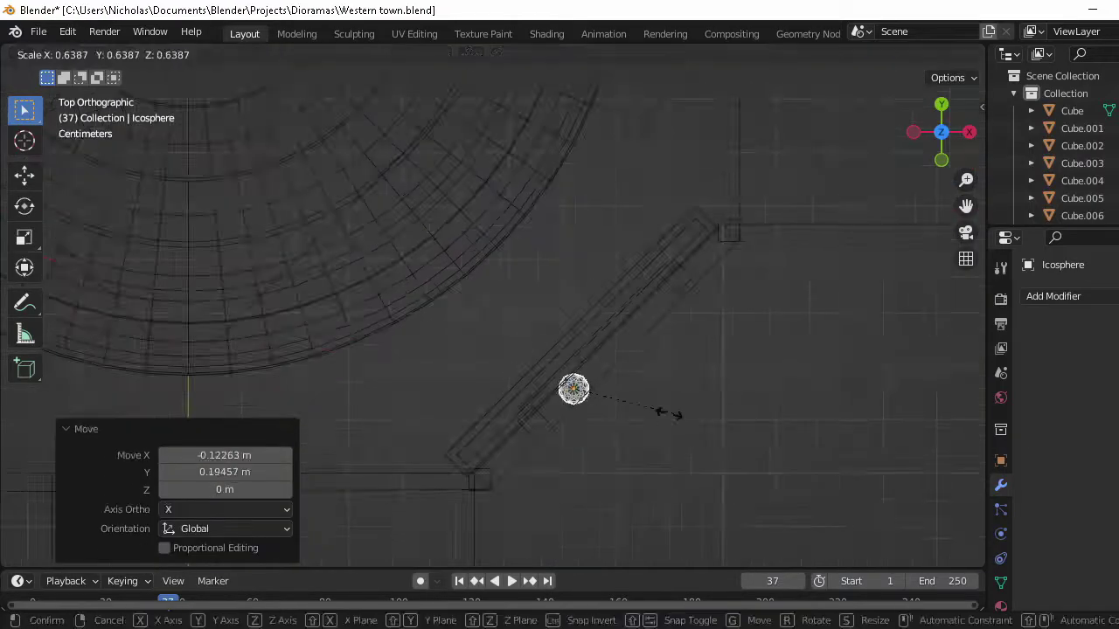
{"action": "left_click", "coordinate": [662, 404]}
Step: Place the sphere against the door and raise it to doorknob height along Z
{"action": "middle_click_drag", "start_coordinate": [661, 404], "coordinate": [560, 455]}
{"action": "key", "text": "g"}
{"action": "key", "text": "z"}
{"action": "left_click", "coordinate": [826, 481]}
Step: Adjust the shading, select the main building block and save the file again
{"action": "key", "text": "ctrl+s"}
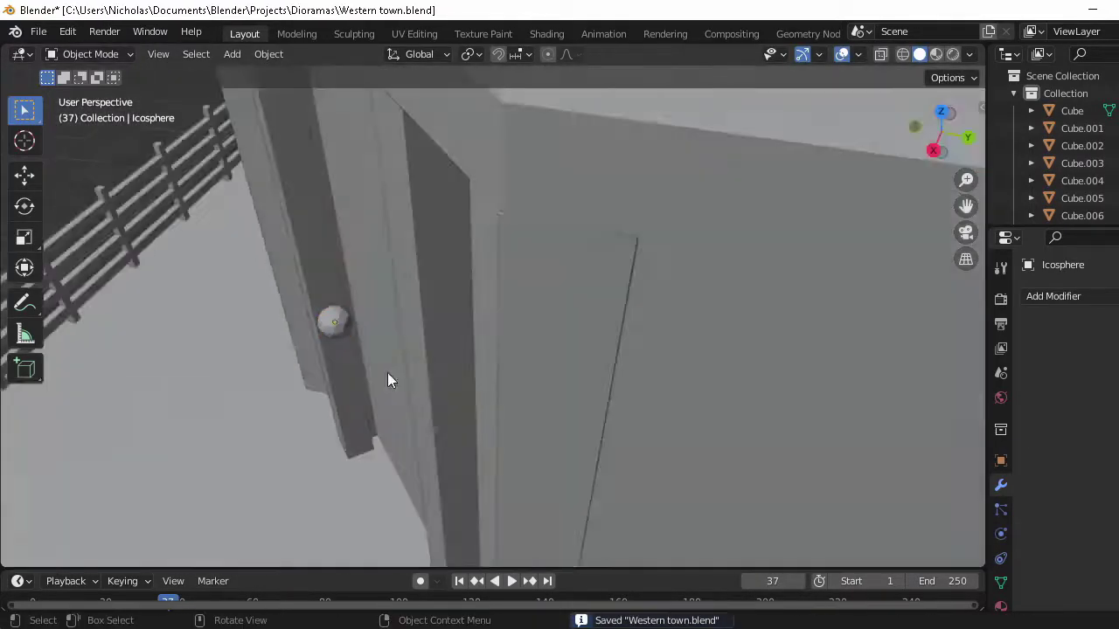
{"action": "key", "text": "KP_7"}
{"action": "key", "text": "z"}
{"action": "left_click", "coordinate": [485, 381]}
{"action": "key", "text": "z"}
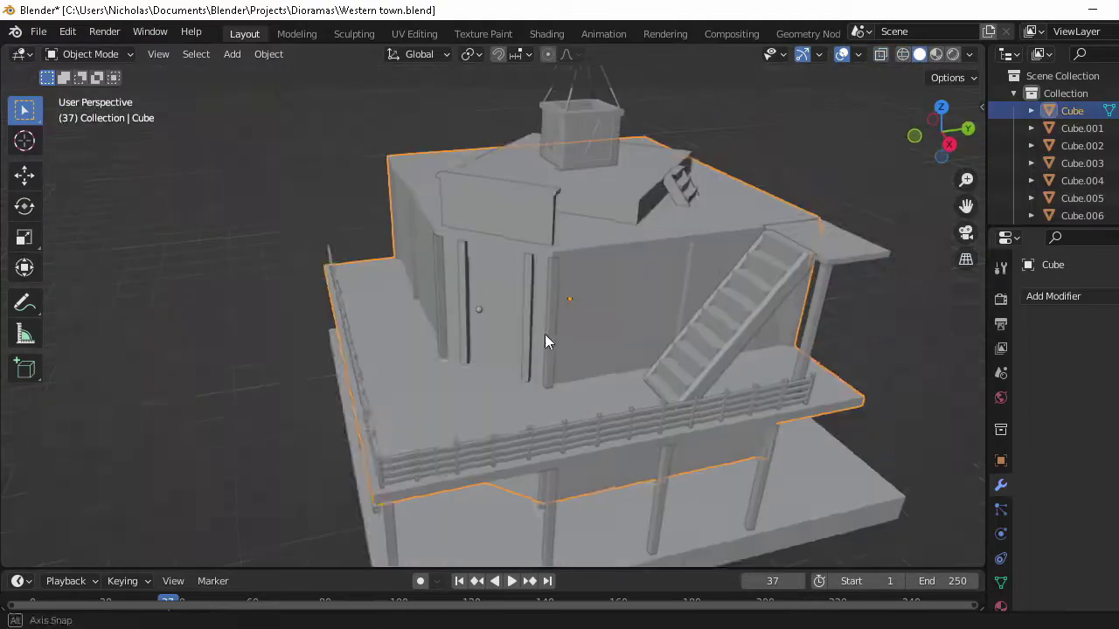
{"action": "mouse_move", "coordinate": [545, 334]}
{"action": "middle_mouse_down"}
{"action": "mouse_move", "coordinate": [298, 395]}
{"action": "mouse_move", "coordinate": [340, 244]}
{"action": "mouse_move", "coordinate": [626, 315]}
{"action": "middle_mouse_up"}
{"action": "left_click", "coordinate": [298, 395]}
{"action": "left_click", "coordinate": [340, 244]}
{"action": "key", "text": "ctrl+s"}
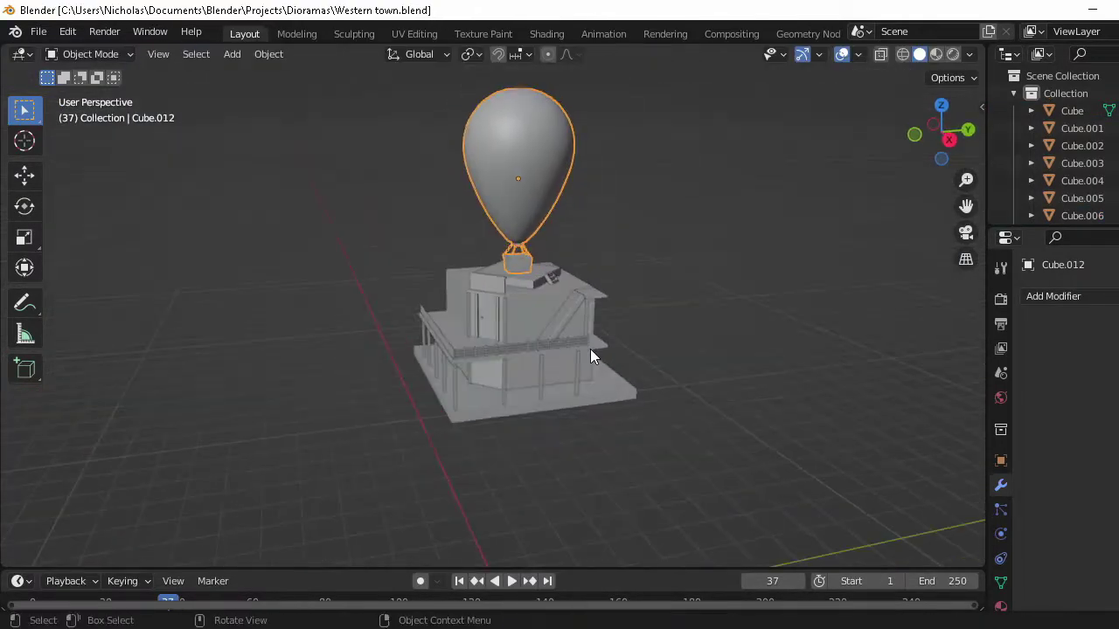
Step: Select a porch pillar and its connected railing sections on the lower storey
{"action": "scroll", "coordinate": [590, 348], "scroll_direction": "up", "scroll_amount": 5}
{"action": "middle_click_drag", "start_coordinate": [472, 436], "coordinate": [541, 374]}
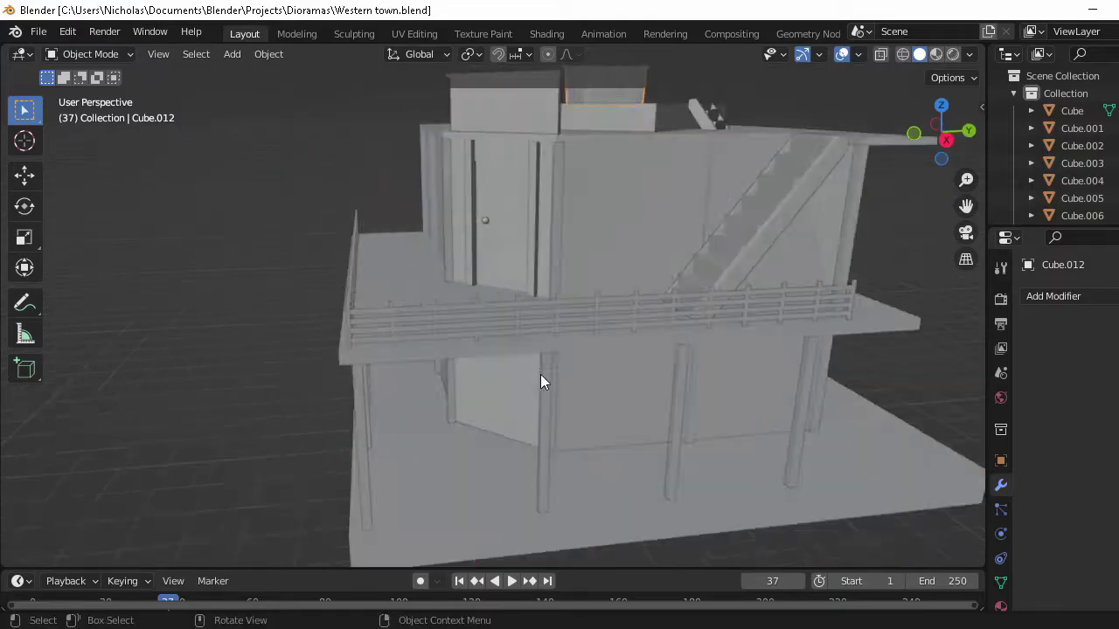
{"action": "left_click", "coordinate": [540, 376]}
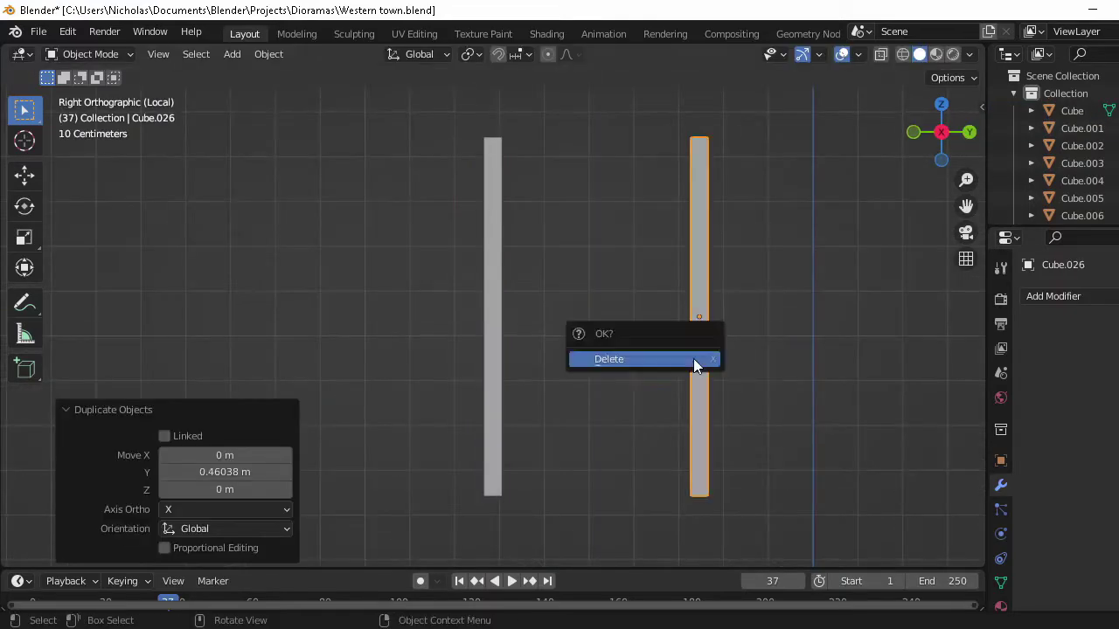
{"action": "key", "text": "l"}
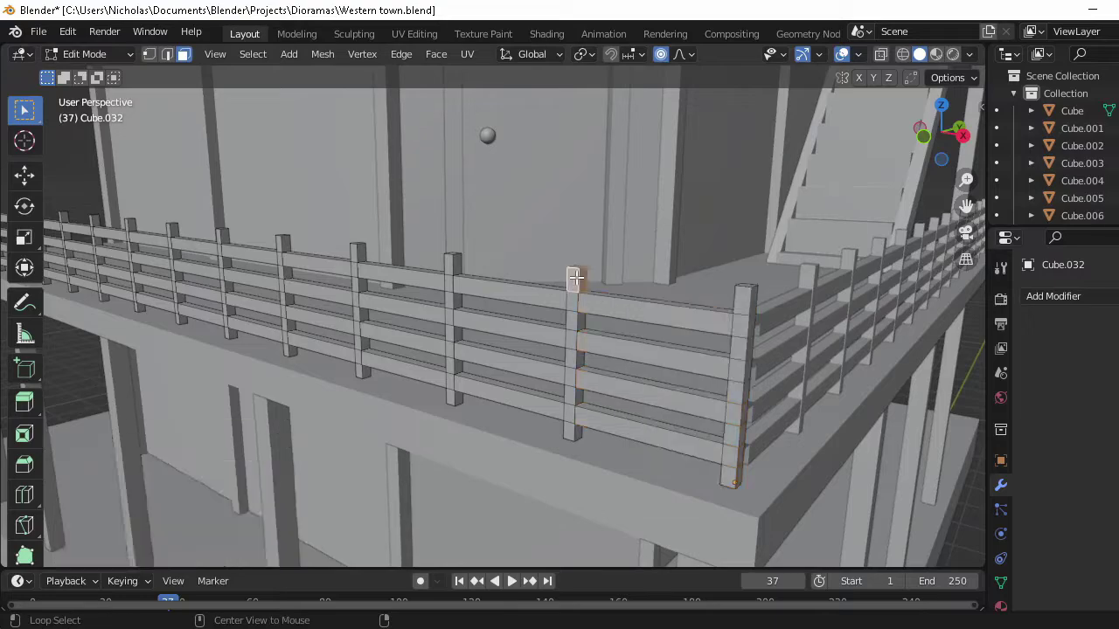
{"action": "key", "text": "l"}
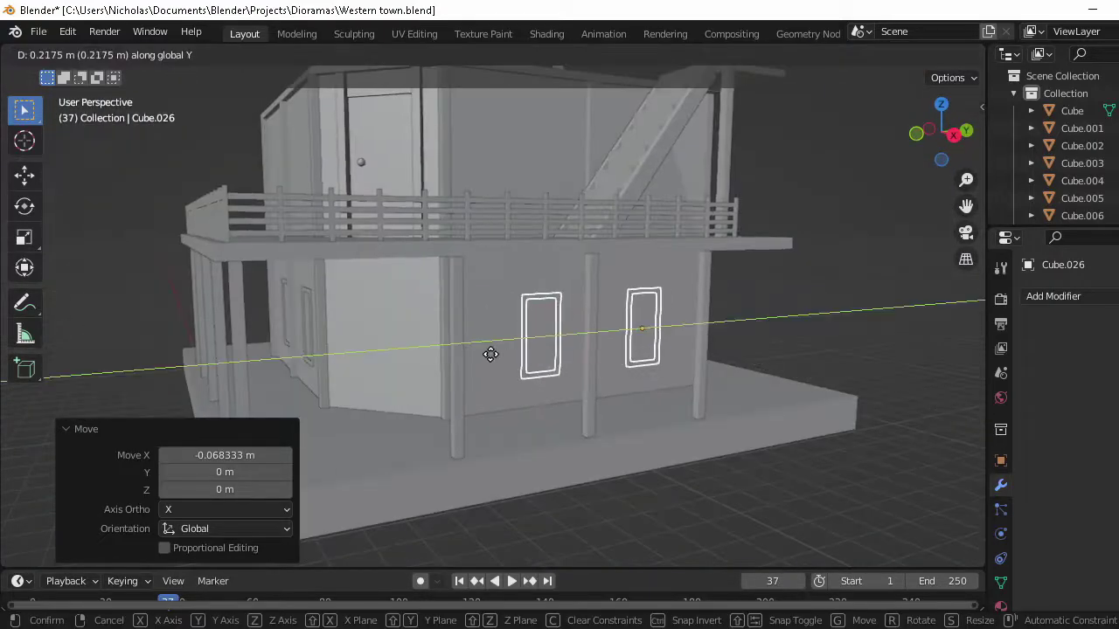
Step: Duplicate the window frame into place and cut the rooftop slab into 7 even board strips
{"action": "key", "text": "shift+d"}
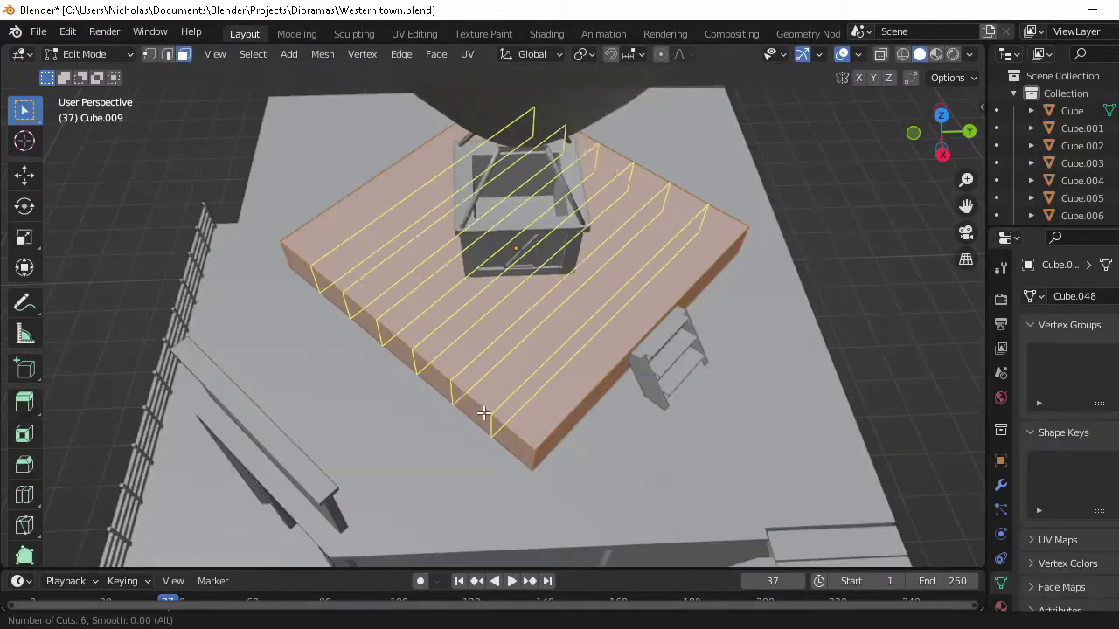
{"action": "scroll", "coordinate": [484, 412], "scroll_direction": "up", "scroll_amount": 1}
{"action": "left_click", "coordinate": [483, 412]}
{"action": "right_click", "coordinate": [524, 414]}
Step: Bevel and resize the slab's board strips, then extrude their faces
{"action": "key", "text": "Tab"}
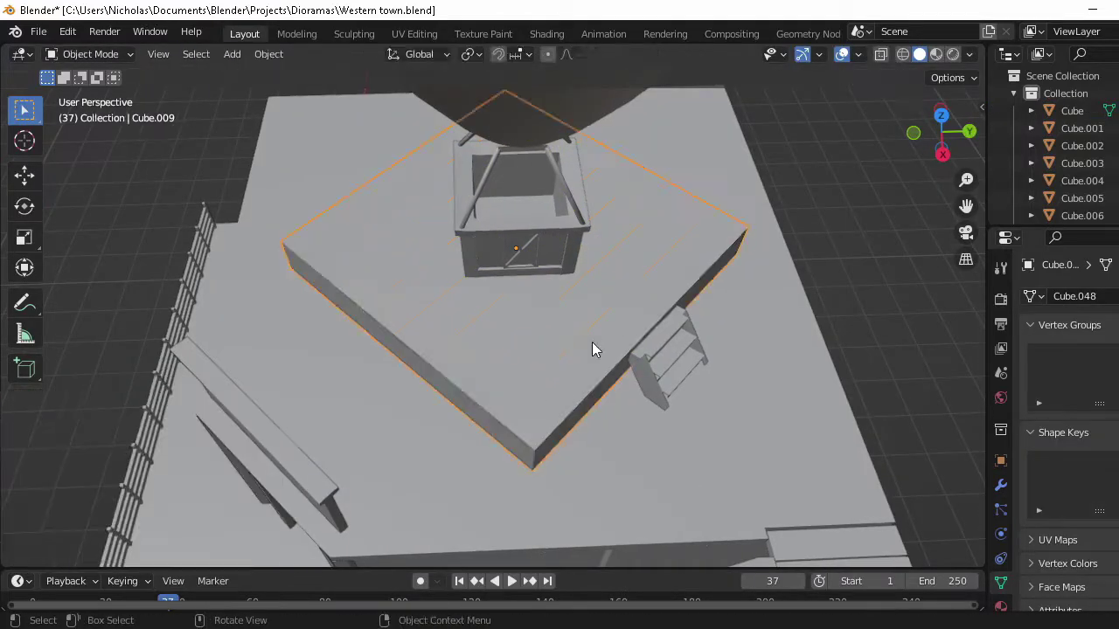
{"action": "left_click", "coordinate": [536, 388]}
{"action": "scroll", "coordinate": [536, 388], "scroll_direction": "up", "scroll_amount": 3}
{"action": "key", "text": "s"}
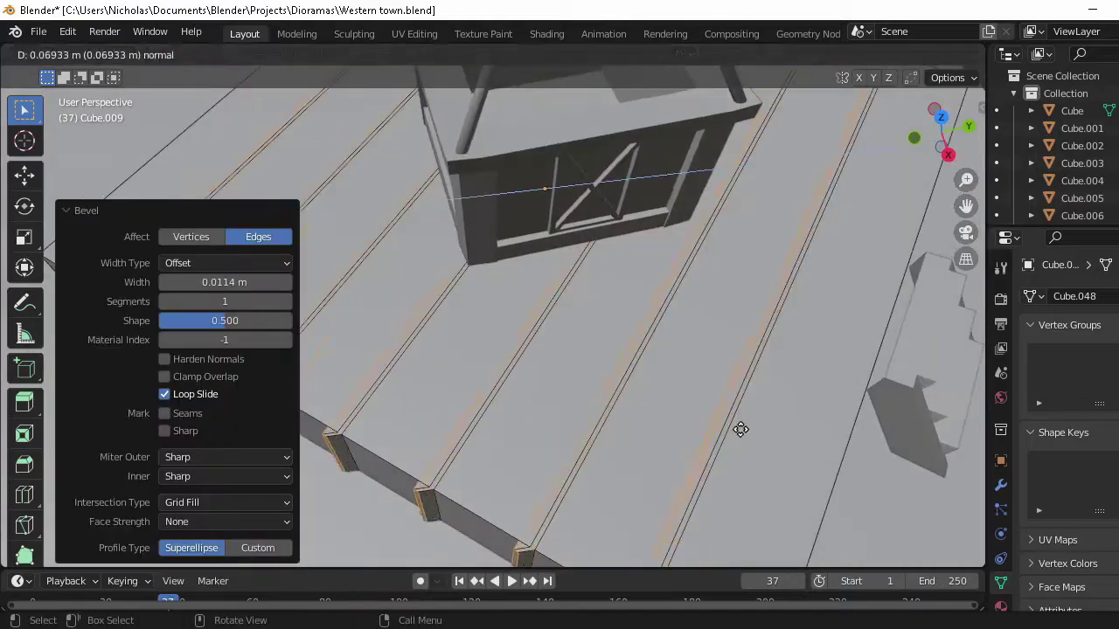
{"action": "left_click", "coordinate": [752, 418]}
{"action": "key", "text": "Tab"}
{"action": "scroll", "coordinate": [717, 405], "scroll_direction": "down", "scroll_amount": 3}
{"action": "key", "text": "Tab"}
{"action": "scroll", "coordinate": [680, 352], "scroll_direction": "up", "scroll_amount": 3}
{"action": "mouse_move", "coordinate": [680, 352]}
{"action": "middle_mouse_down"}
{"action": "mouse_move", "coordinate": [577, 368]}
{"action": "mouse_move", "coordinate": [541, 351]}
{"action": "middle_mouse_up"}
{"action": "key", "text": "e"}
{"action": "key", "text": "Tab"}
{"action": "scroll", "coordinate": [533, 387], "scroll_direction": "down", "scroll_amount": 5}
Step: Add a cube above the slab and flatten it into a thin plank
{"action": "key", "text": "shift+a"}
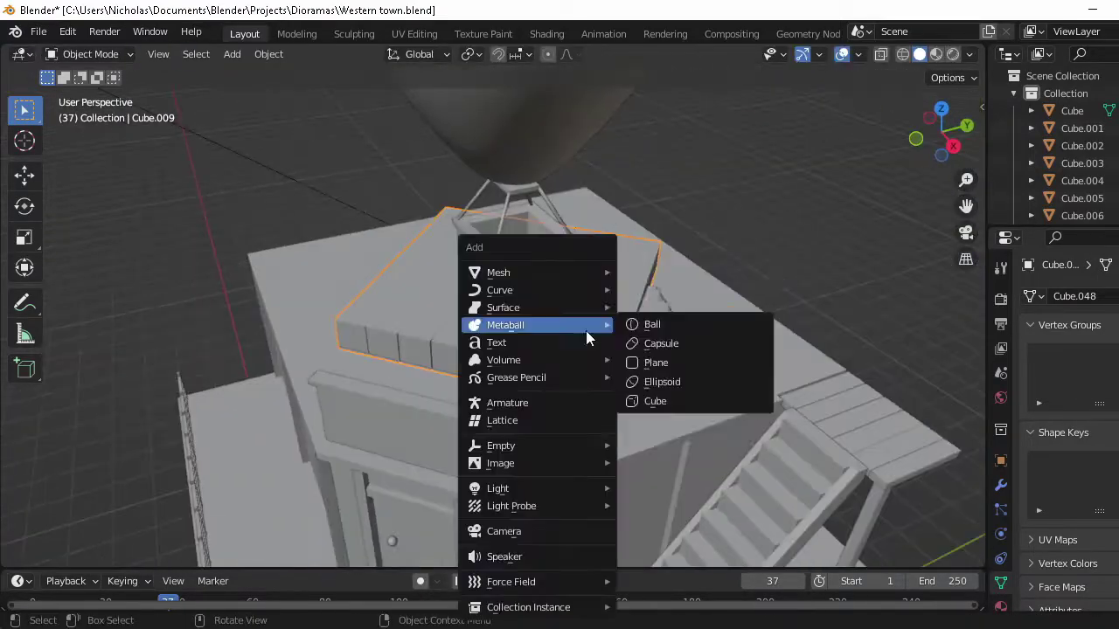
{"action": "left_click", "coordinate": [655, 469]}
{"action": "key", "text": "g"}
{"action": "key", "text": "z"}
{"action": "left_click", "coordinate": [750, 330]}
{"action": "key", "text": "s"}
{"action": "key", "text": "y"}
{"action": "left_click", "coordinate": [469, 200]}
{"action": "key", "text": "s"}
{"action": "key", "text": "z"}
{"action": "left_click", "coordinate": [580, 352]}
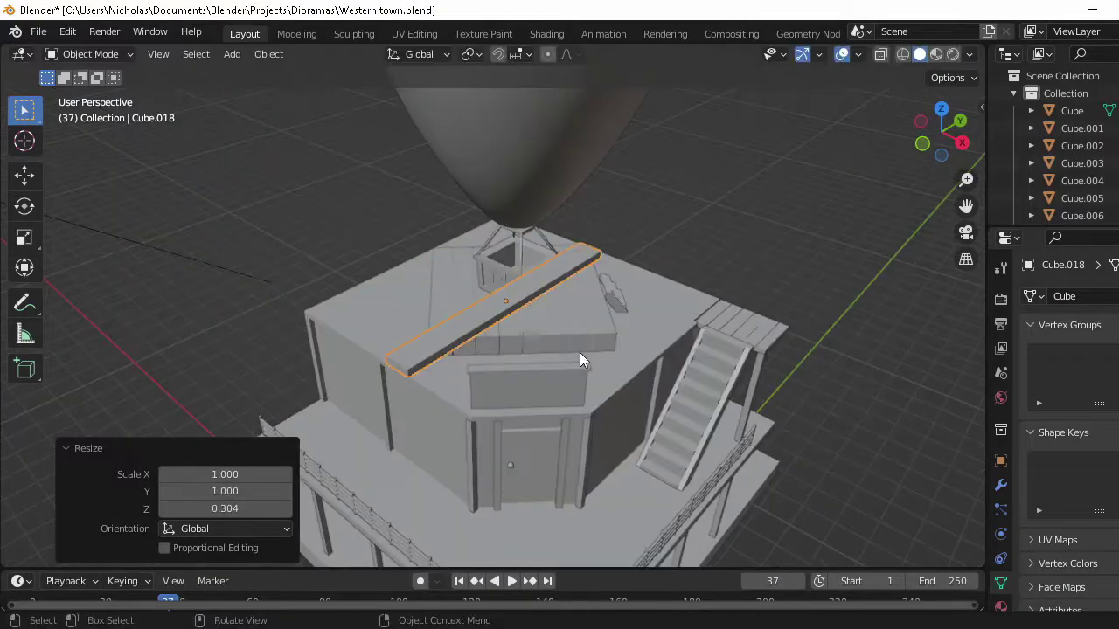
Step: Rotate the plank to match the deck and align it along the deck edge
{"action": "middle_click_drag", "start_coordinate": [580, 352], "coordinate": [579, 331]}
{"action": "key", "text": "KP_Divide"}
{"action": "key", "text": "KP_7"}
{"action": "scroll", "coordinate": [609, 360], "scroll_direction": "up", "scroll_amount": 4}
{"action": "key", "text": "r"}
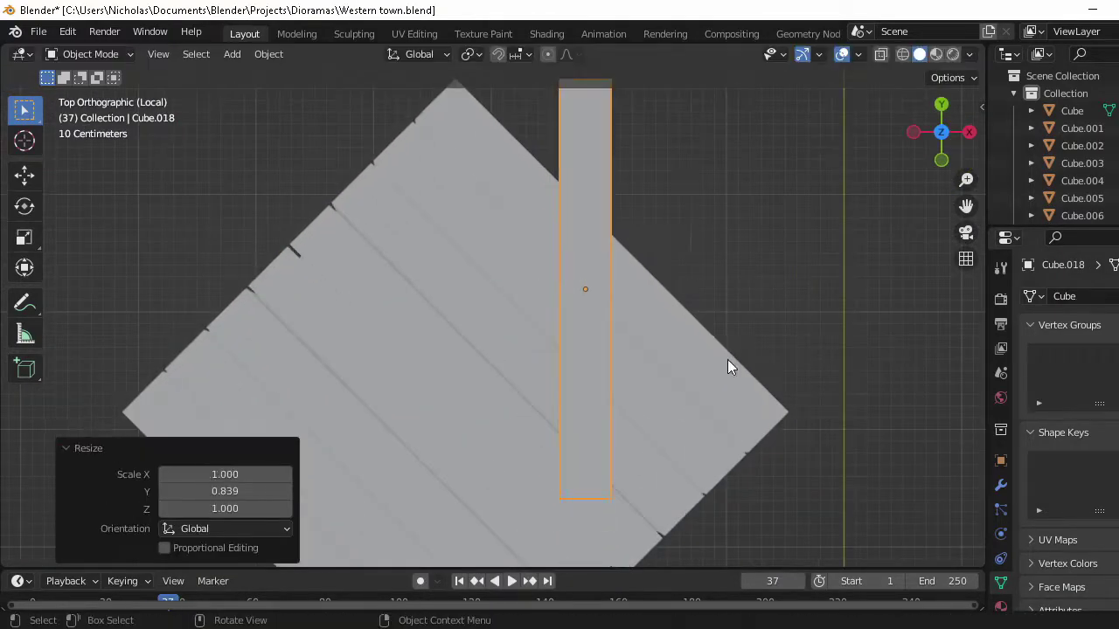
{"action": "left_click", "coordinate": [727, 360]}
{"action": "key", "text": "g"}
{"action": "left_click", "coordinate": [815, 195]}
{"action": "scroll", "coordinate": [761, 265], "scroll_direction": "up", "scroll_amount": 2}
{"action": "key", "text": "r"}
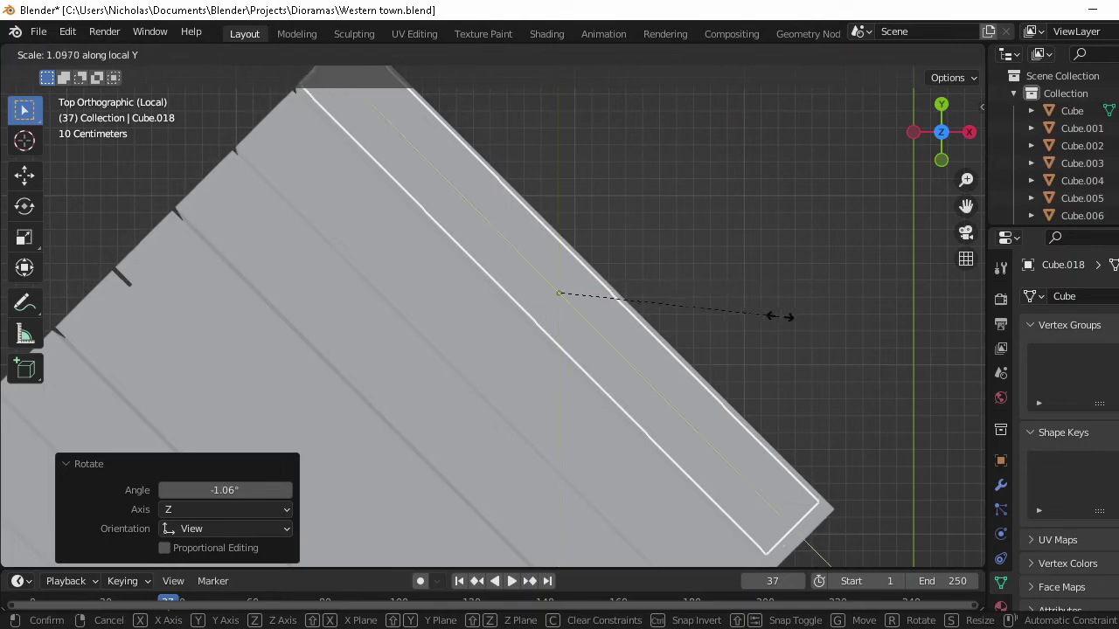
{"action": "left_click", "coordinate": [788, 324]}
Step: Duplicate the pair of planks three times to fill out the deck
{"action": "middle_click_drag", "start_coordinate": [789, 323], "coordinate": [613, 265]}
{"action": "key", "text": "KP_7"}
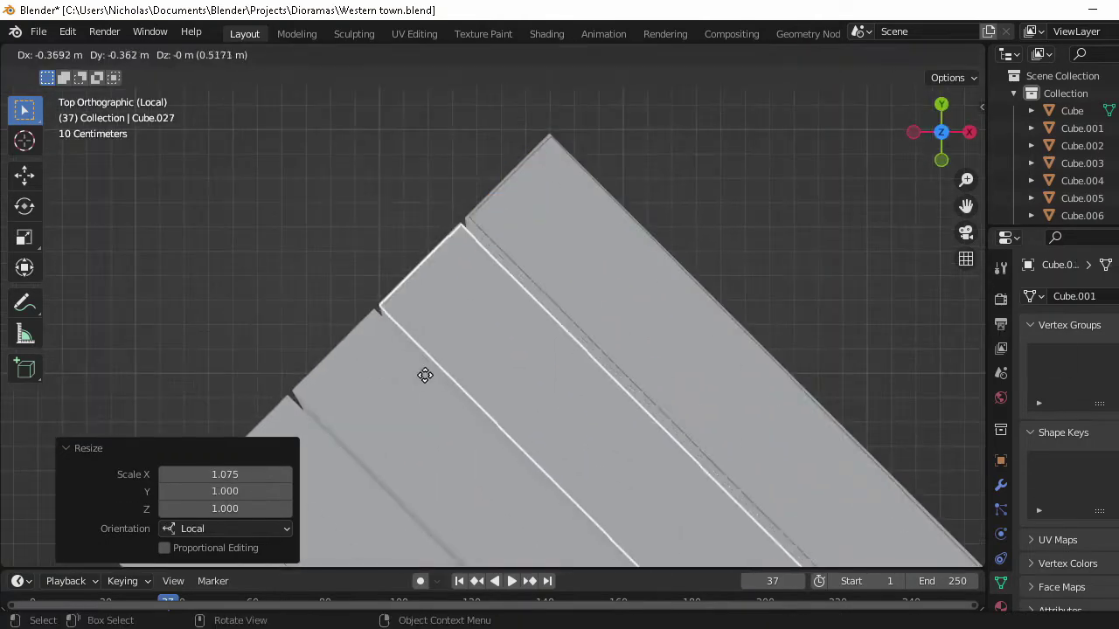
{"action": "left_click", "coordinate": [579, 261], "text": "shift"}
{"action": "key", "text": "shift+d"}
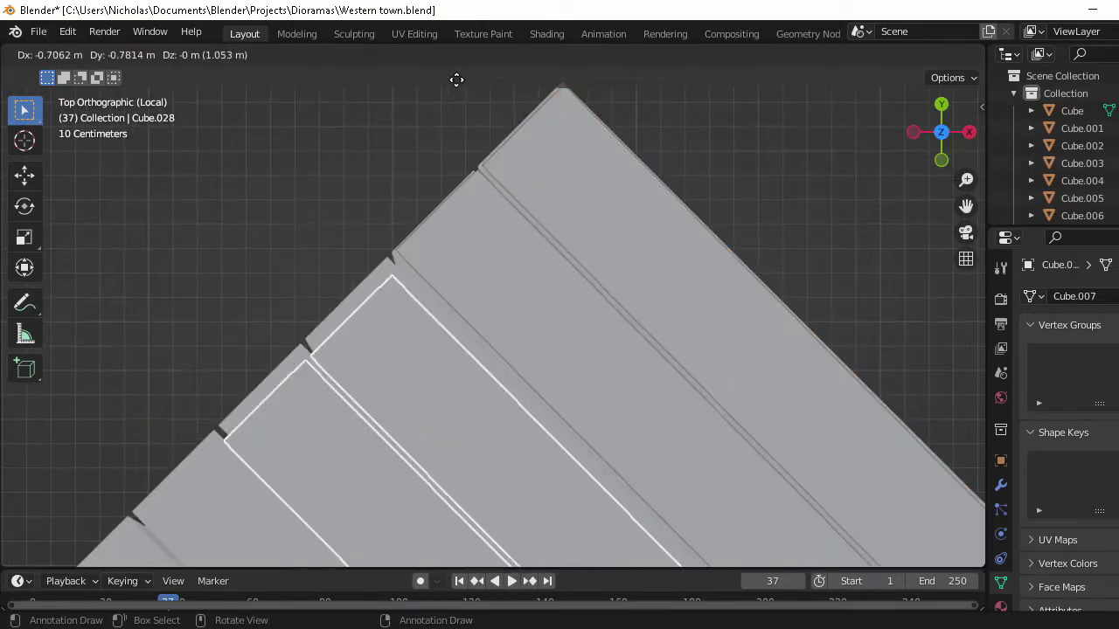
{"action": "left_click", "coordinate": [503, 215]}
{"action": "middle_click_drag", "start_coordinate": [624, 207], "coordinate": [638, 160], "text": "shift"}
{"action": "left_click", "coordinate": [682, 115]}
{"action": "key", "text": "shift+d"}
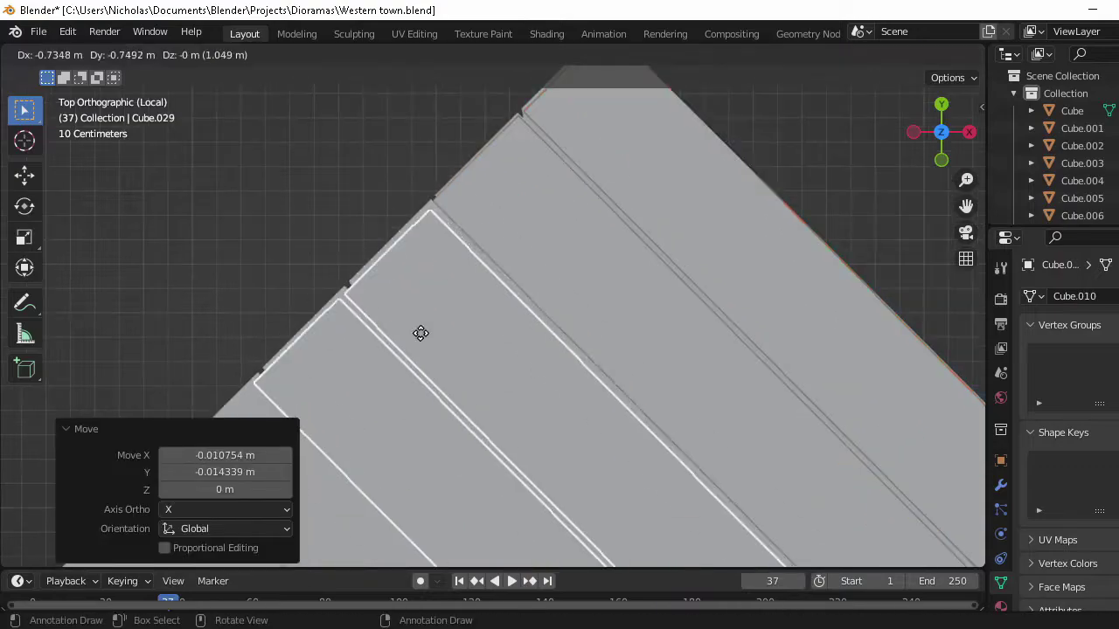
{"action": "left_click", "coordinate": [419, 332]}
{"action": "key", "text": "shift+d"}
{"action": "left_click", "coordinate": [514, 292]}
Step: Lower the finished plank deck along Z and save the file
{"action": "mouse_move", "coordinate": [587, 250]}
{"action": "middle_mouse_down"}
{"action": "mouse_move", "coordinate": [463, 227]}
{"action": "mouse_move", "coordinate": [306, 114]}
{"action": "middle_mouse_up"}
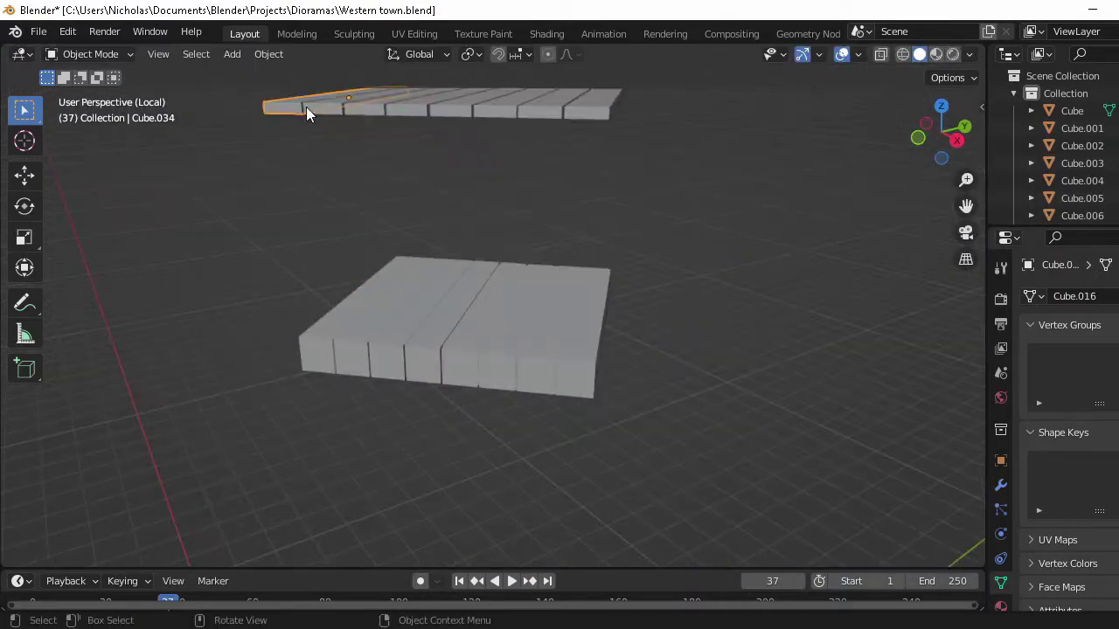
{"action": "key", "text": "KP_Divide"}
{"action": "key", "text": "KP_Decimal"}
{"action": "key", "text": "g"}
{"action": "key", "text": "z"}
{"action": "left_click", "coordinate": [574, 285]}
{"action": "key", "text": "g"}
{"action": "key", "text": "z"}
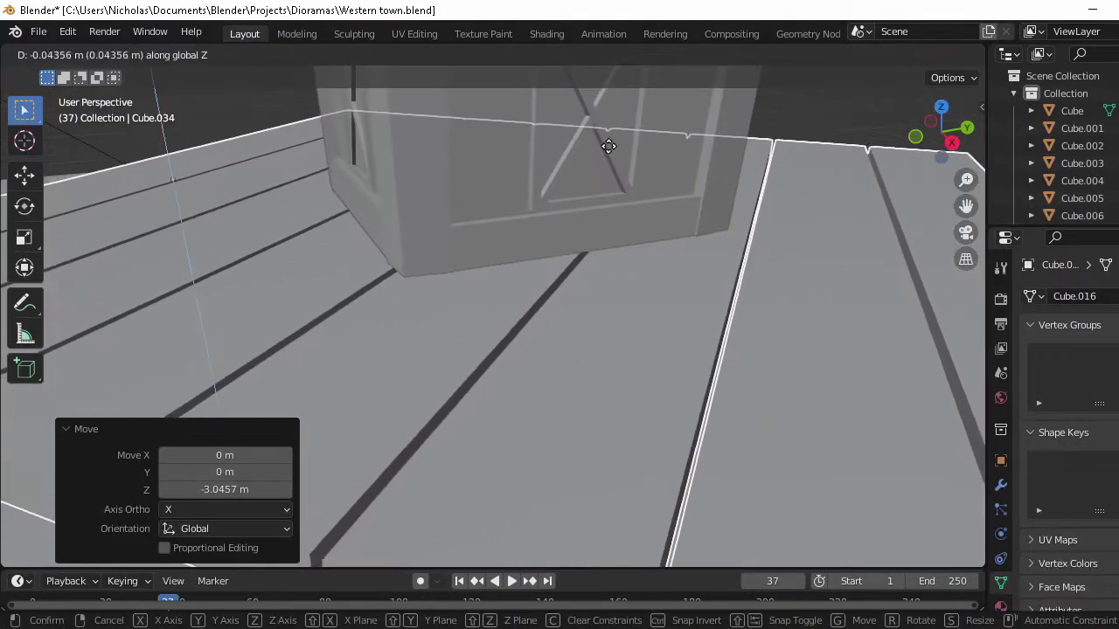
{"action": "scroll", "coordinate": [604, 266], "scroll_direction": "down", "scroll_amount": 5}
{"action": "key", "text": "ctrl+s"}
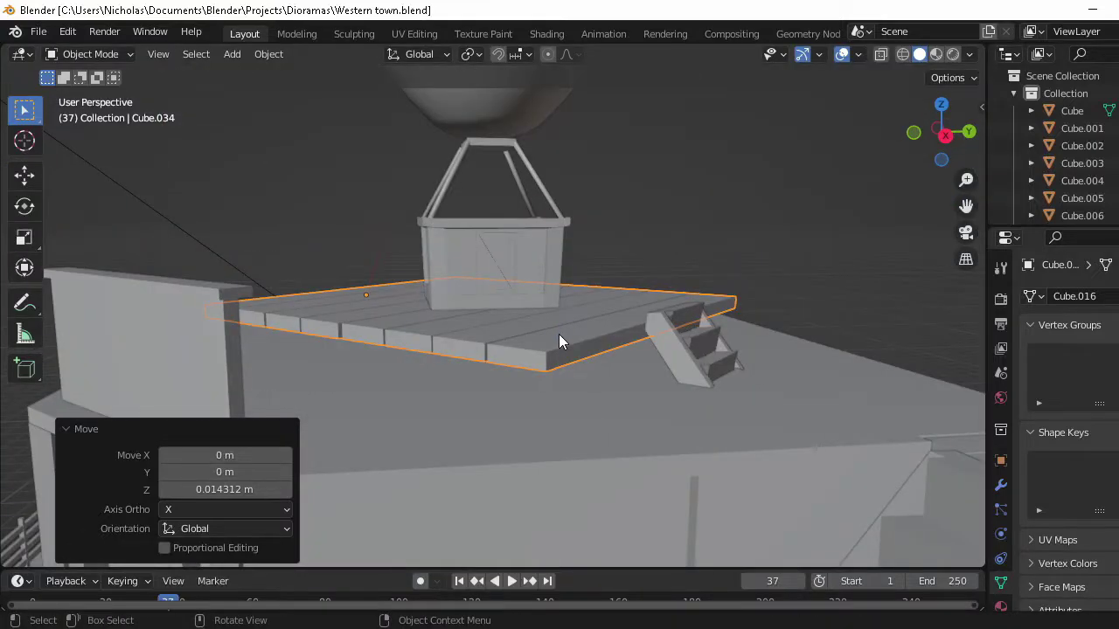
{"action": "middle_click_drag", "start_coordinate": [559, 341], "coordinate": [646, 411]}
Step: Add a cube centered under the balloon basket and turn it 45 degrees
{"action": "key", "text": "shift+a"}
{"action": "left_click", "coordinate": [612, 288]}
{"action": "key", "text": "KP_7"}
{"action": "key", "text": "z"}
{"action": "left_click", "coordinate": [564, 370]}
{"action": "key", "text": "g"}
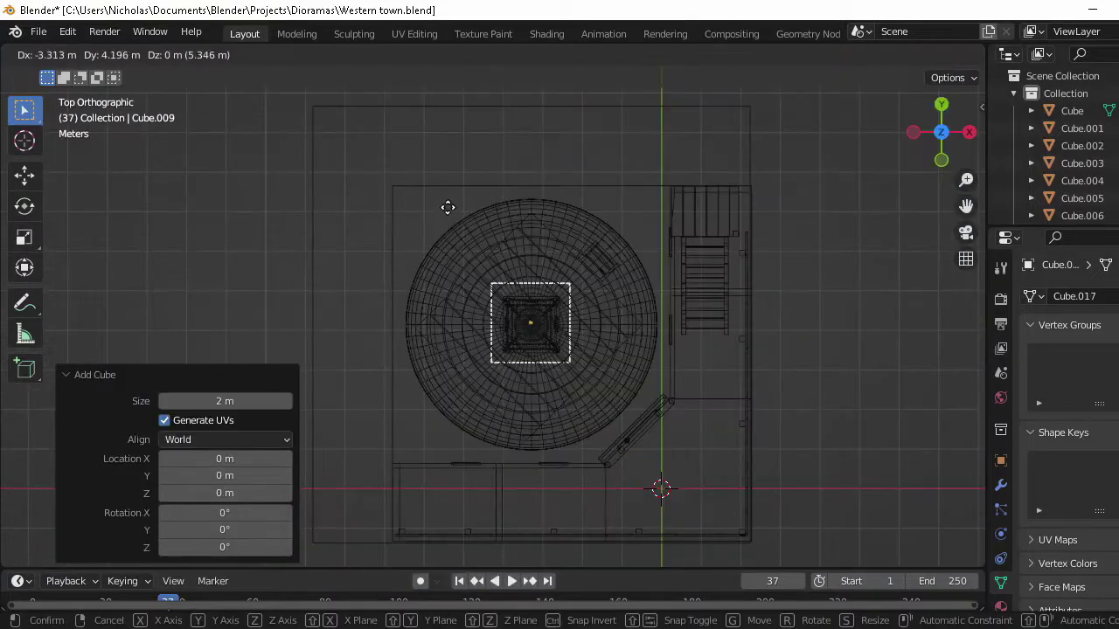
{"action": "left_click", "coordinate": [448, 207]}
{"action": "scroll", "coordinate": [684, 477], "scroll_direction": "up", "scroll_amount": 3}
{"action": "key", "text": "Return"}
{"action": "middle_click_drag", "start_coordinate": [684, 475], "coordinate": [612, 367]}
Step: Flatten the cube into a thin slab along Z
{"action": "key", "text": "shift+z"}
{"action": "key", "text": "s"}
{"action": "key", "text": "z"}
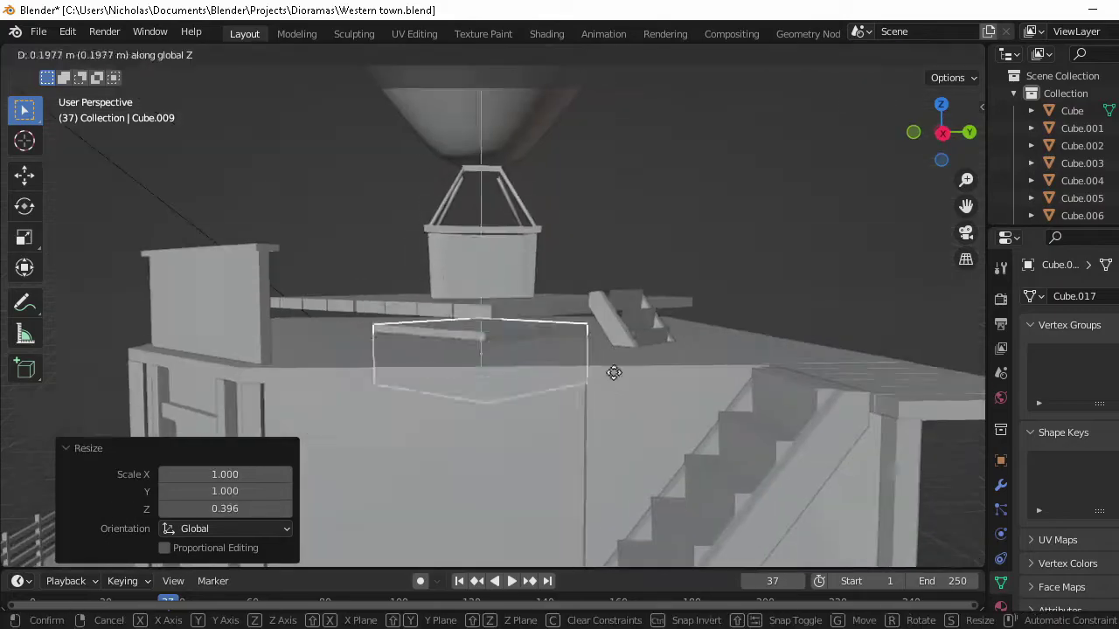
{"action": "left_click", "coordinate": [603, 262]}
{"action": "mouse_move", "coordinate": [603, 262]}
{"action": "middle_mouse_down"}
{"action": "mouse_move", "coordinate": [662, 382]}
{"action": "mouse_move", "coordinate": [478, 339]}
{"action": "middle_mouse_up"}
{"action": "key", "text": "KP_7"}
{"action": "key", "text": "shift+z"}
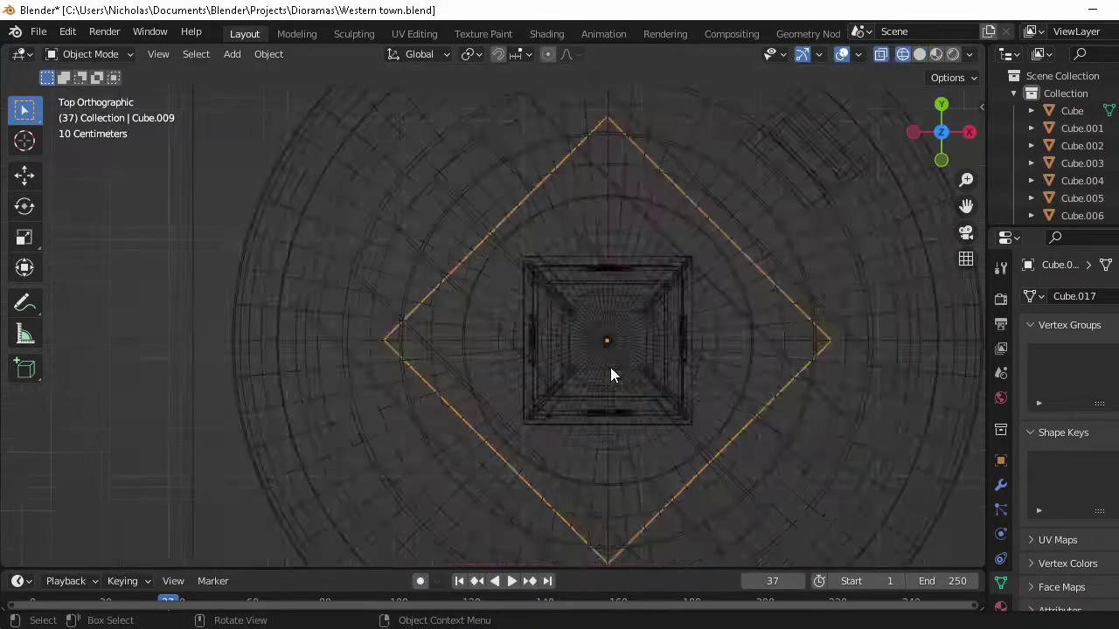
Step: Duplicate the slab, enlarge the copy and set the frame block's height and thickness
{"action": "key", "text": "shift+d"}
{"action": "key", "text": "Escape"}
{"action": "key", "text": "s"}
{"action": "key", "text": "KP_7"}
{"action": "left_click", "coordinate": [665, 362]}
{"action": "key", "text": "g"}
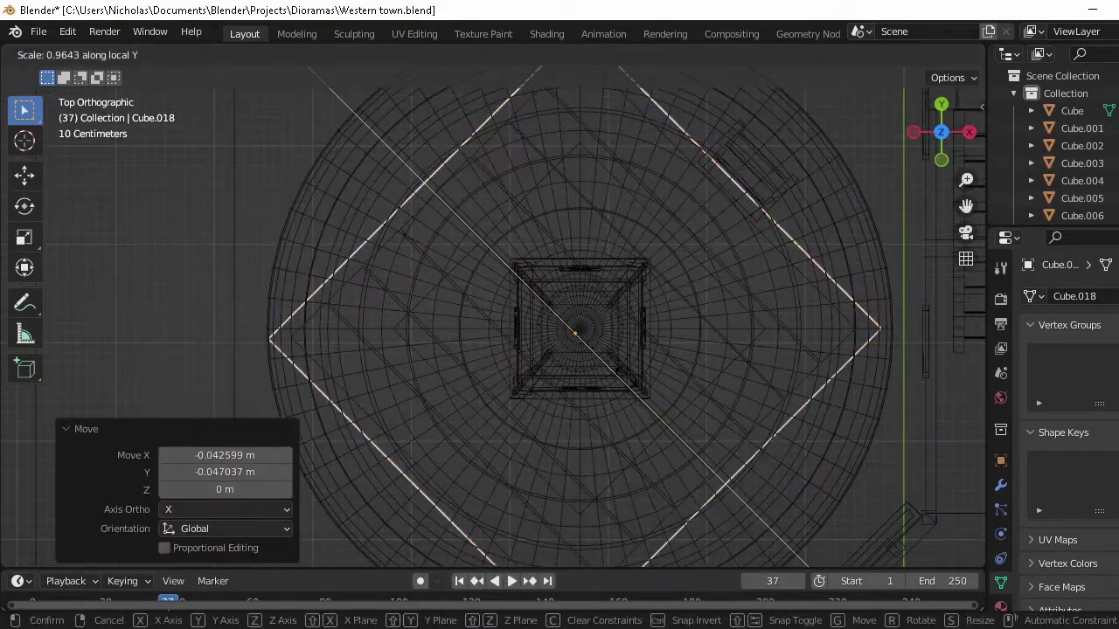
{"action": "key", "text": "Return"}
{"action": "key", "text": "shift+z"}
{"action": "middle_click_drag", "start_coordinate": [664, 367], "coordinate": [737, 375]}
{"action": "key", "text": "Tab"}
{"action": "key", "text": "i"}
{"action": "left_click", "coordinate": [731, 363]}
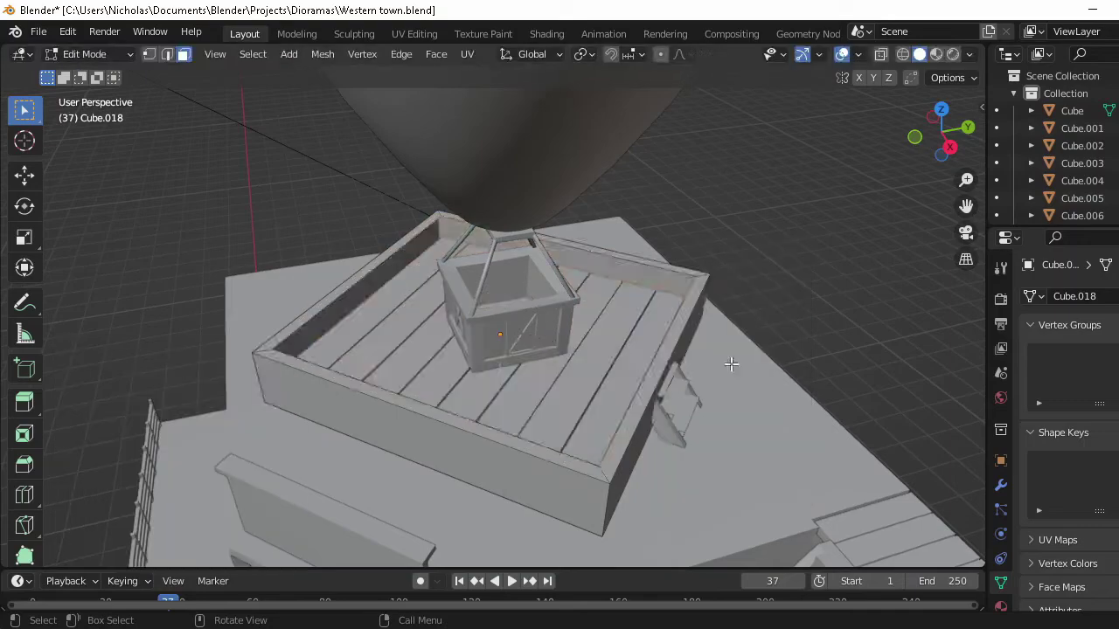
{"action": "left_click", "coordinate": [559, 335]}
Step: Inset the frame block's top face to form the border ring
{"action": "key", "text": "KP_Divide"}
{"action": "key", "text": "KP_Divide"}
{"action": "mouse_move", "coordinate": [459, 475]}
{"action": "middle_mouse_down"}
{"action": "mouse_move", "coordinate": [633, 454]}
{"action": "mouse_move", "coordinate": [562, 425]}
{"action": "middle_mouse_up"}
{"action": "key", "text": "shift+z"}
{"action": "key", "text": "i"}
{"action": "left_click", "coordinate": [831, 332]}
{"action": "key", "text": "KP_7"}
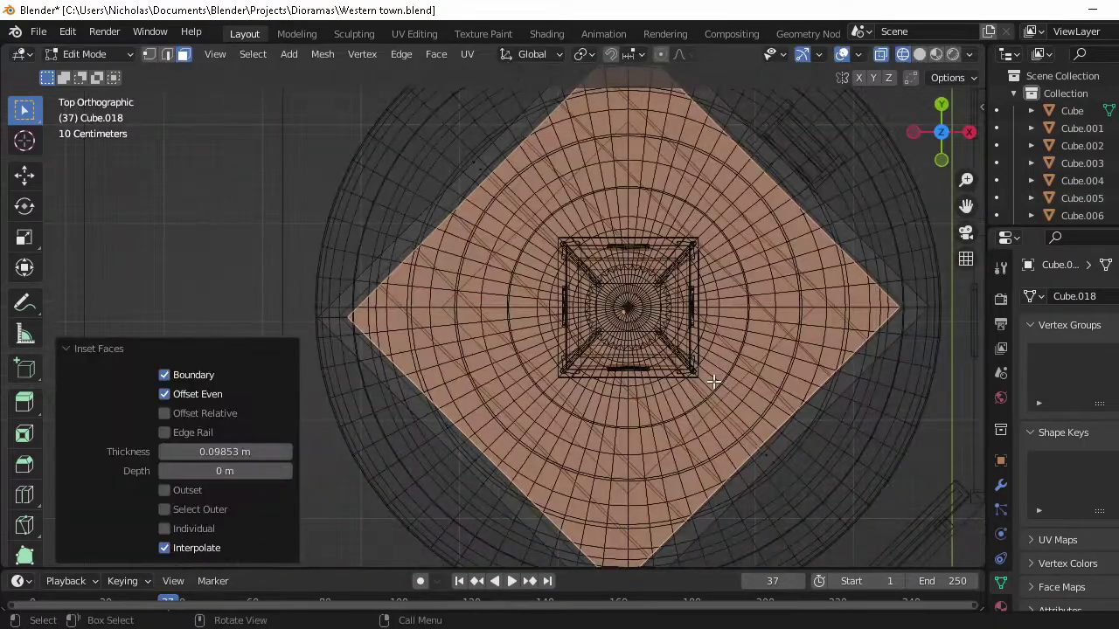
{"action": "key", "text": "z"}
{"action": "key", "text": "Tab"}
Step: Select the deck slats together with the hollow frame and inspect them
{"action": "middle_click_drag", "start_coordinate": [764, 407], "coordinate": [658, 429]}
{"action": "left_click", "coordinate": [448, 347], "text": "shift"}
{"action": "key", "text": "KP_Divide"}
{"action": "middle_click_drag", "start_coordinate": [448, 347], "coordinate": [592, 331]}
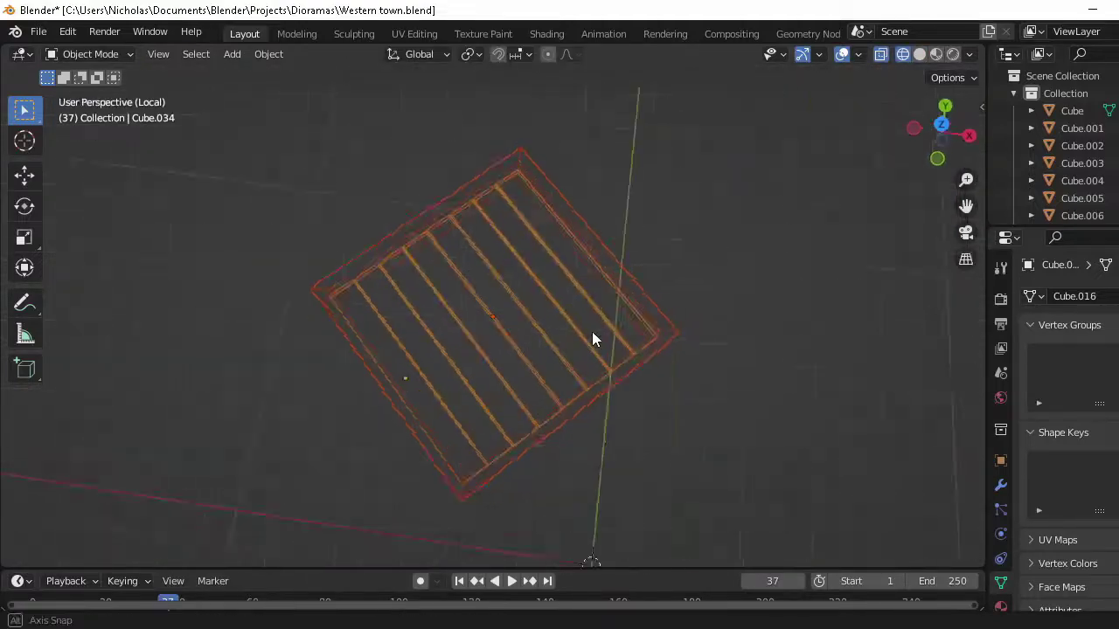
{"action": "key", "text": "s"}
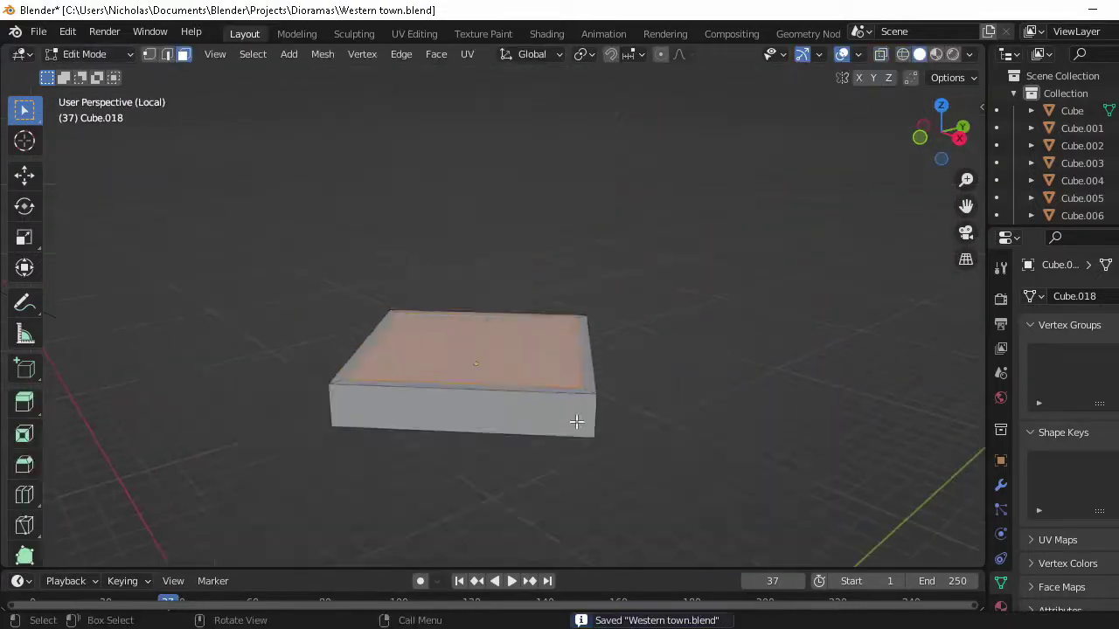
{"action": "mouse_move", "coordinate": [513, 274]}
{"action": "middle_mouse_down"}
{"action": "mouse_move", "coordinate": [537, 320]}
{"action": "mouse_move", "coordinate": [387, 265]}
{"action": "mouse_move", "coordinate": [445, 259]}
{"action": "middle_mouse_up"}
Step: Set the Array modifier's Factor X to -1 and stretch the railing to its new length
{"action": "key", "text": "Tab"}
{"action": "key", "text": "KP_Divide"}
{"action": "middle_click_drag", "start_coordinate": [560, 306], "coordinate": [657, 390]}
{"action": "key", "text": "s"}
{"action": "key", "text": "z"}
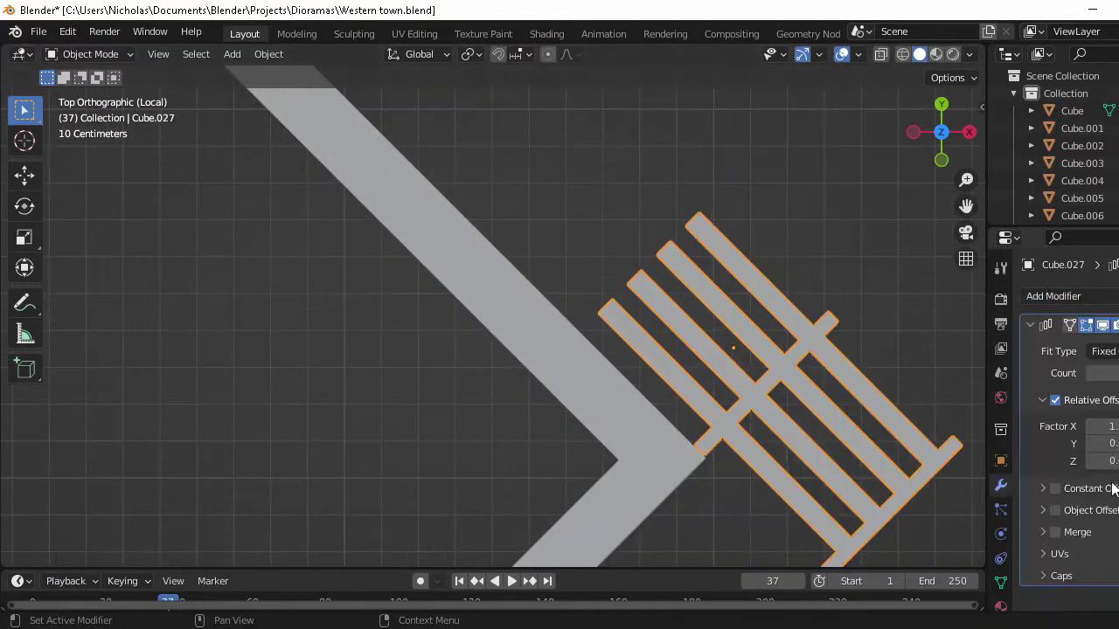
{"action": "type", "text": "-"}
{"action": "key", "text": "Return"}
{"action": "scroll", "coordinate": [596, 251], "scroll_direction": "down", "scroll_amount": 3}
{"action": "scroll", "coordinate": [644, 325], "scroll_direction": "up", "scroll_amount": 3}
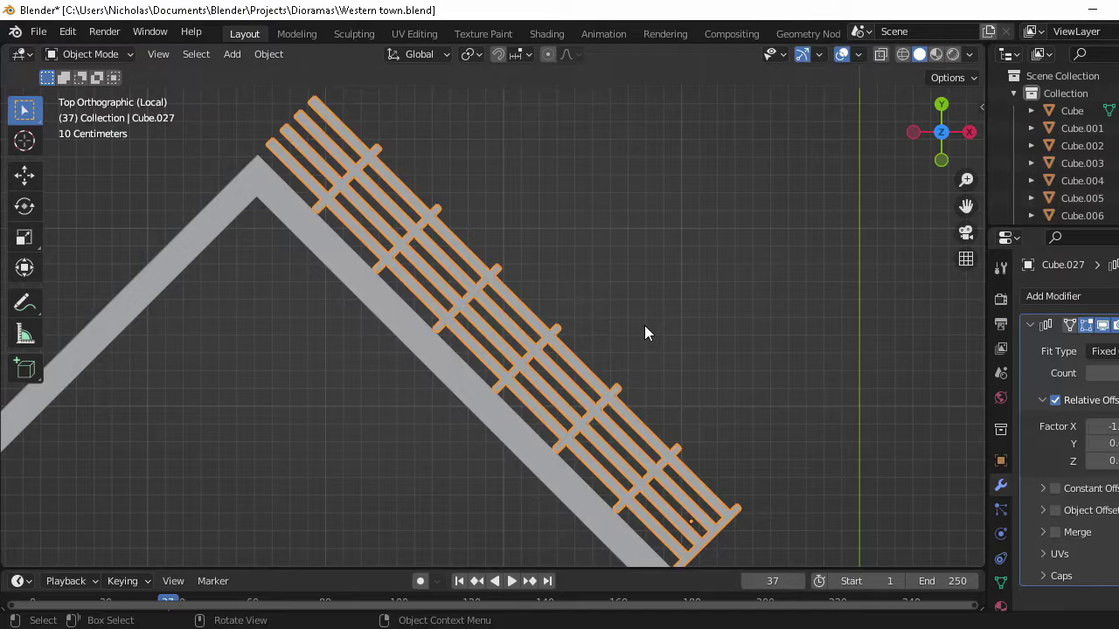
{"action": "left_click", "coordinate": [805, 448]}
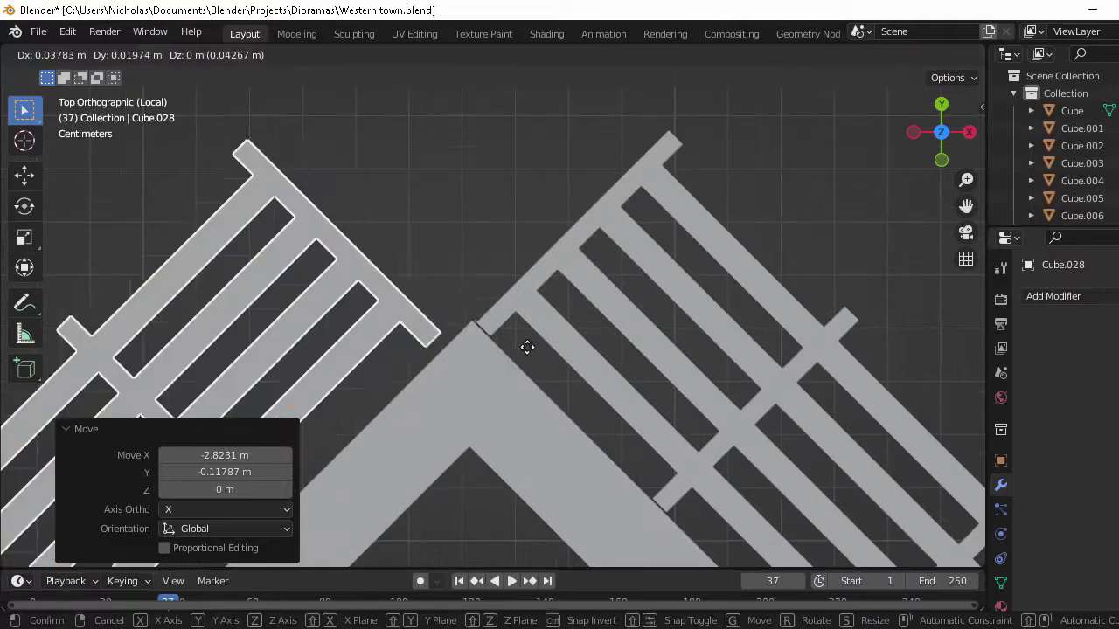
Step: Place the duplicated railing and add a Mirror modifier to Cube.027
{"action": "left_click", "coordinate": [527, 347]}
{"action": "scroll", "coordinate": [527, 347], "scroll_direction": "down", "scroll_amount": 3}
{"action": "scroll", "coordinate": [567, 288], "scroll_direction": "down", "scroll_amount": 2}
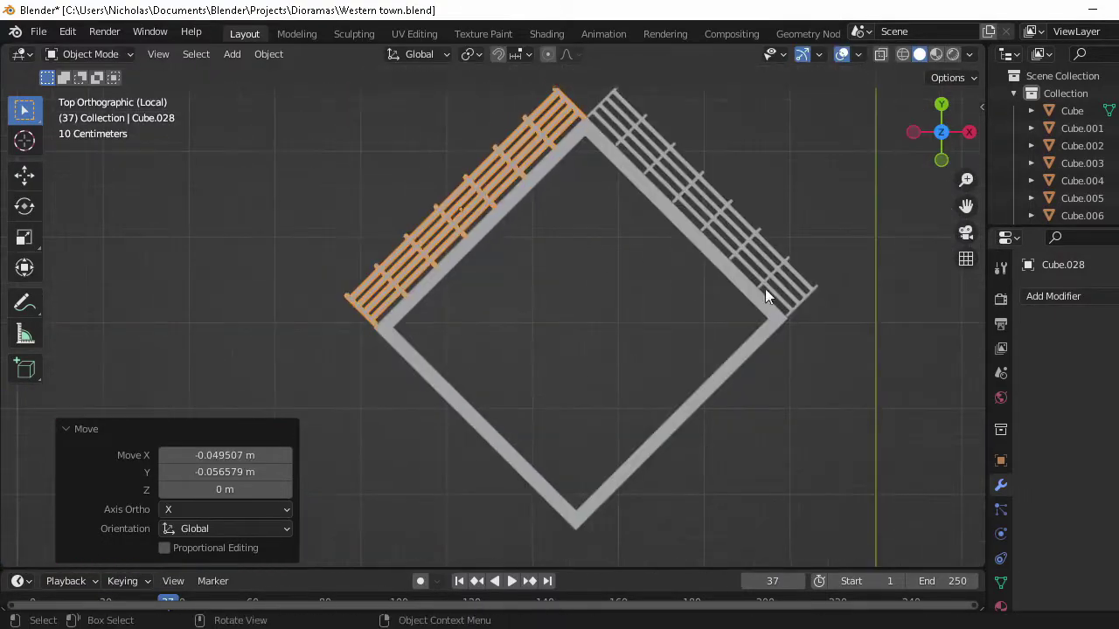
{"action": "left_click", "coordinate": [1073, 297]}
{"action": "left_click", "coordinate": [831, 499]}
Step: Stand a board upright at the railing's corner and place the duplicated boards beside the originals
{"action": "middle_click_drag", "start_coordinate": [918, 448], "coordinate": [663, 290]}
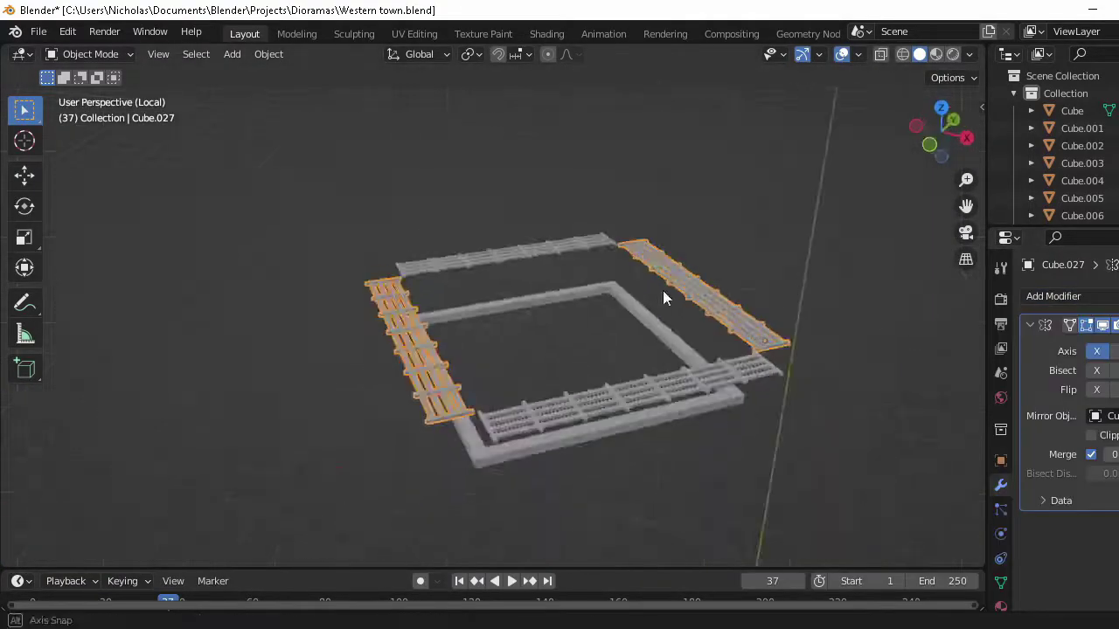
{"action": "key", "text": "Tab"}
{"action": "key", "text": "ctrl+l"}
{"action": "key", "text": "g"}
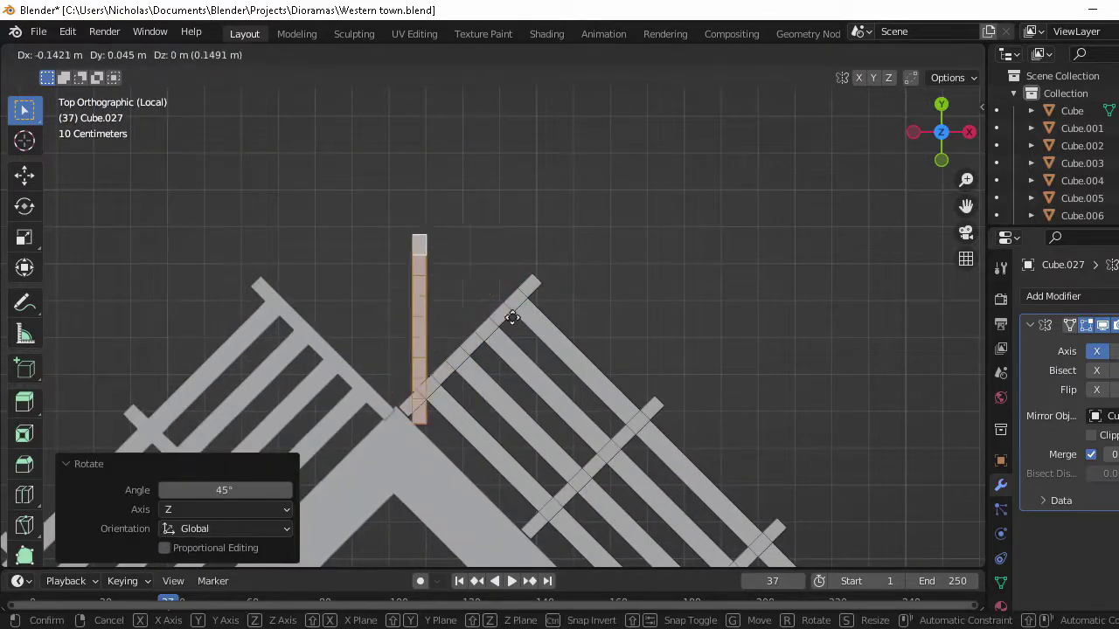
{"action": "key", "text": "Tab"}
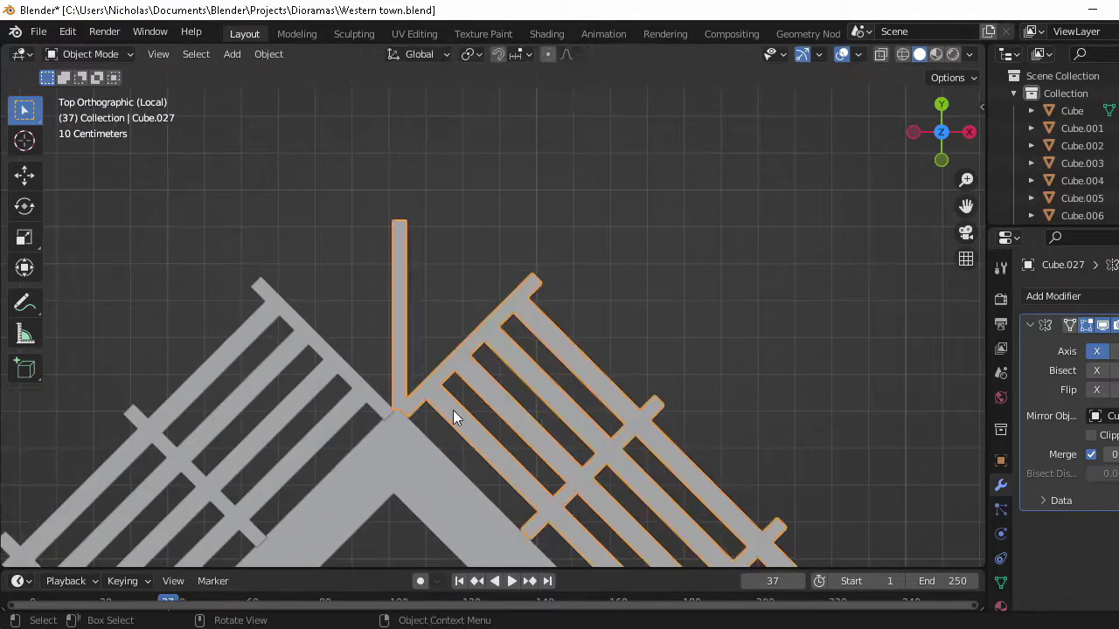
{"action": "left_click", "coordinate": [607, 427]}
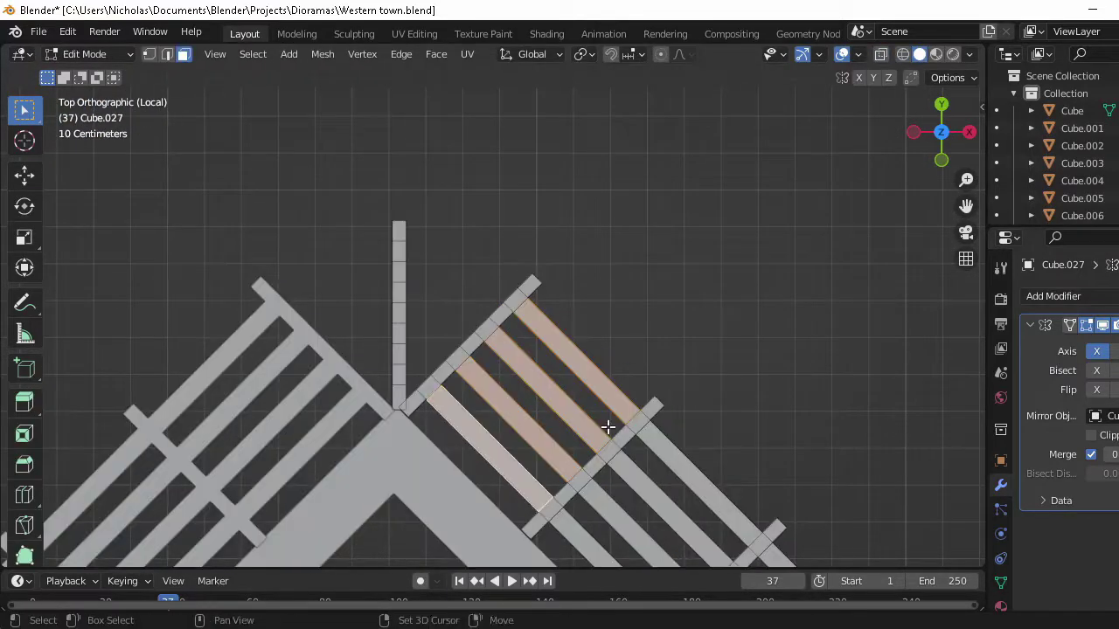
{"action": "left_click", "coordinate": [562, 251]}
{"action": "scroll", "coordinate": [465, 327], "scroll_direction": "up", "scroll_amount": 3}
Step: Select the whole upright board with Select Linked and nudge it along Y
{"action": "key", "text": "Tab"}
{"action": "scroll", "coordinate": [425, 268], "scroll_direction": "down", "scroll_amount": 2}
{"action": "key", "text": "Tab"}
{"action": "key", "text": "l"}
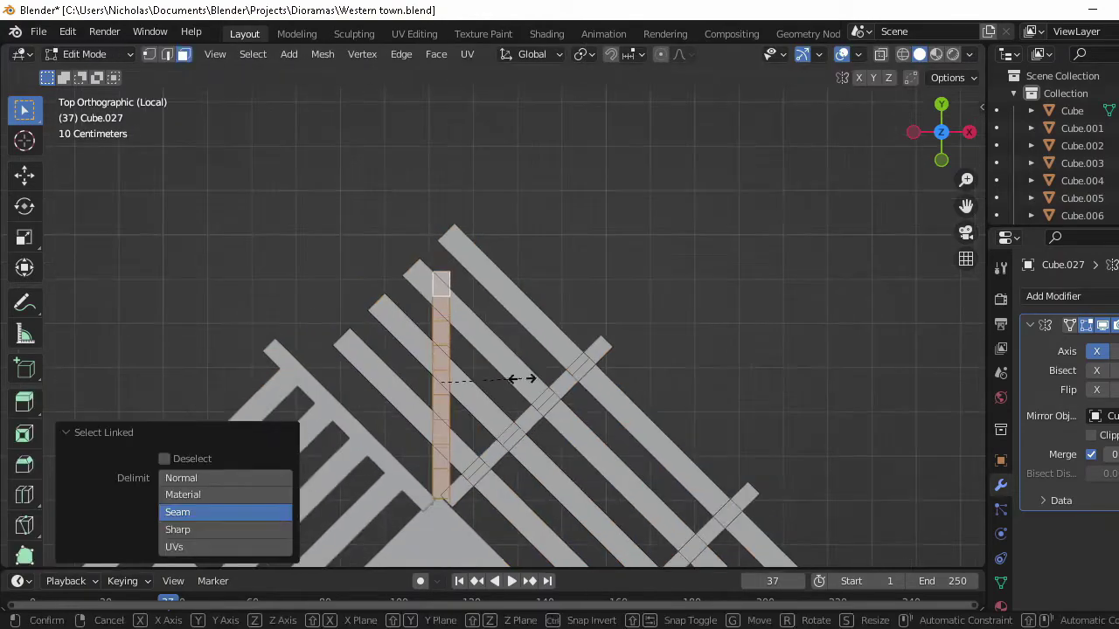
{"action": "key", "text": "g"}
{"action": "key", "text": "y"}
{"action": "left_click", "coordinate": [551, 329]}
{"action": "scroll", "coordinate": [552, 329], "scroll_direction": "down", "scroll_amount": 5}
{"action": "scroll", "coordinate": [537, 425], "scroll_direction": "up", "scroll_amount": 5}
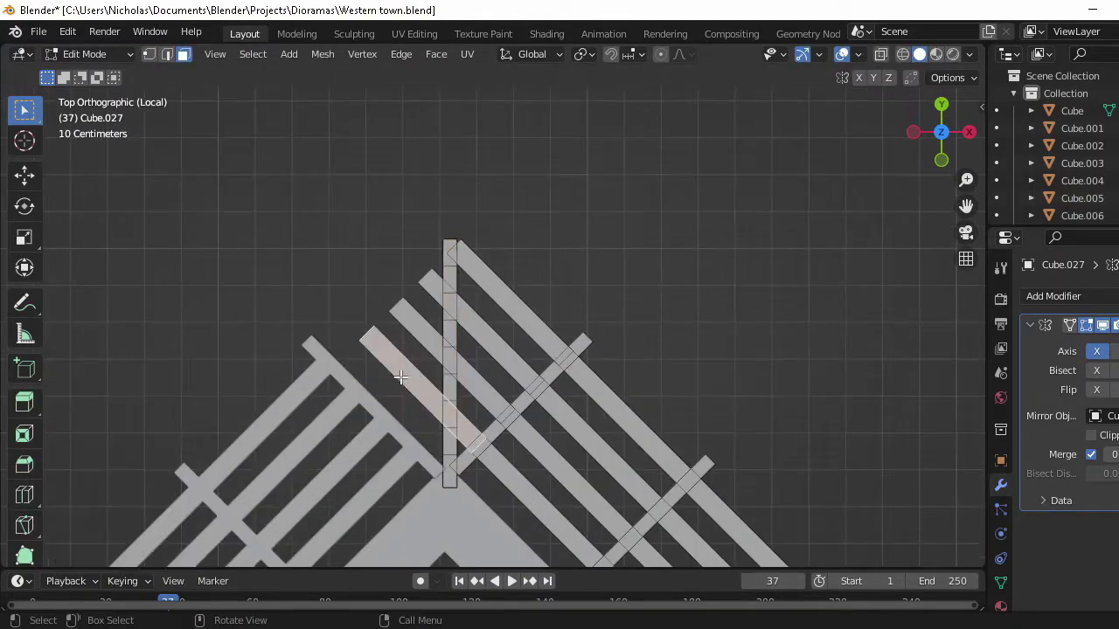
{"action": "middle_click_drag", "start_coordinate": [536, 425], "coordinate": [492, 316]}
{"action": "key", "text": "KP_7"}
{"action": "scroll", "coordinate": [492, 316], "scroll_direction": "up", "scroll_amount": 2}
Step: Edge-slide the diagonal boards' ends so they meet at the frame's corner
{"action": "key", "text": "g"}
{"action": "key", "text": "g"}
{"action": "middle_click_drag", "start_coordinate": [604, 338], "coordinate": [622, 237]}
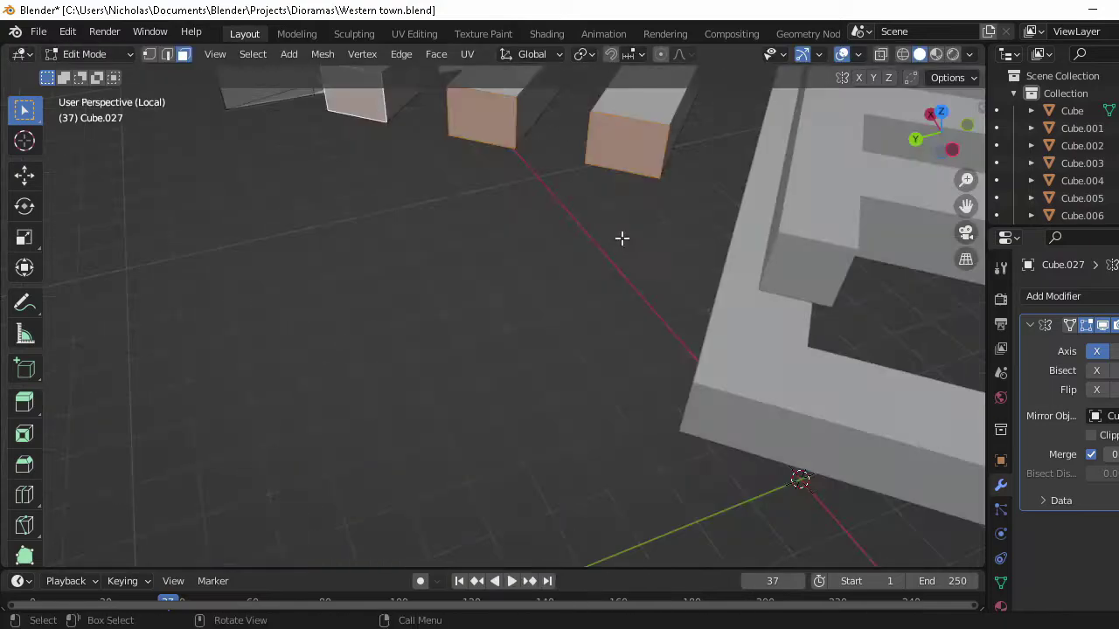
{"action": "key", "text": "KP_7"}
{"action": "key", "text": "g"}
{"action": "key", "text": "g"}
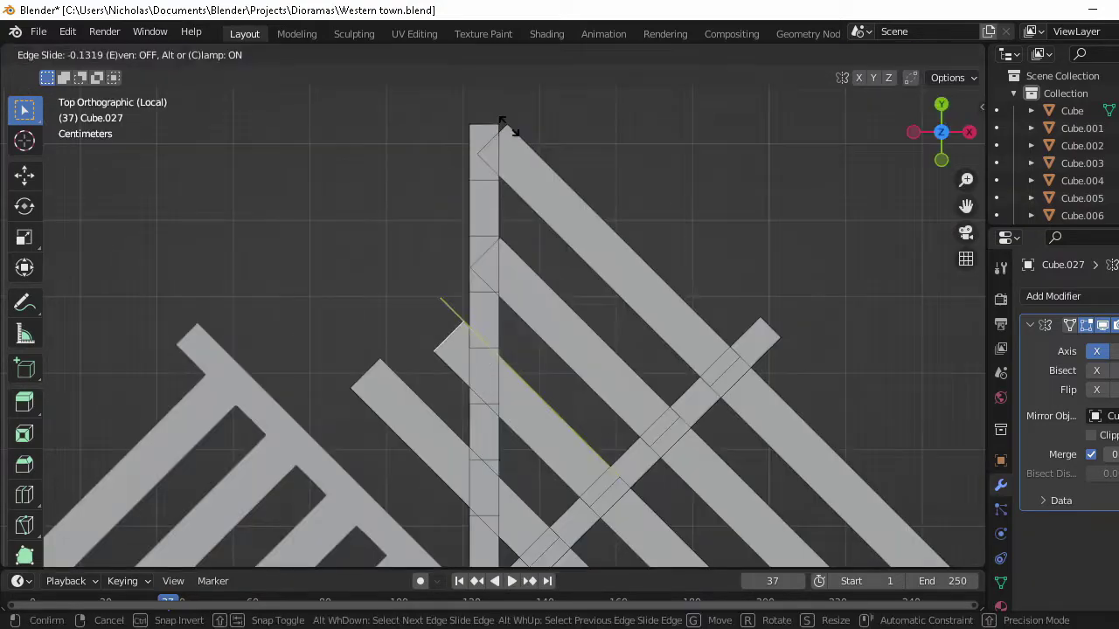
{"action": "left_click", "coordinate": [499, 118]}
{"action": "mouse_move", "coordinate": [499, 118]}
{"action": "middle_mouse_down"}
{"action": "mouse_move", "coordinate": [592, 207]}
{"action": "mouse_move", "coordinate": [615, 267]}
{"action": "middle_mouse_up"}
{"action": "key", "text": "KP_7"}
{"action": "key", "text": "g"}
{"action": "key", "text": "g"}
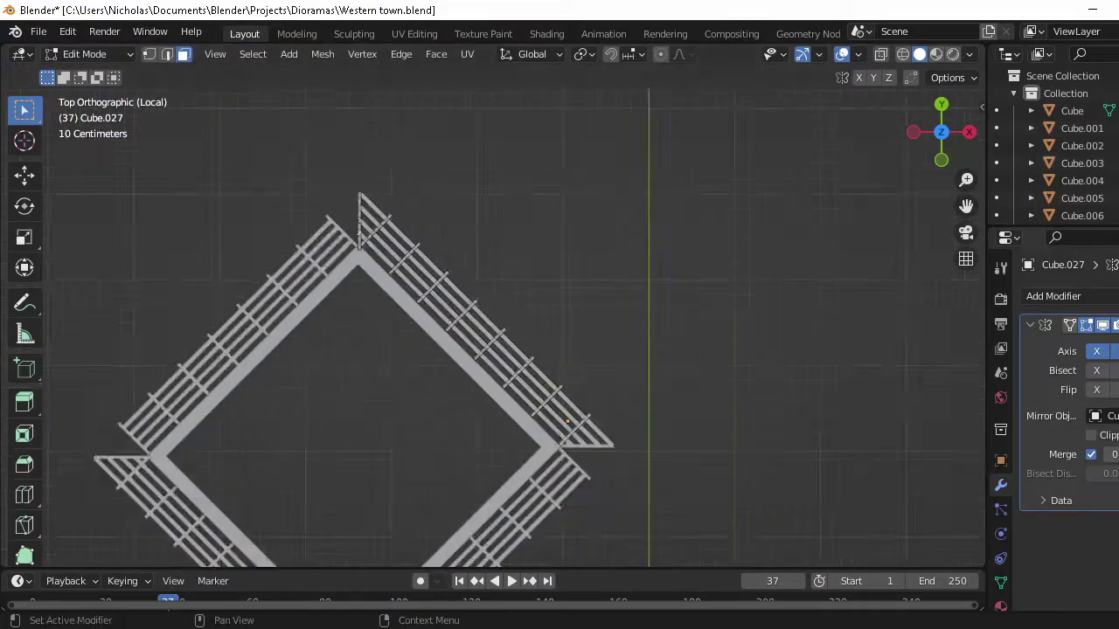
{"action": "key", "text": "KP_Add"}
{"action": "key", "text": "KP_Add"}
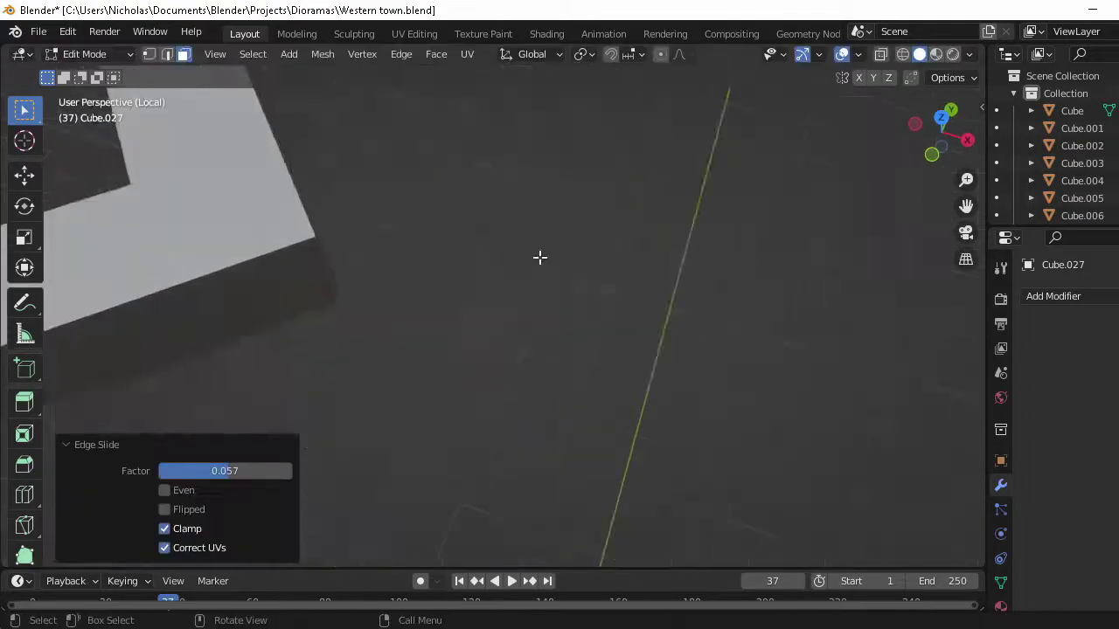
{"action": "key", "text": "KP_7"}
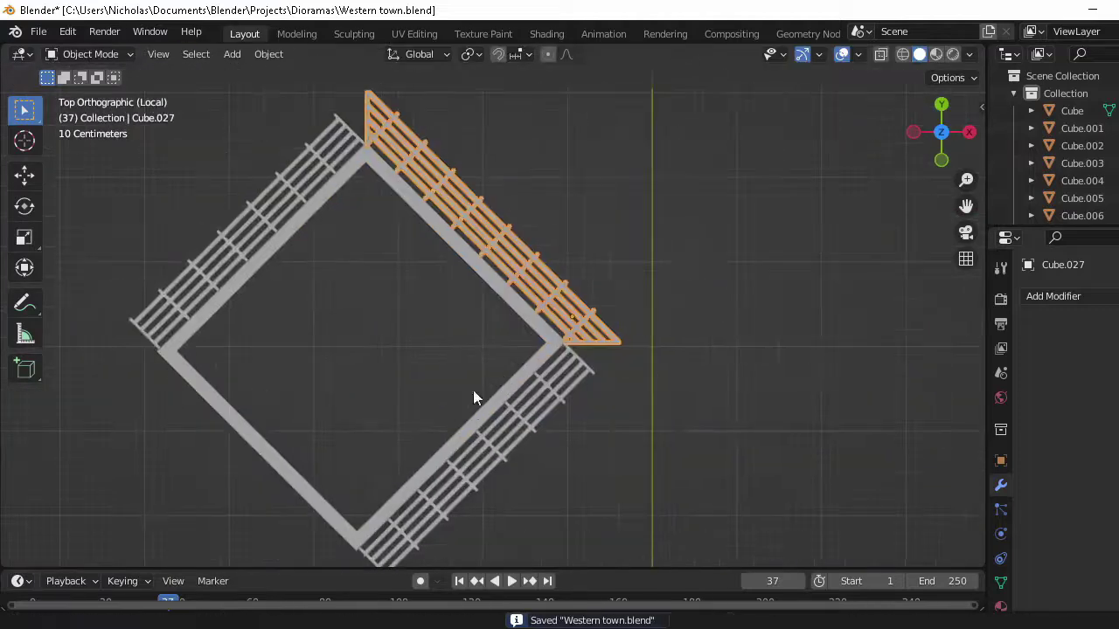
{"action": "left_click", "coordinate": [1053, 296]}
Step: Add a Mirror modifier, duplicate the railing, set its origin to geometry and rotate it 90° about Z
{"action": "left_click", "coordinate": [874, 461]}
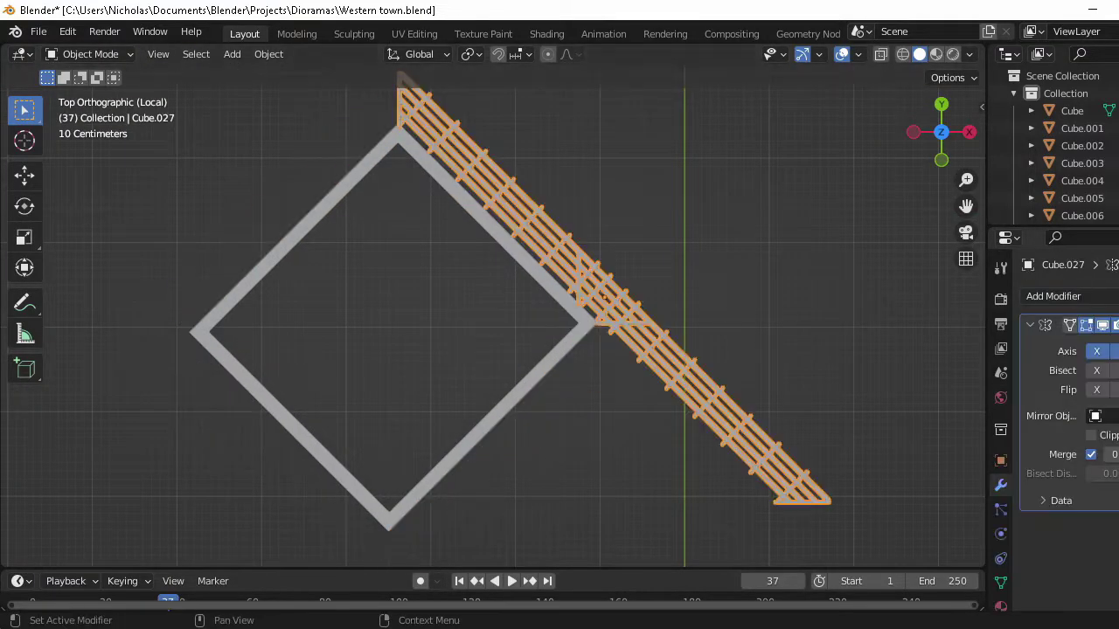
{"action": "key", "text": "shift+d"}
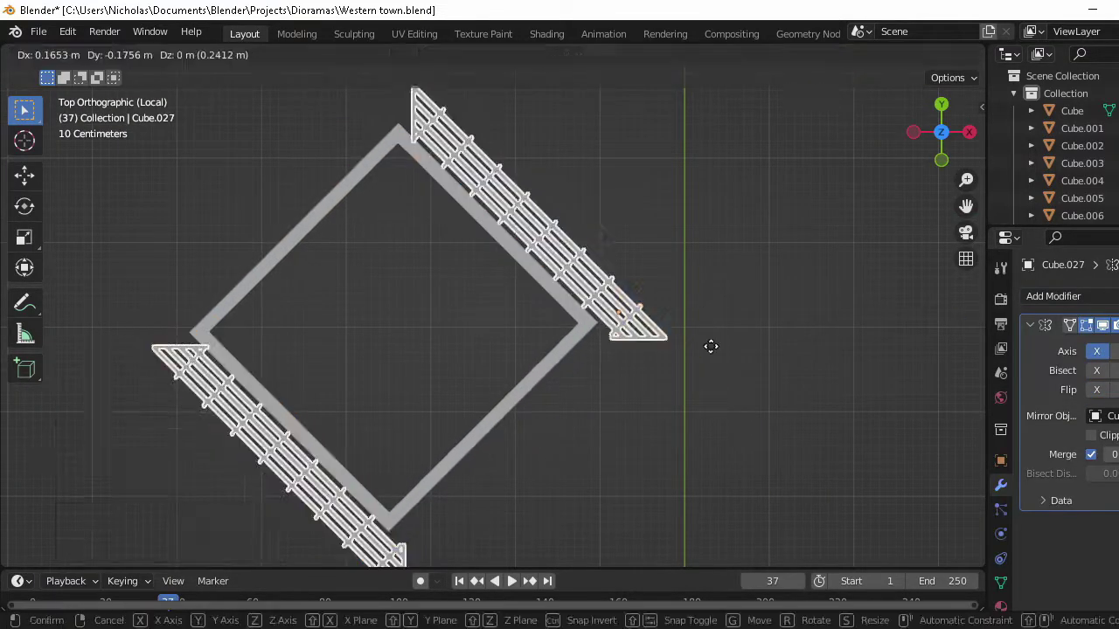
{"action": "right_click", "coordinate": [709, 344]}
{"action": "right_click", "coordinate": [706, 350]}
{"action": "left_click", "coordinate": [807, 353]}
{"action": "key", "text": "r"}
{"action": "key", "text": "z"}
{"action": "key", "text": "9"}
{"action": "key", "text": "0"}
{"action": "key", "text": "Return"}
Step: Move the rotated railing copy into the corner and scale it along Y
{"action": "scroll", "coordinate": [573, 324], "scroll_direction": "up", "scroll_amount": 3}
{"action": "key", "text": "g"}
{"action": "left_click", "coordinate": [543, 314]}
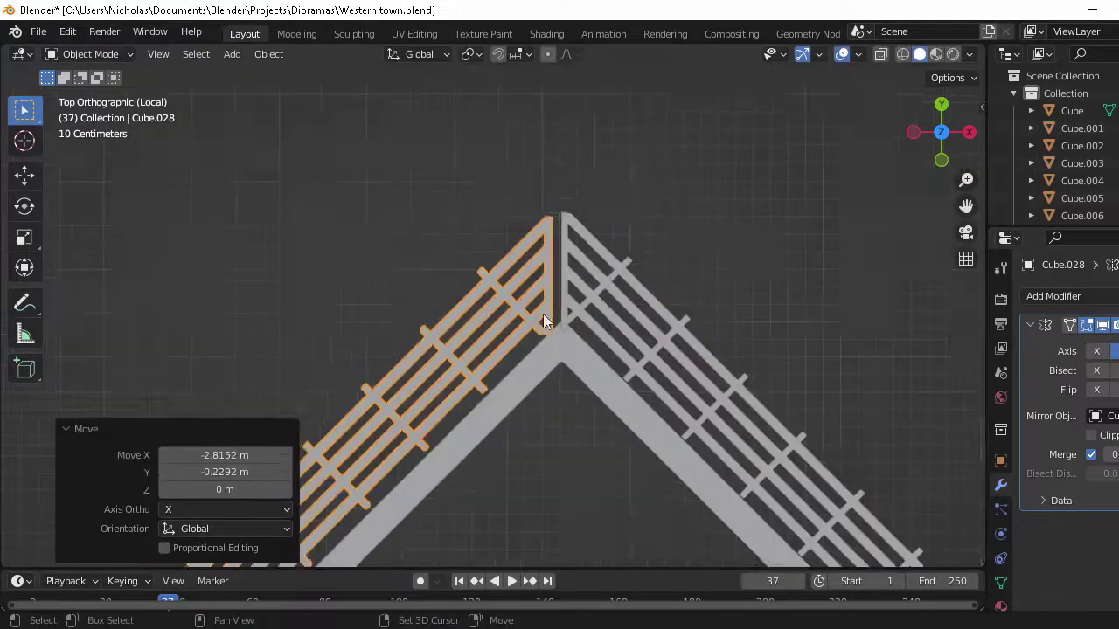
{"action": "key", "text": "g"}
{"action": "left_click", "coordinate": [661, 156]}
{"action": "key", "text": "s"}
{"action": "key", "text": "y"}
{"action": "key", "text": "y"}
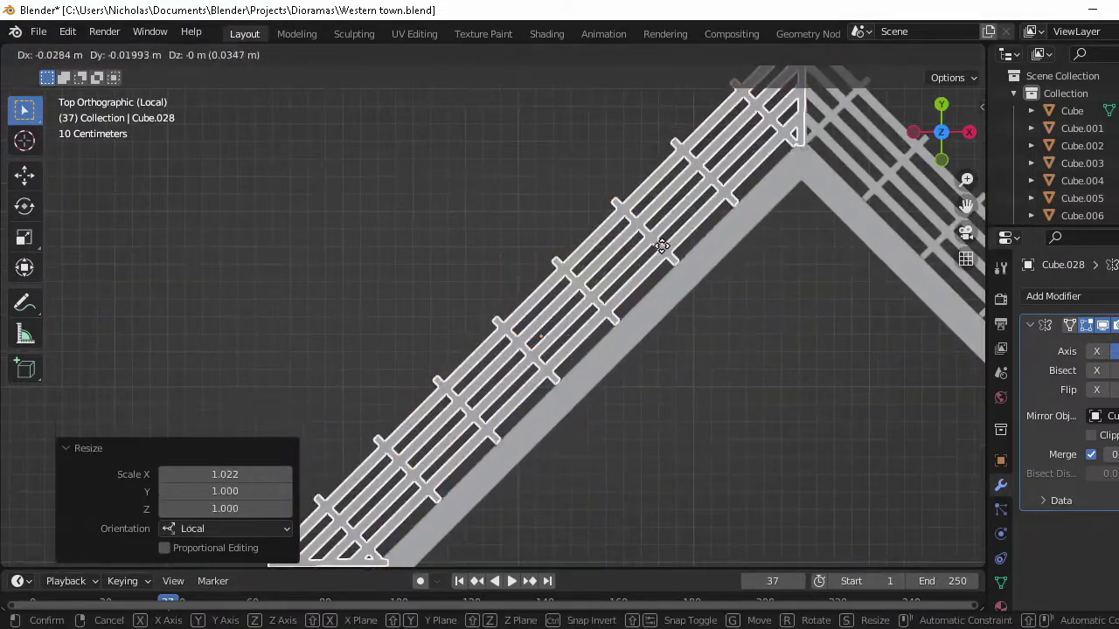
{"action": "left_click", "coordinate": [663, 247]}
Step: Adjust the copy's length along its local X and mirror it with Ctrl+M
{"action": "key", "text": "Tab"}
{"action": "scroll", "coordinate": [872, 379], "scroll_direction": "up", "scroll_amount": 3}
{"action": "key", "text": "l"}
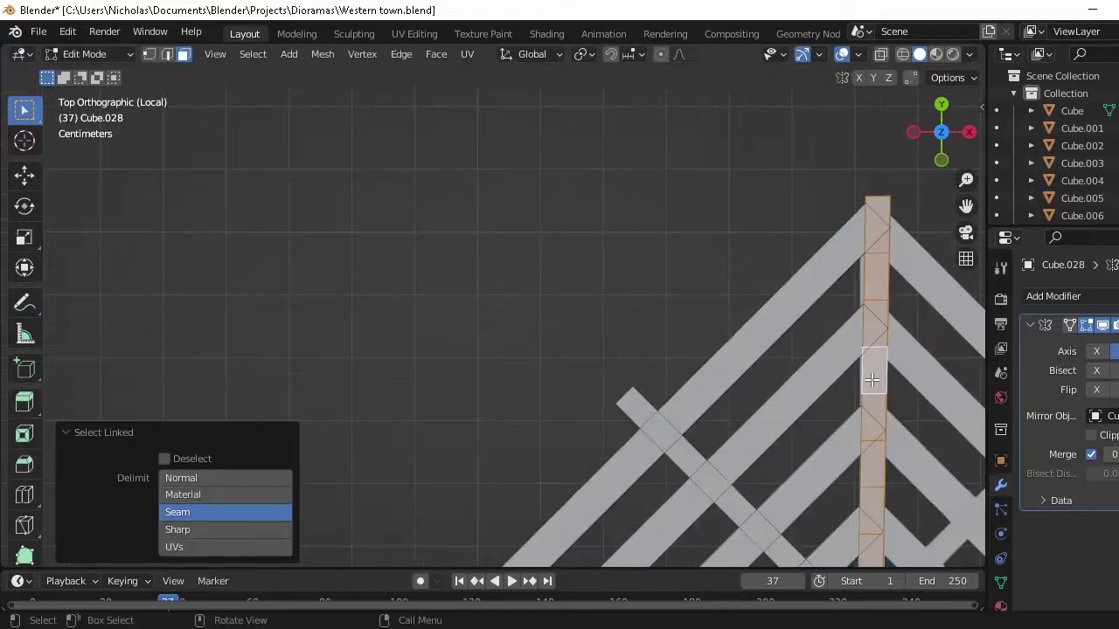
{"action": "scroll", "coordinate": [872, 380], "scroll_direction": "down", "scroll_amount": 5}
{"action": "scroll", "coordinate": [687, 375], "scroll_direction": "down", "scroll_amount": 2}
{"action": "key", "text": "Tab"}
{"action": "middle_click_drag", "start_coordinate": [687, 375], "coordinate": [599, 324]}
{"action": "key", "text": "KP_7"}
{"action": "key", "text": "s"}
{"action": "key", "text": "x"}
{"action": "key", "text": "x"}
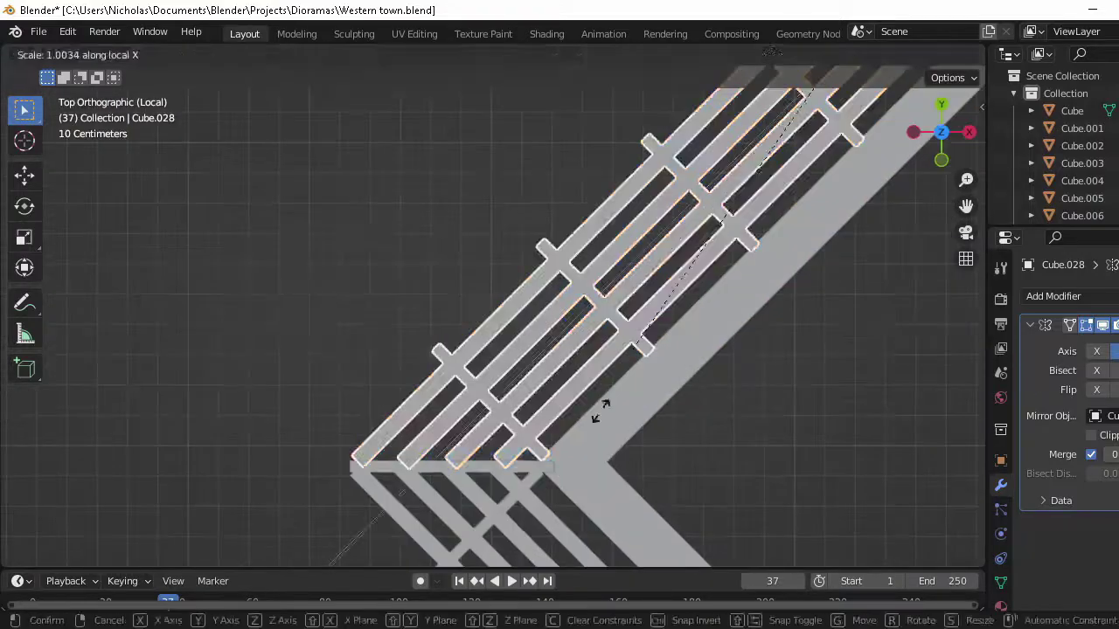
{"action": "left_click", "coordinate": [600, 410]}
{"action": "mouse_move", "coordinate": [501, 261]}
{"action": "middle_mouse_down"}
{"action": "mouse_move", "coordinate": [687, 337]}
{"action": "mouse_move", "coordinate": [773, 179]}
{"action": "middle_mouse_up"}
{"action": "key", "text": "KP_7"}
{"action": "key", "text": "ctrl+m"}
Step: Lower the railings along Z, save the file and select the stairs
{"action": "key", "text": "g"}
{"action": "key", "text": "z"}
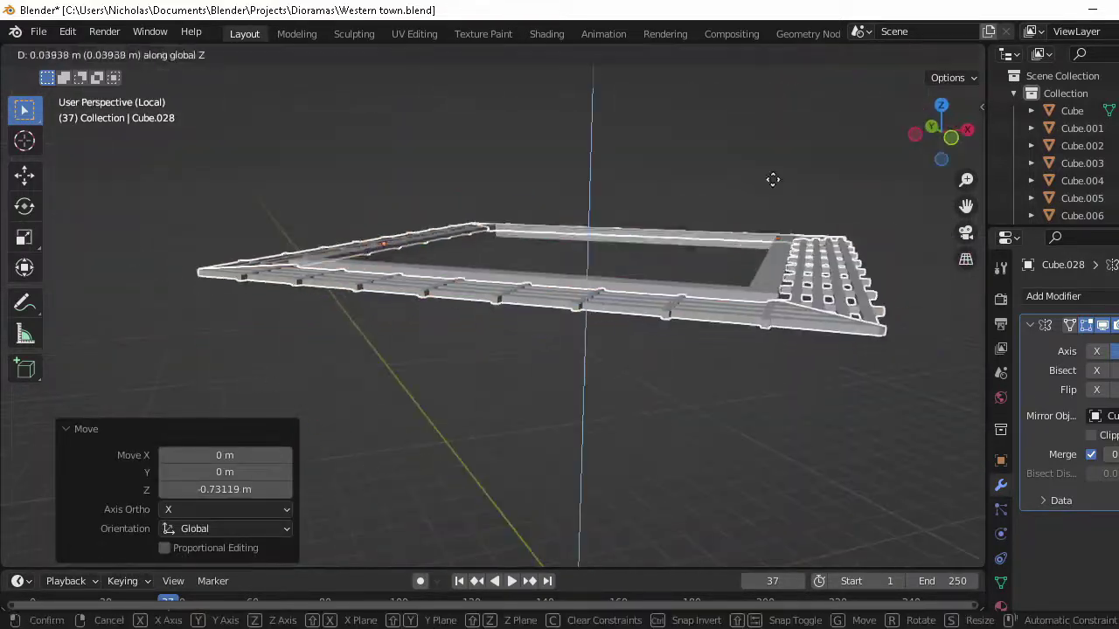
{"action": "left_click", "coordinate": [772, 179]}
{"action": "key", "text": "KP_Divide"}
{"action": "key", "text": "ctrl+s"}
{"action": "left_click", "coordinate": [657, 341]}
Step: Lower the stairs slightly and add a new cube placed at the top of the stairs
{"action": "key", "text": "g"}
{"action": "key", "text": "z"}
{"action": "left_click", "coordinate": [691, 312]}
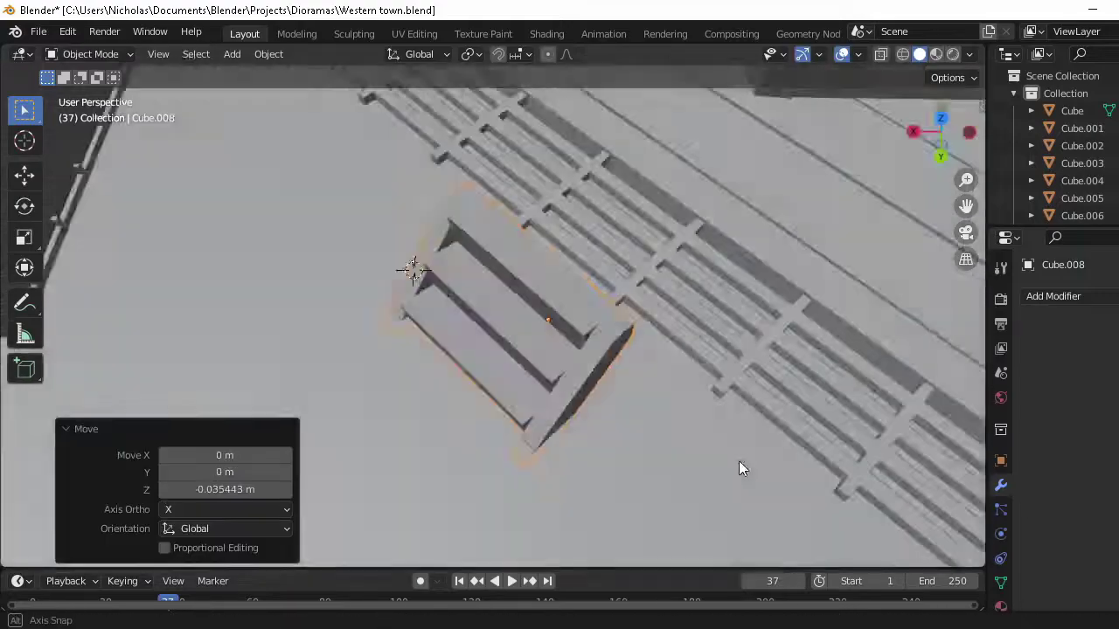
{"action": "key", "text": "shift+a"}
{"action": "left_click", "coordinate": [624, 292]}
{"action": "key", "text": "KP_7"}
{"action": "key", "text": "g"}
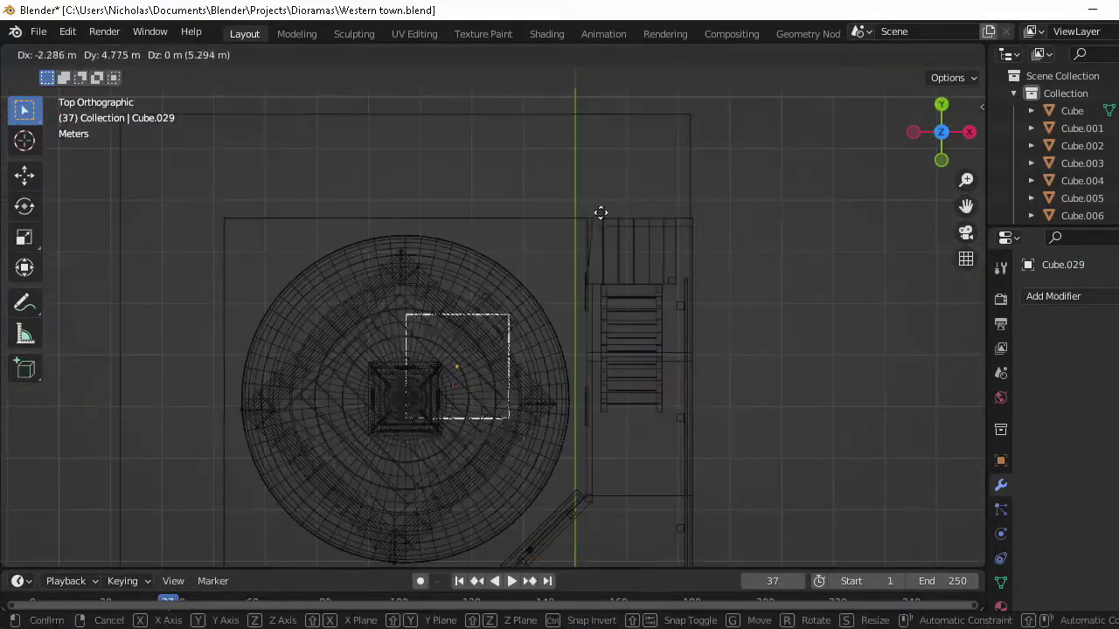
{"action": "left_click", "coordinate": [601, 212]}
Step: Rotate the cube to align with the railing, flatten it and lower it into place
{"action": "middle_click_drag", "start_coordinate": [600, 213], "coordinate": [502, 288]}
{"action": "key", "text": "KP_Divide"}
{"action": "key", "text": "KP_7"}
{"action": "key", "text": "r"}
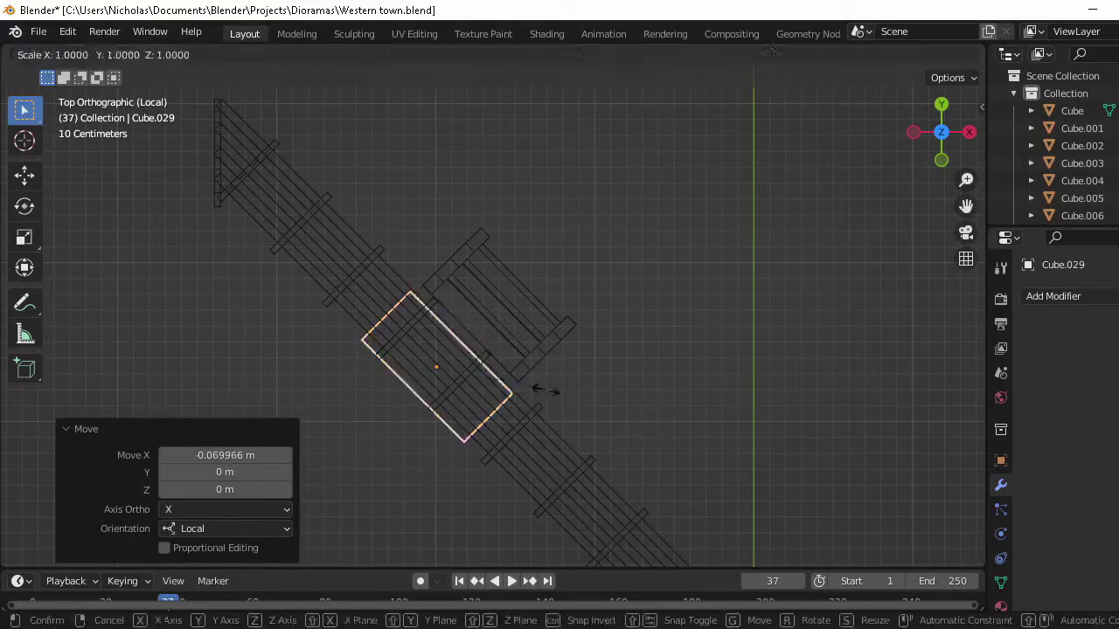
{"action": "left_click", "coordinate": [582, 231]}
{"action": "key", "text": "g"}
{"action": "key", "text": "z"}
{"action": "left_click", "coordinate": [559, 427]}
{"action": "key", "text": "KP_1"}
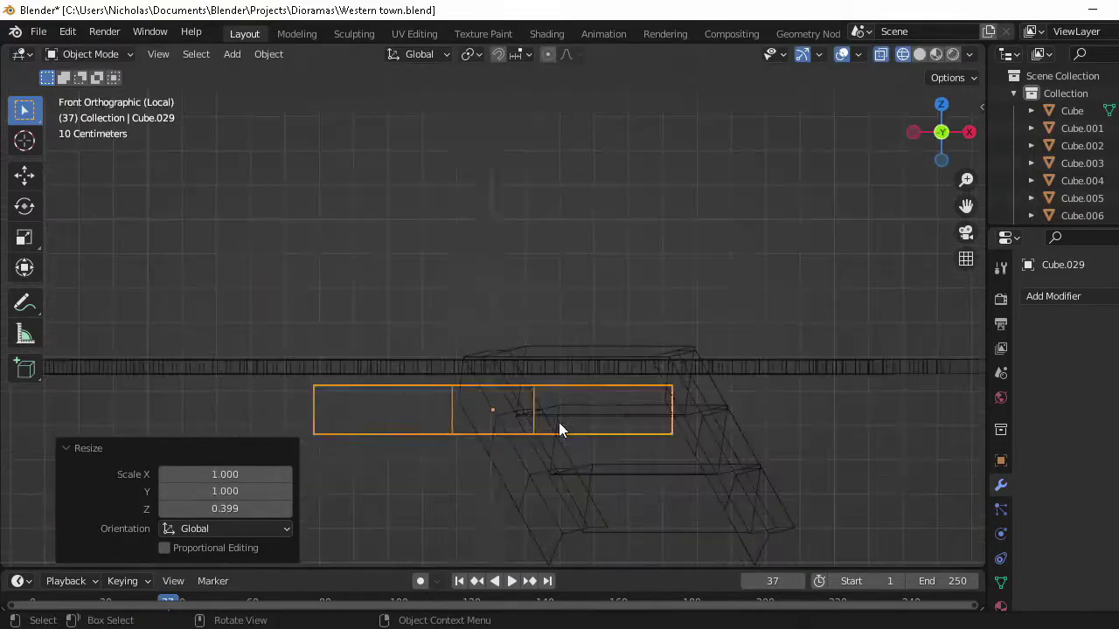
Step: Merge the cube's vertices At First in Edit Mode, then save Western town.blend
{"action": "key", "text": "Tab"}
{"action": "right_click", "coordinate": [423, 480]}
{"action": "key", "text": "m"}
{"action": "left_click", "coordinate": [427, 349]}
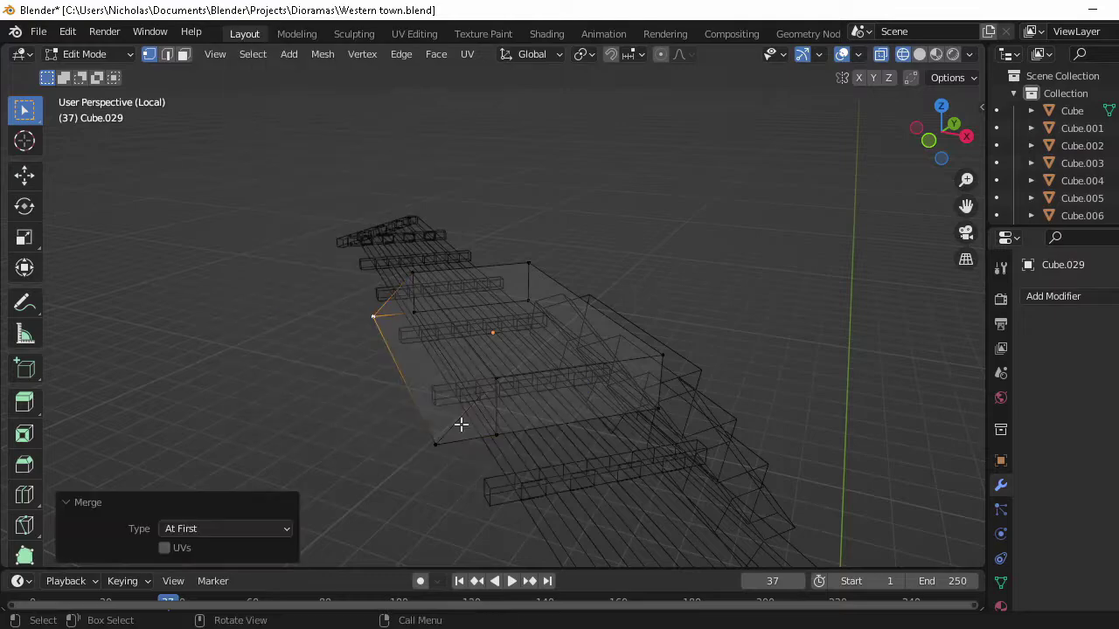
{"action": "key", "text": "Tab"}
{"action": "key", "text": "KP_Divide"}
{"action": "key", "text": "shift+z"}
{"action": "key", "text": "ctrl+s"}
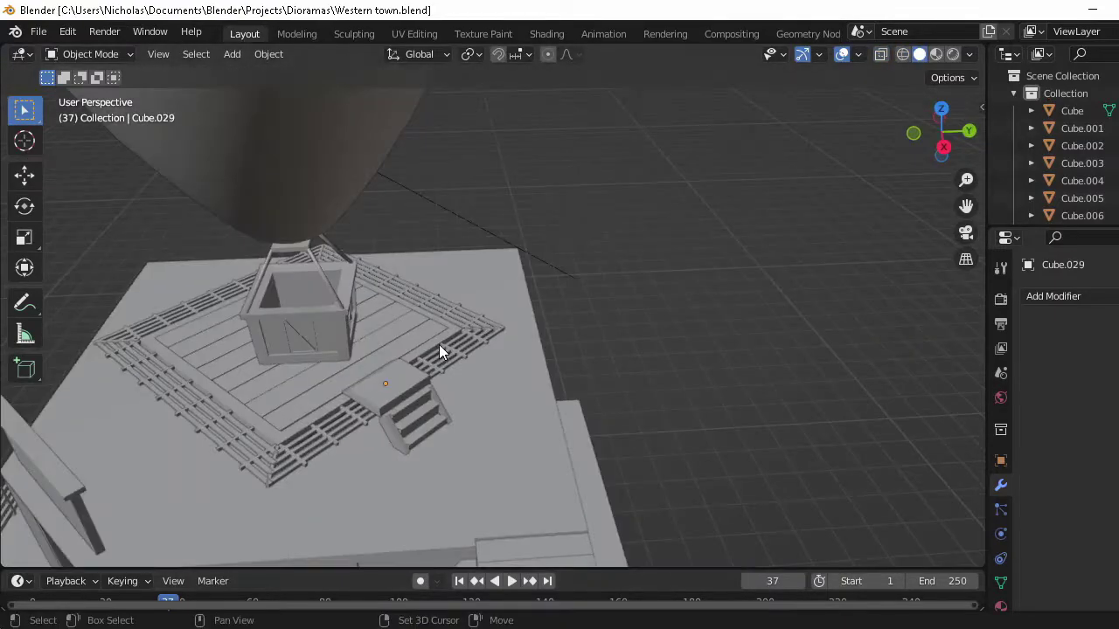